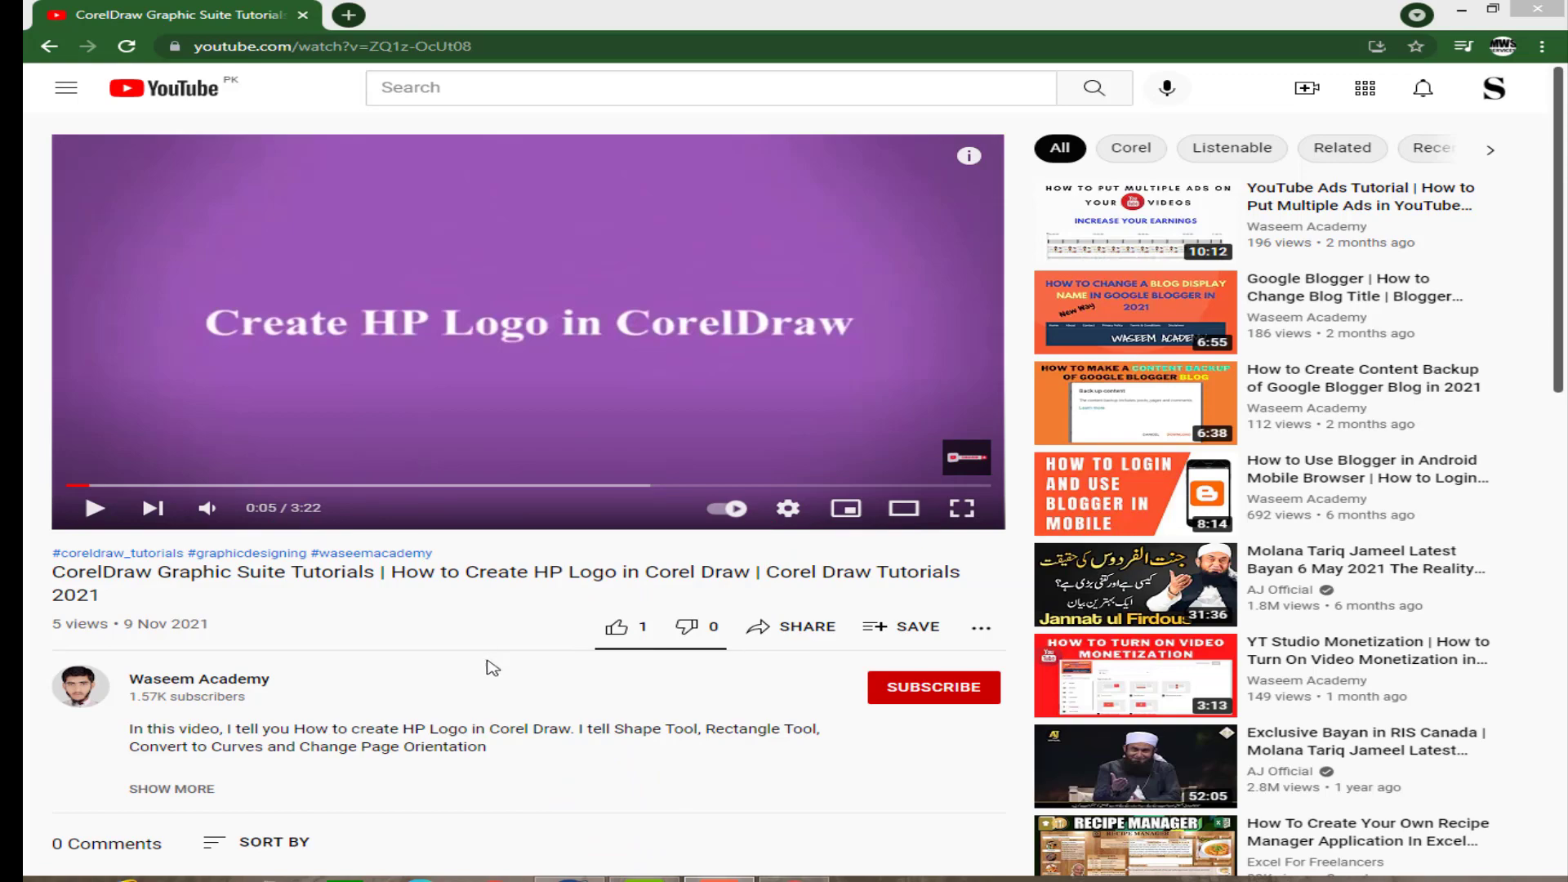
Step: Switch to CorelDRAW and look through the logo designs on pages 1 to 11 of IBM LOGO 2.cdr
click(571, 878)
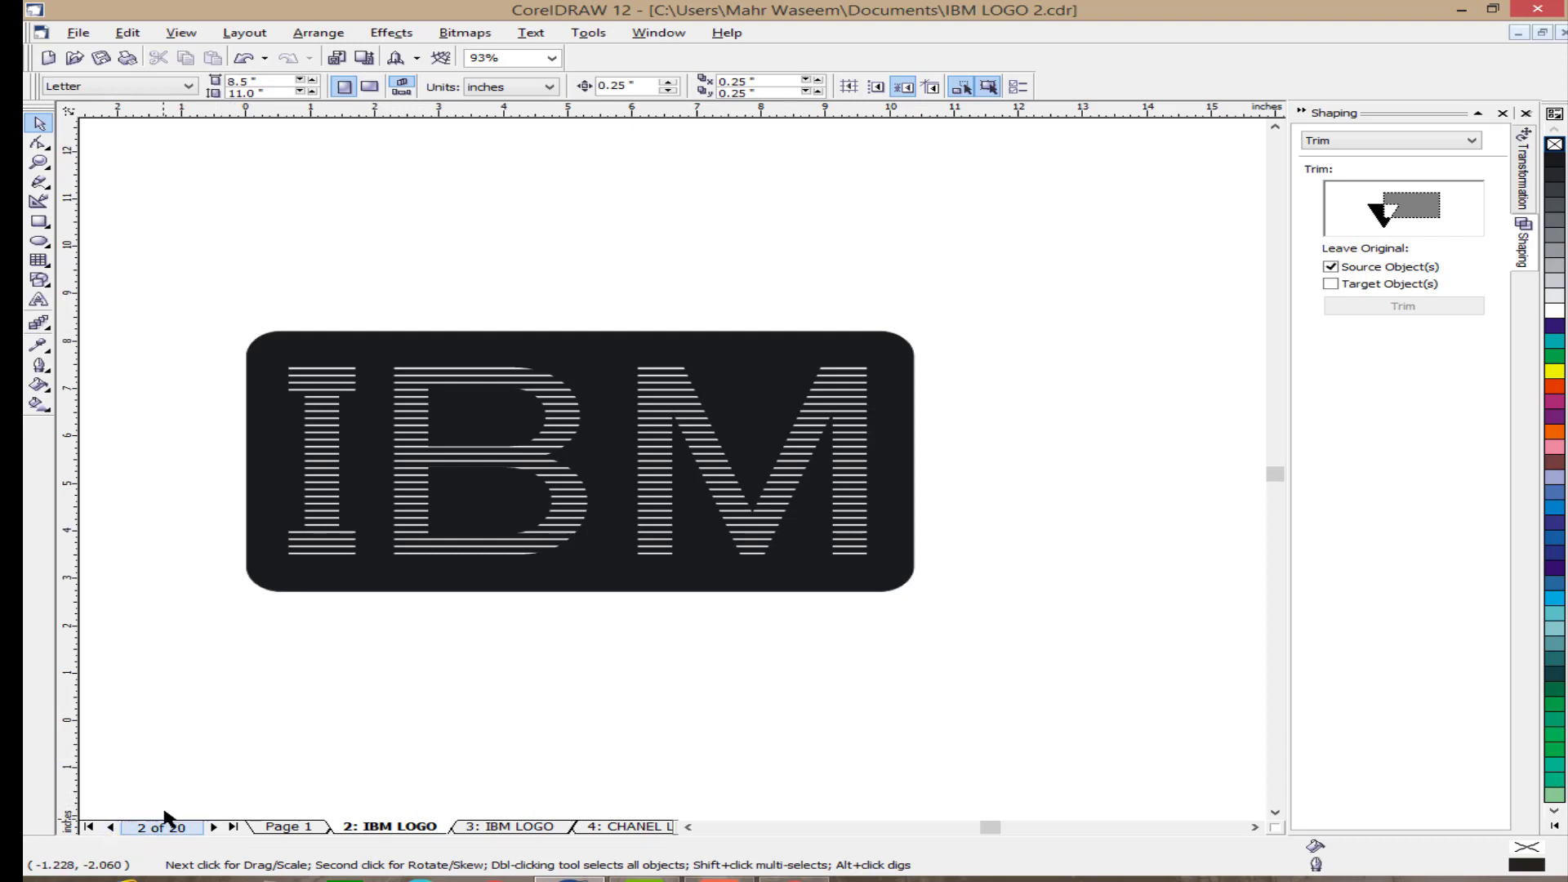
click(110, 828)
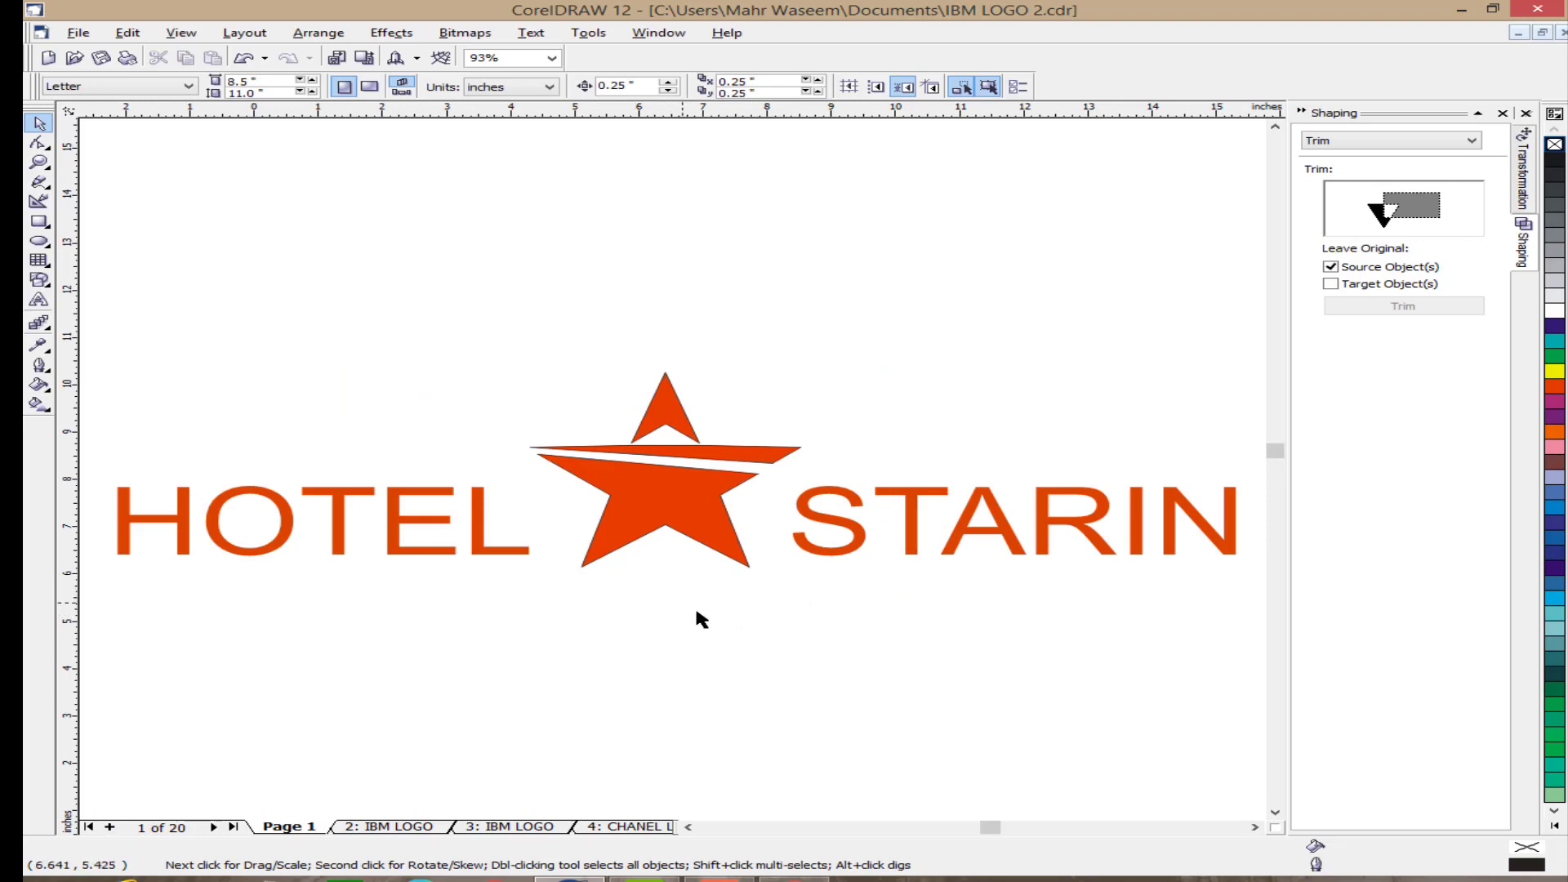
click(213, 827)
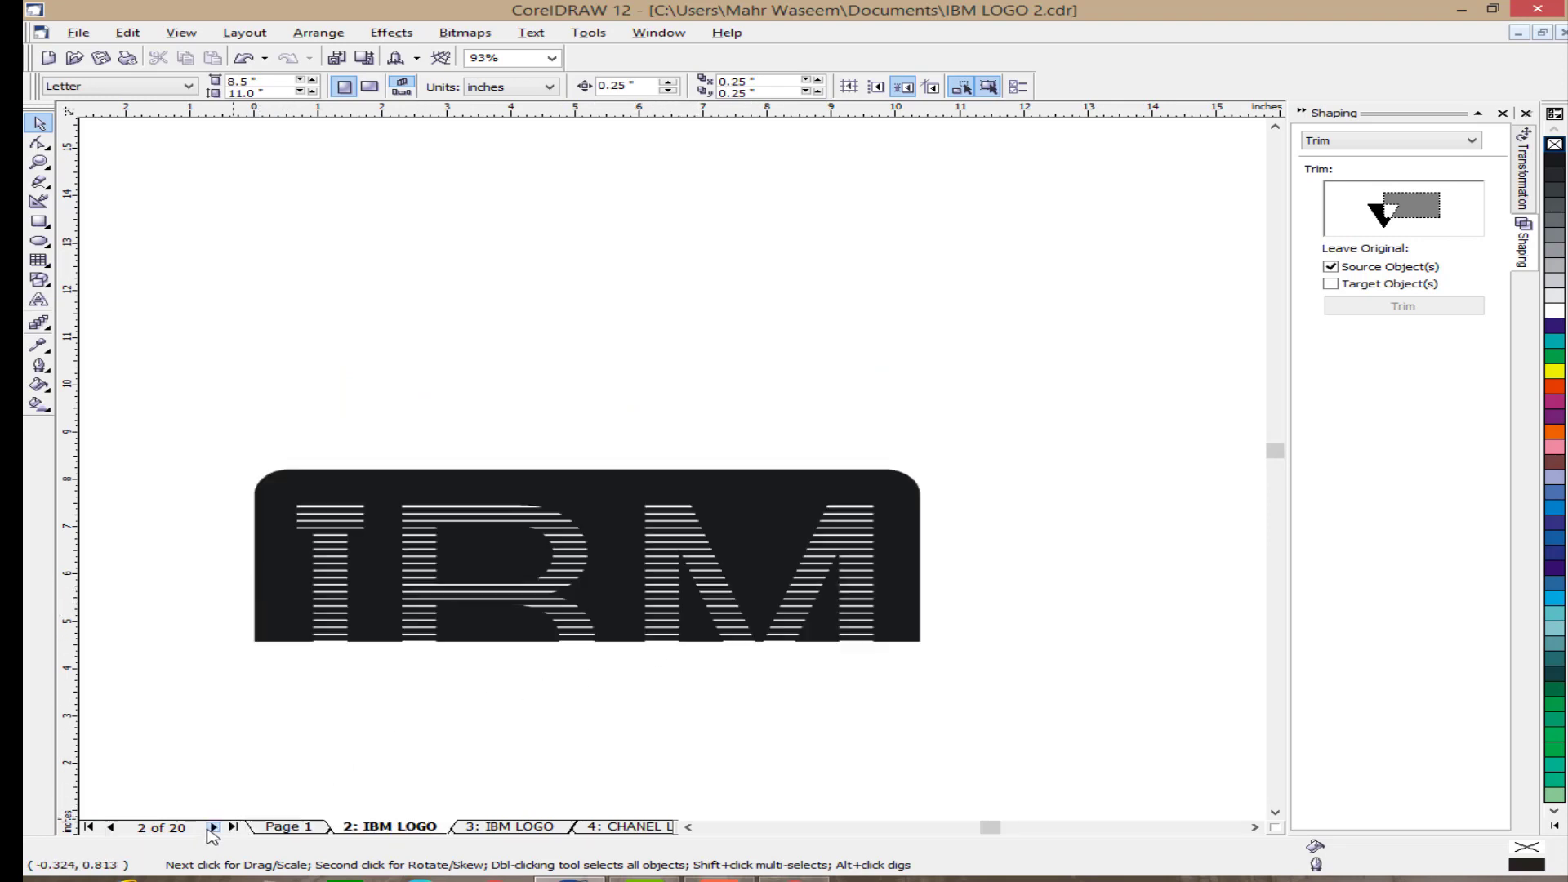
click(213, 827)
click(213, 827)
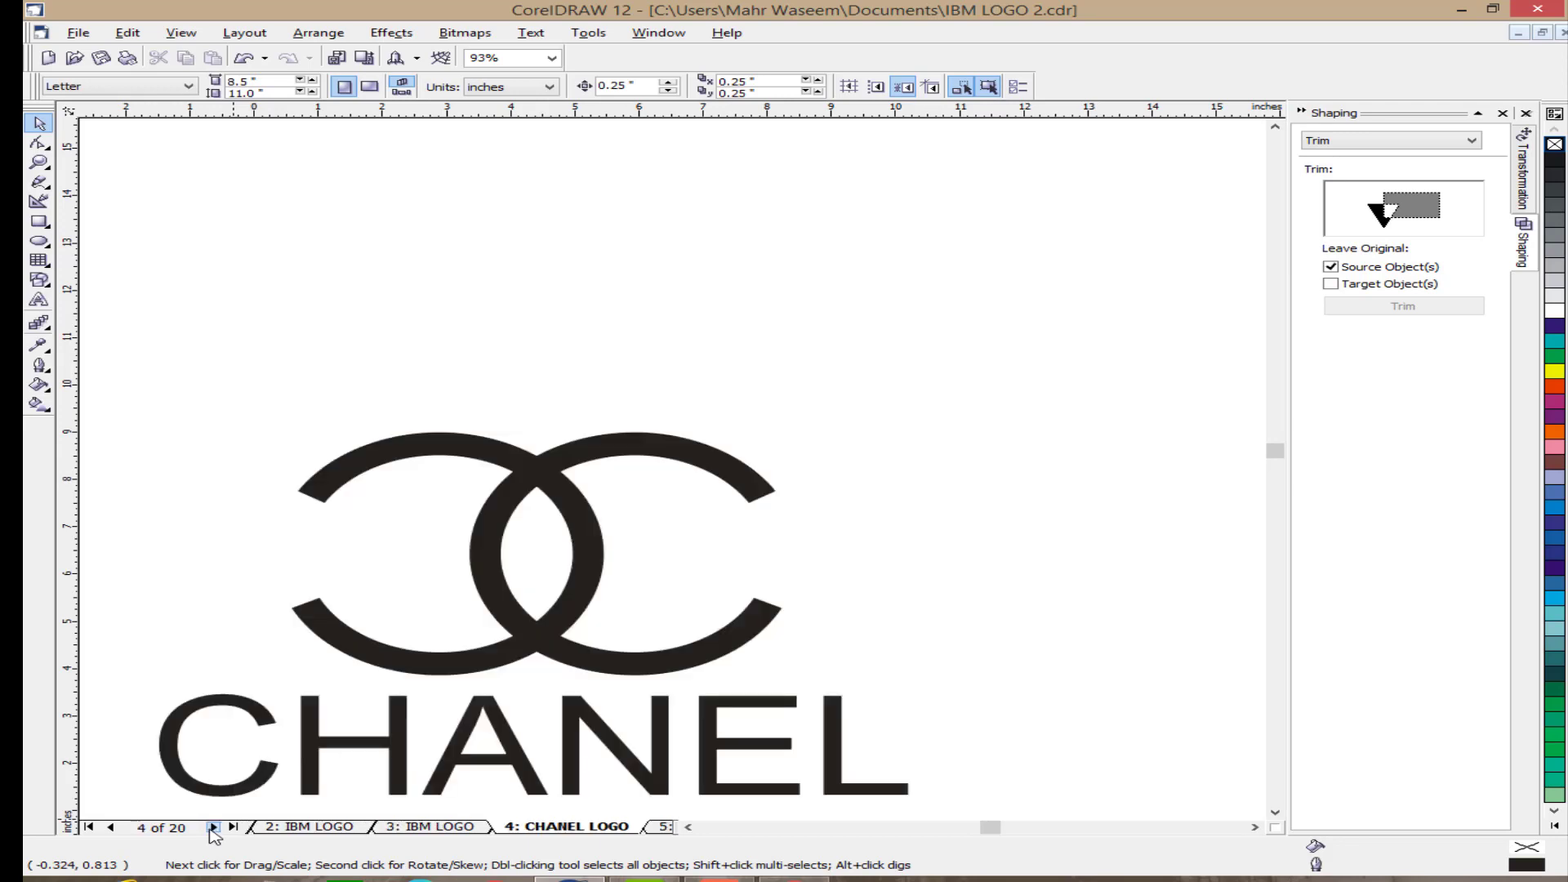
click(213, 827)
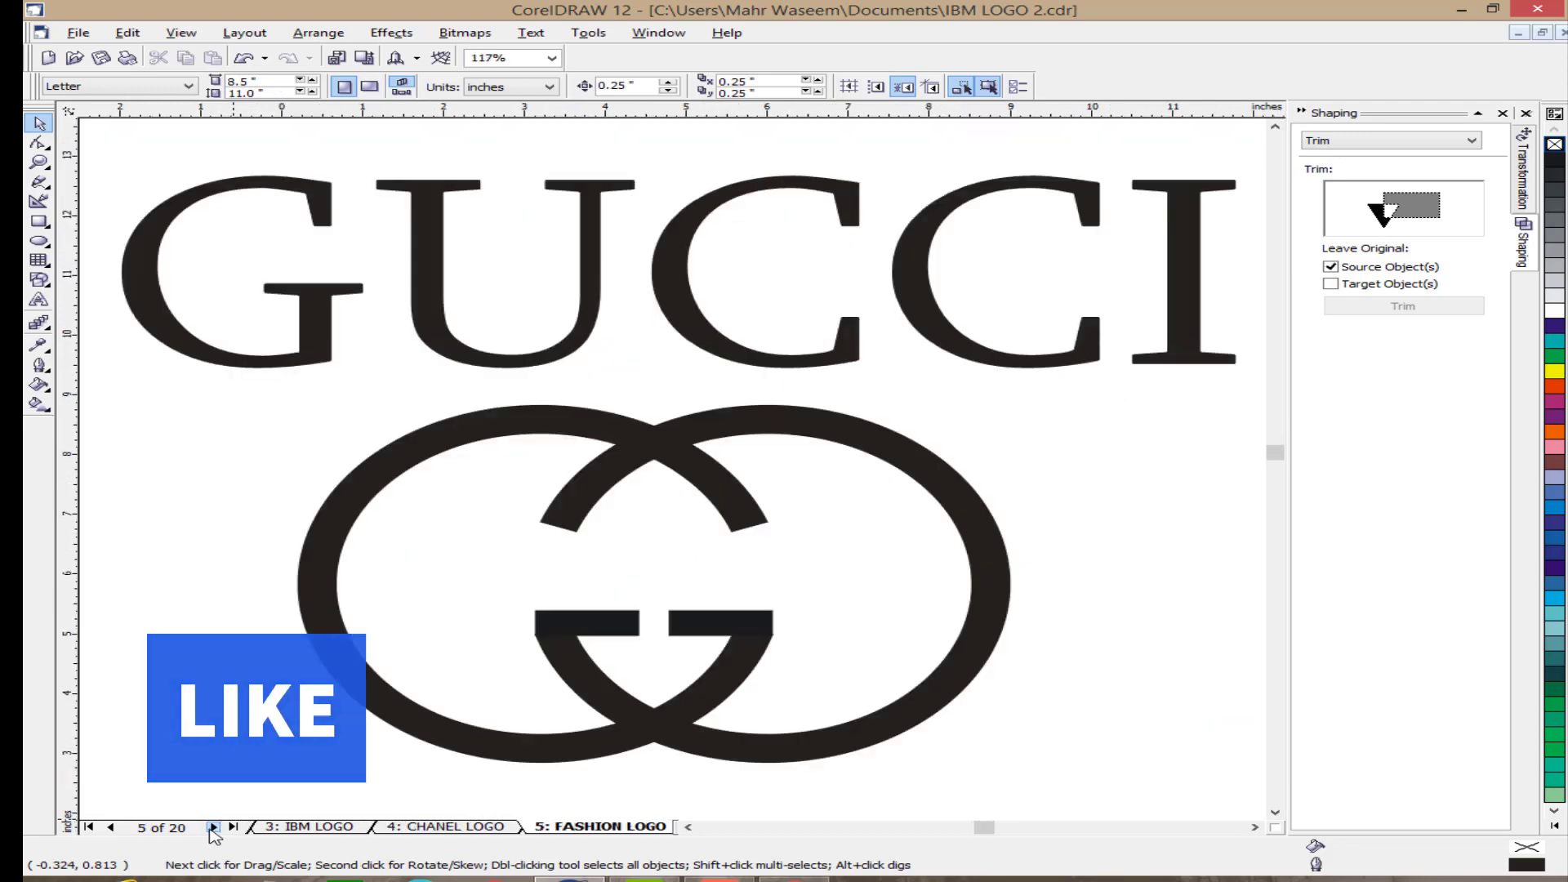
click(213, 828)
click(213, 827)
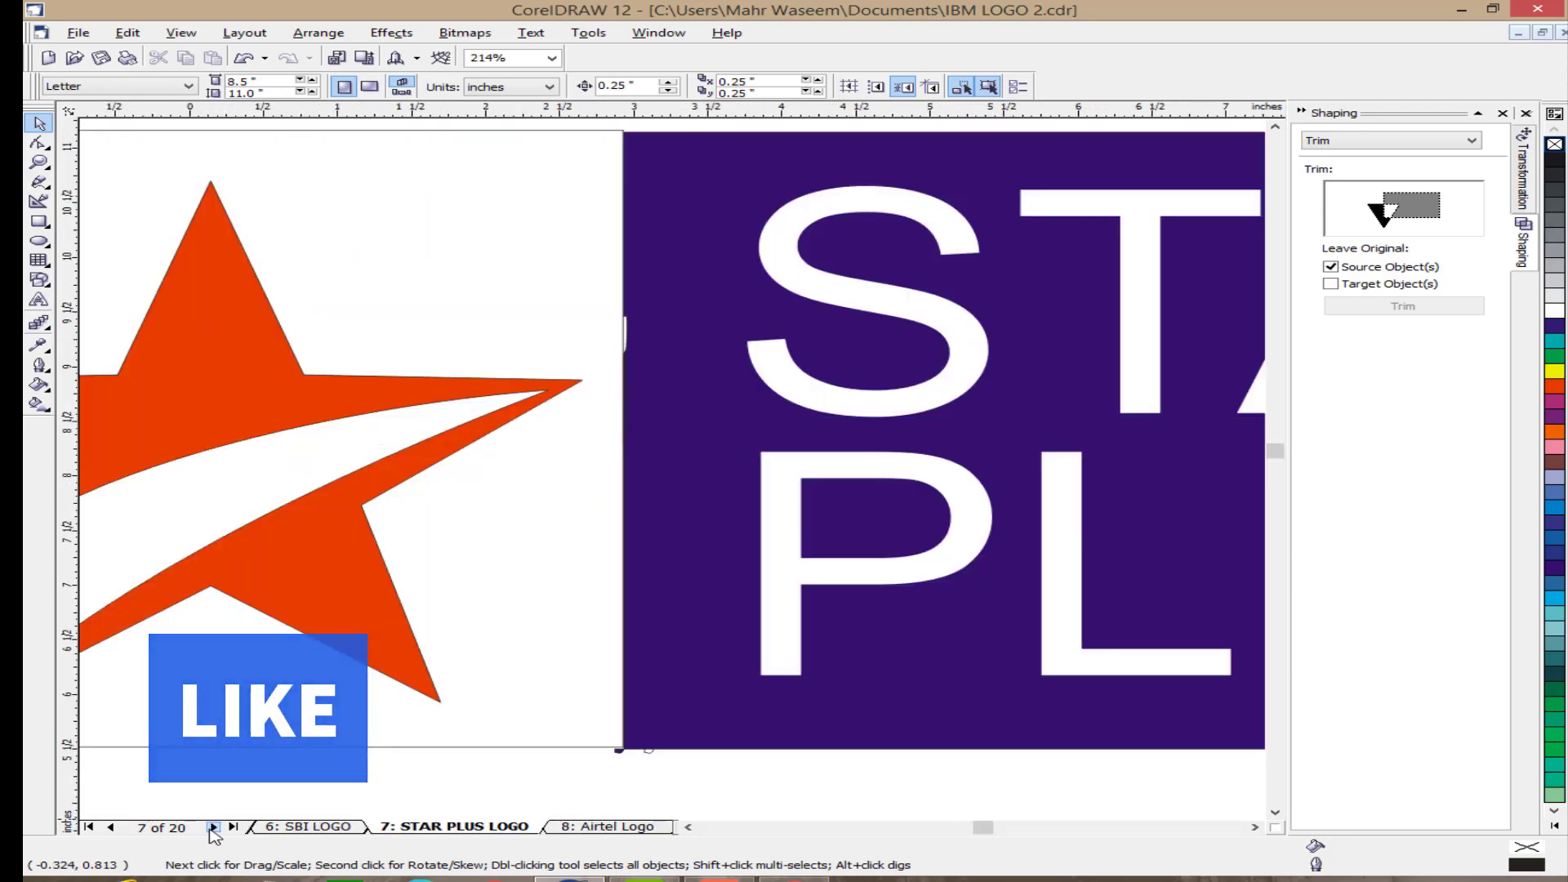
click(213, 827)
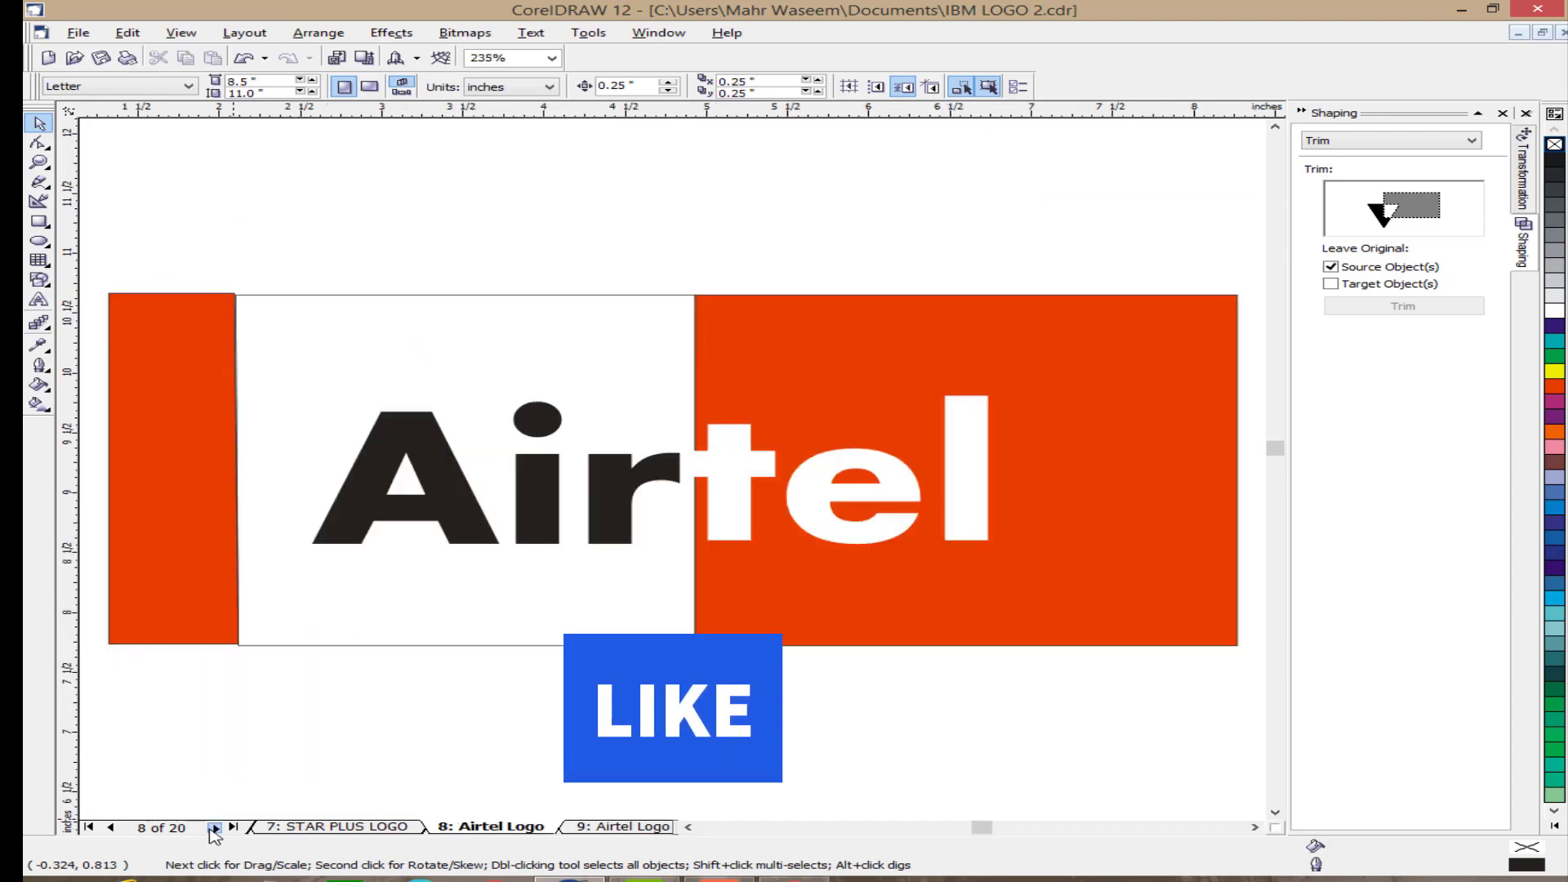
click(212, 828)
click(212, 827)
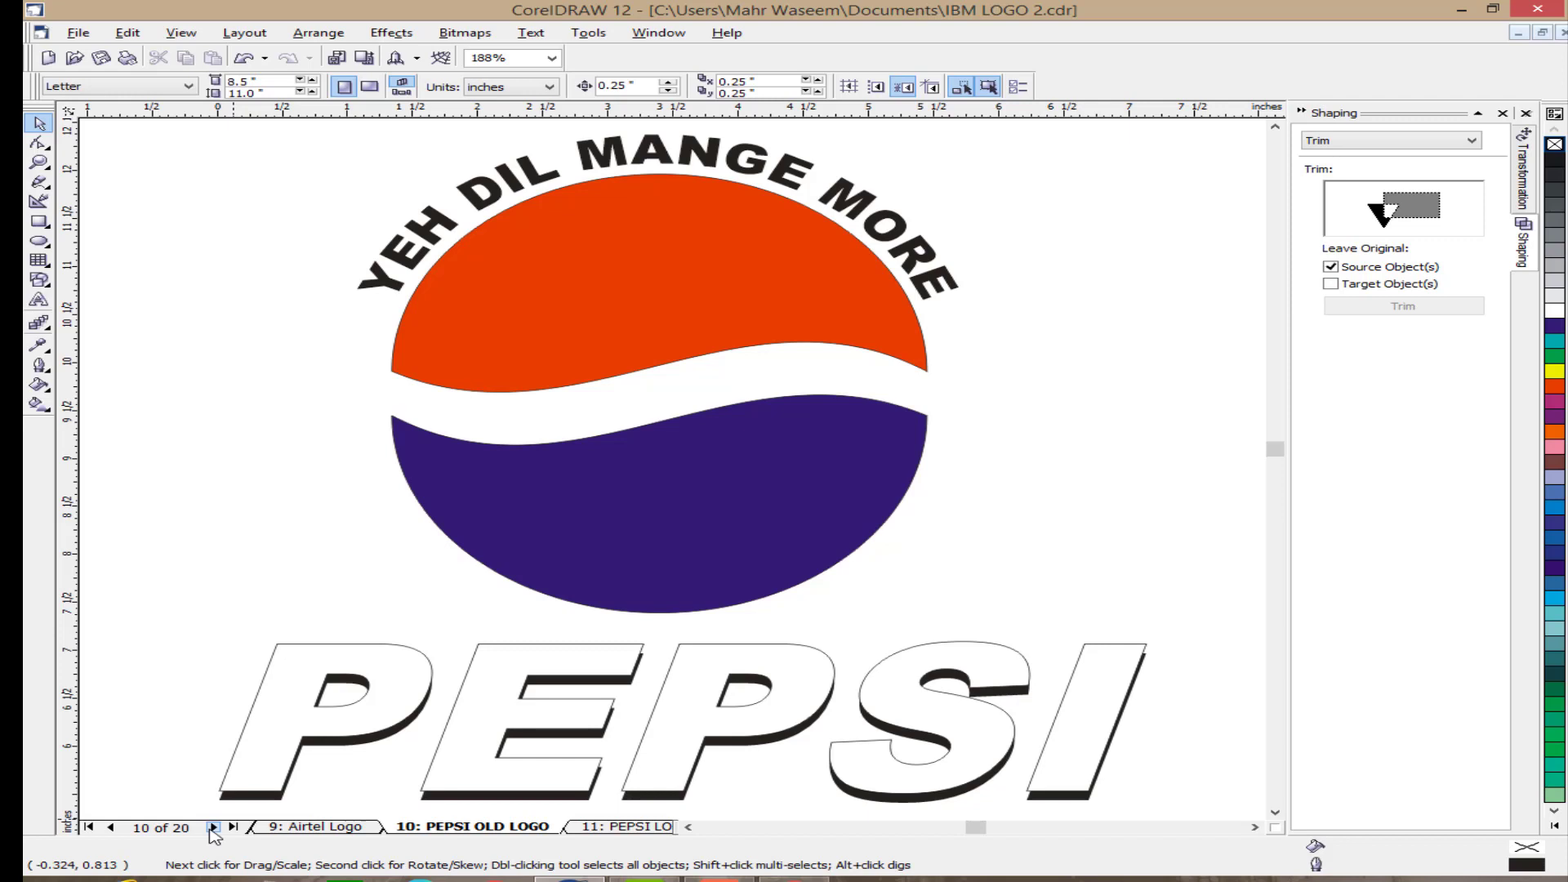
click(212, 828)
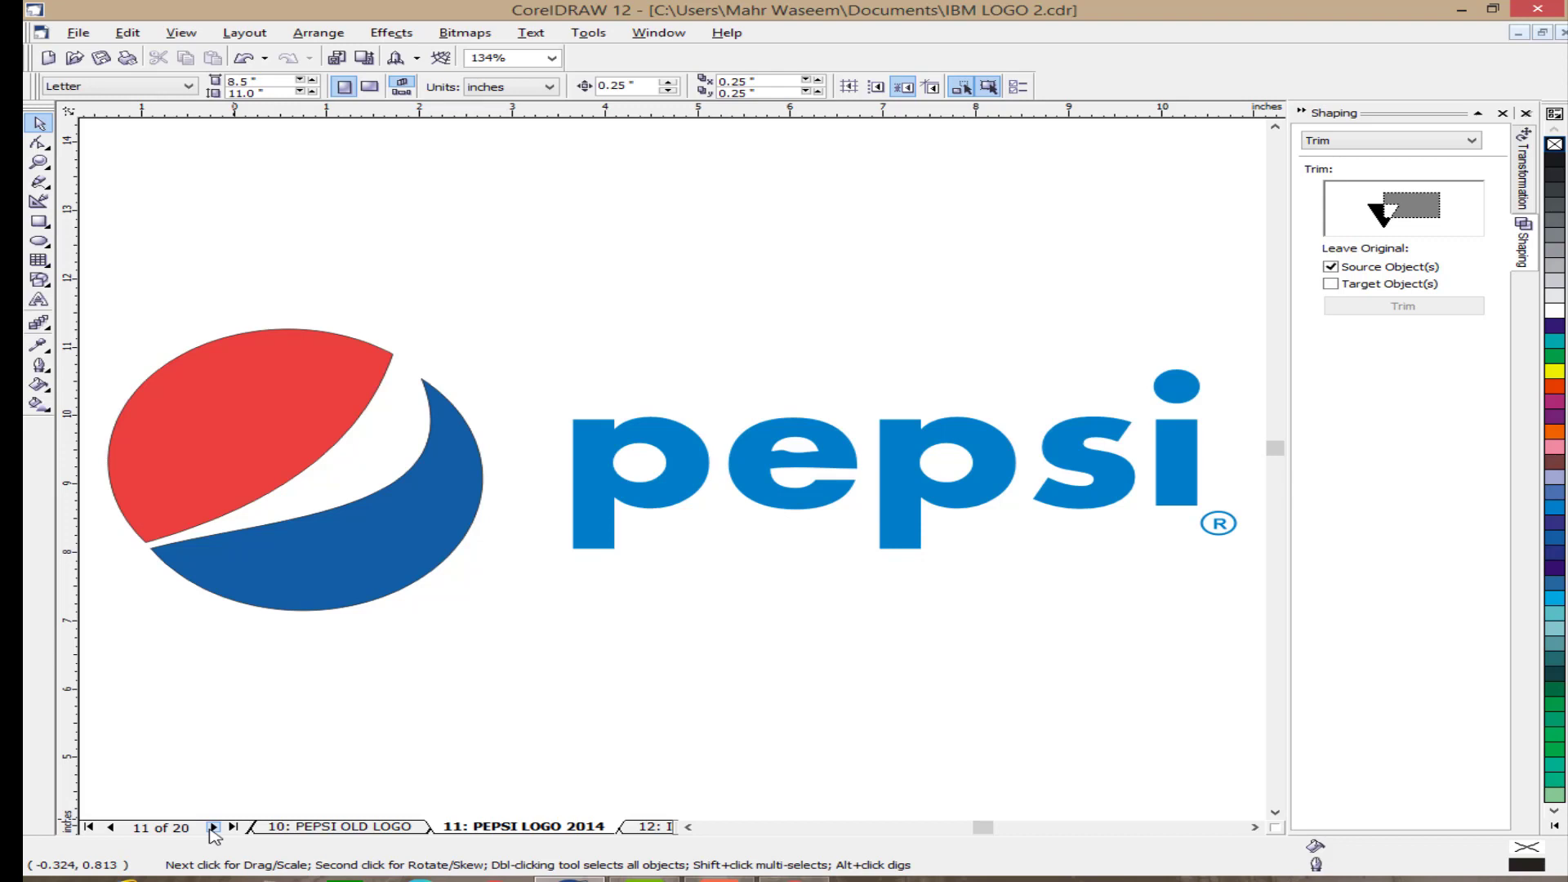
Step: View the India Unilever, My Photo Design and Design pages, 12 to 14, fitting the artwork to the window
click(213, 827)
key(F4)
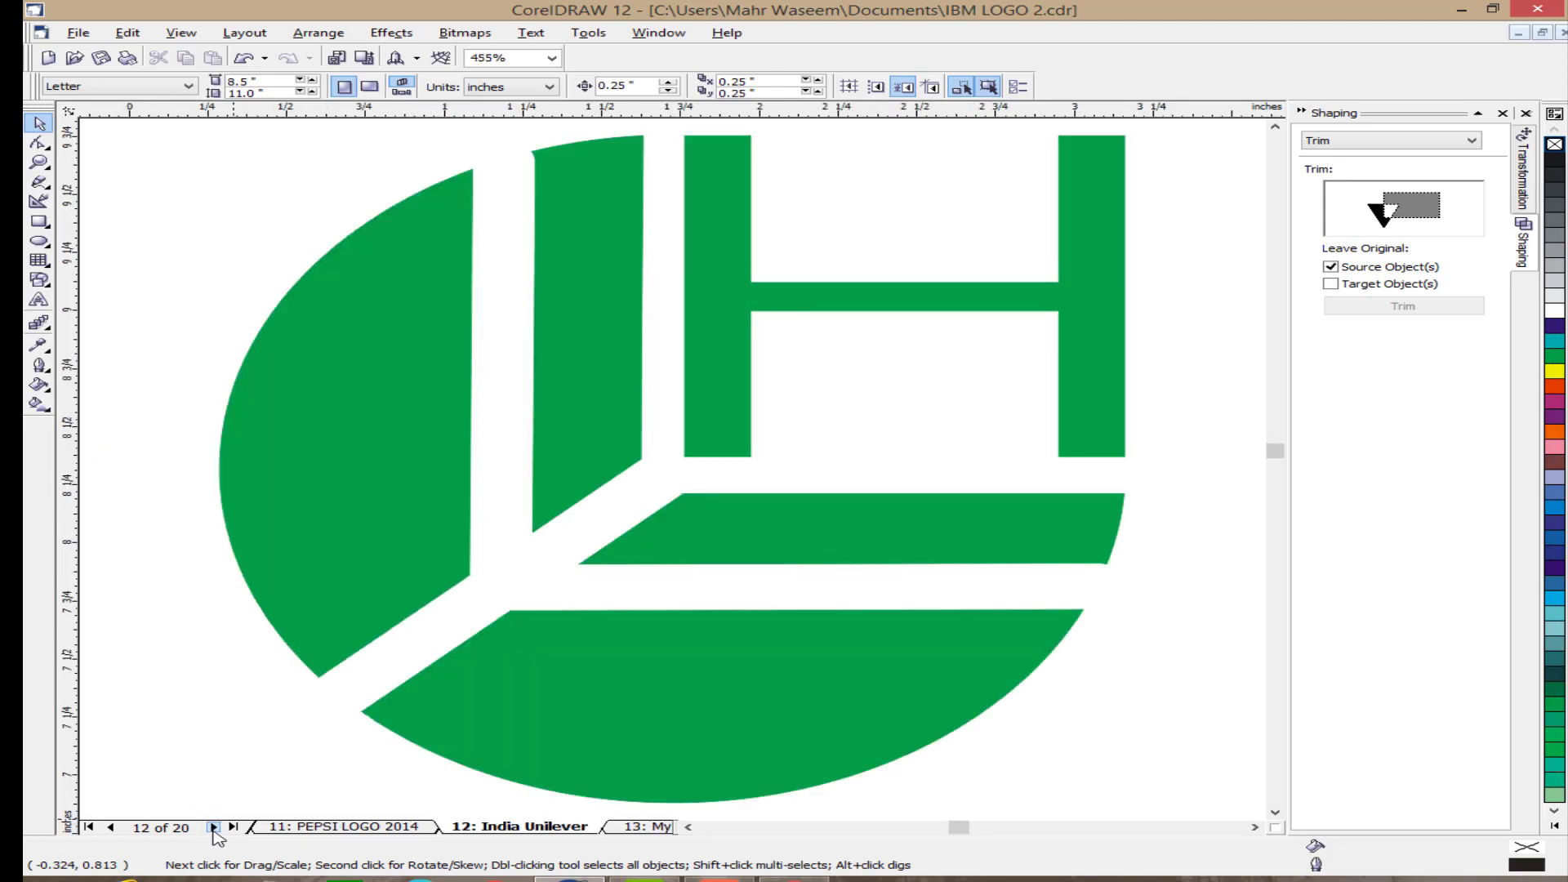
click(213, 826)
key(F4)
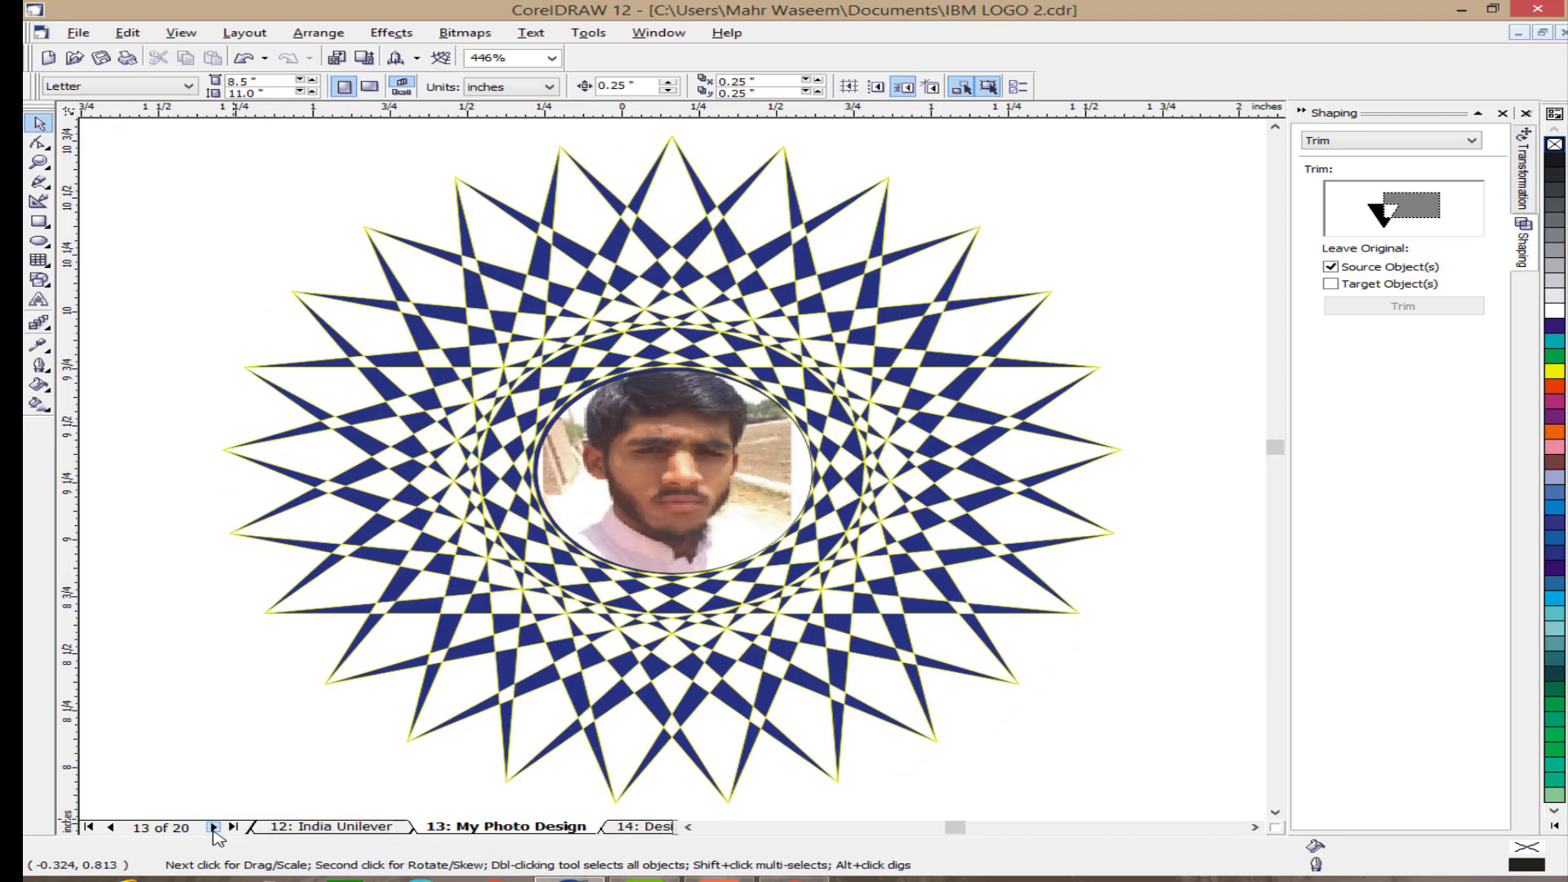
click(213, 826)
key(F4)
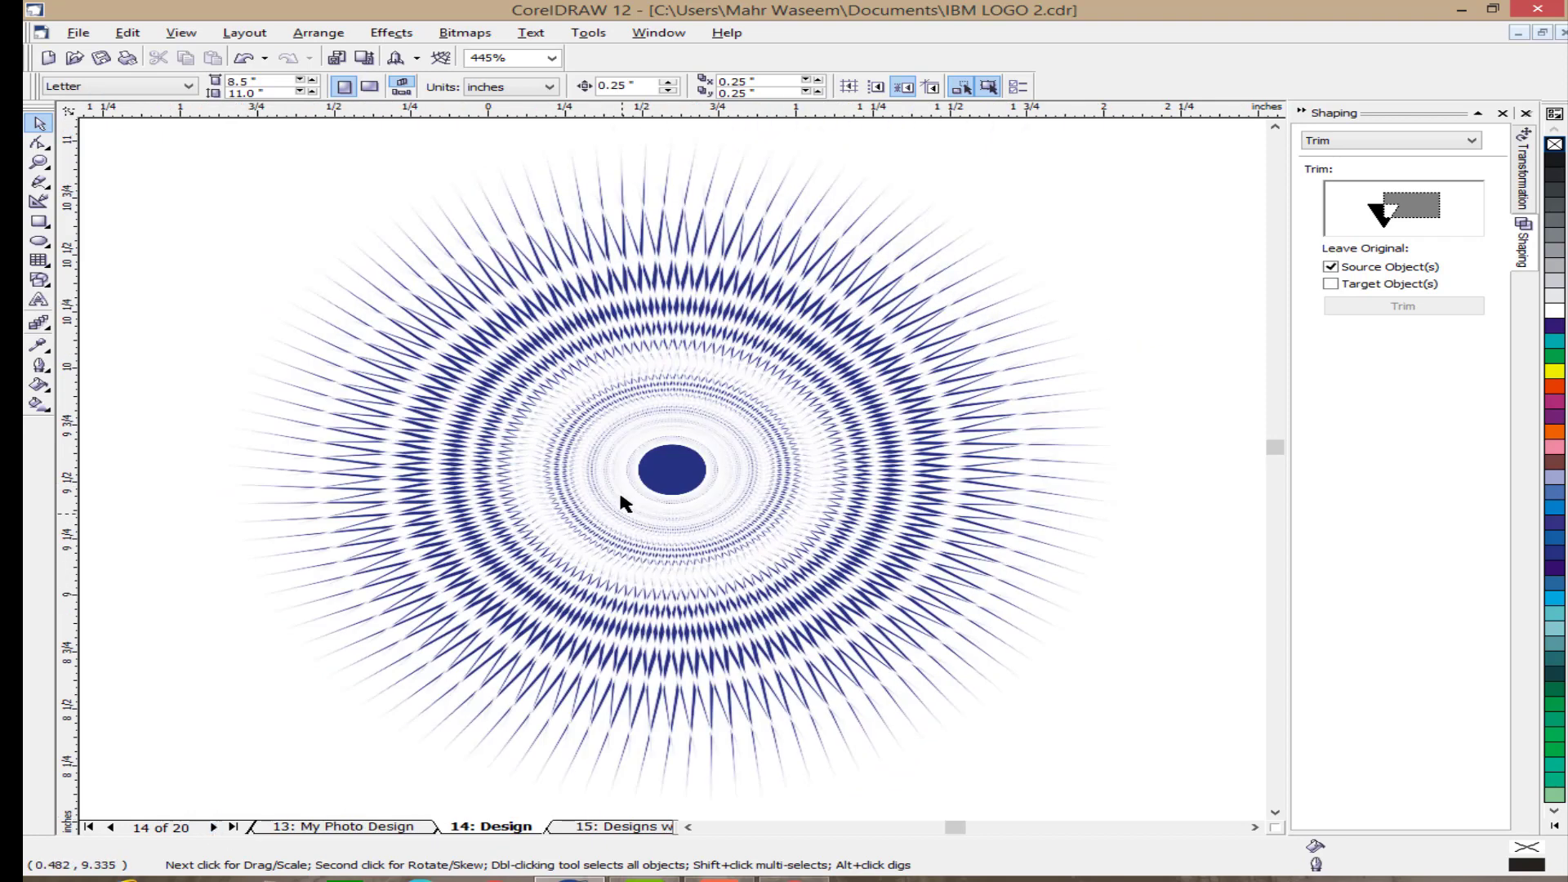
Step: Examine the radial patterns on page 15, Designs with Transformation tool, both close up and as a whole
click(213, 826)
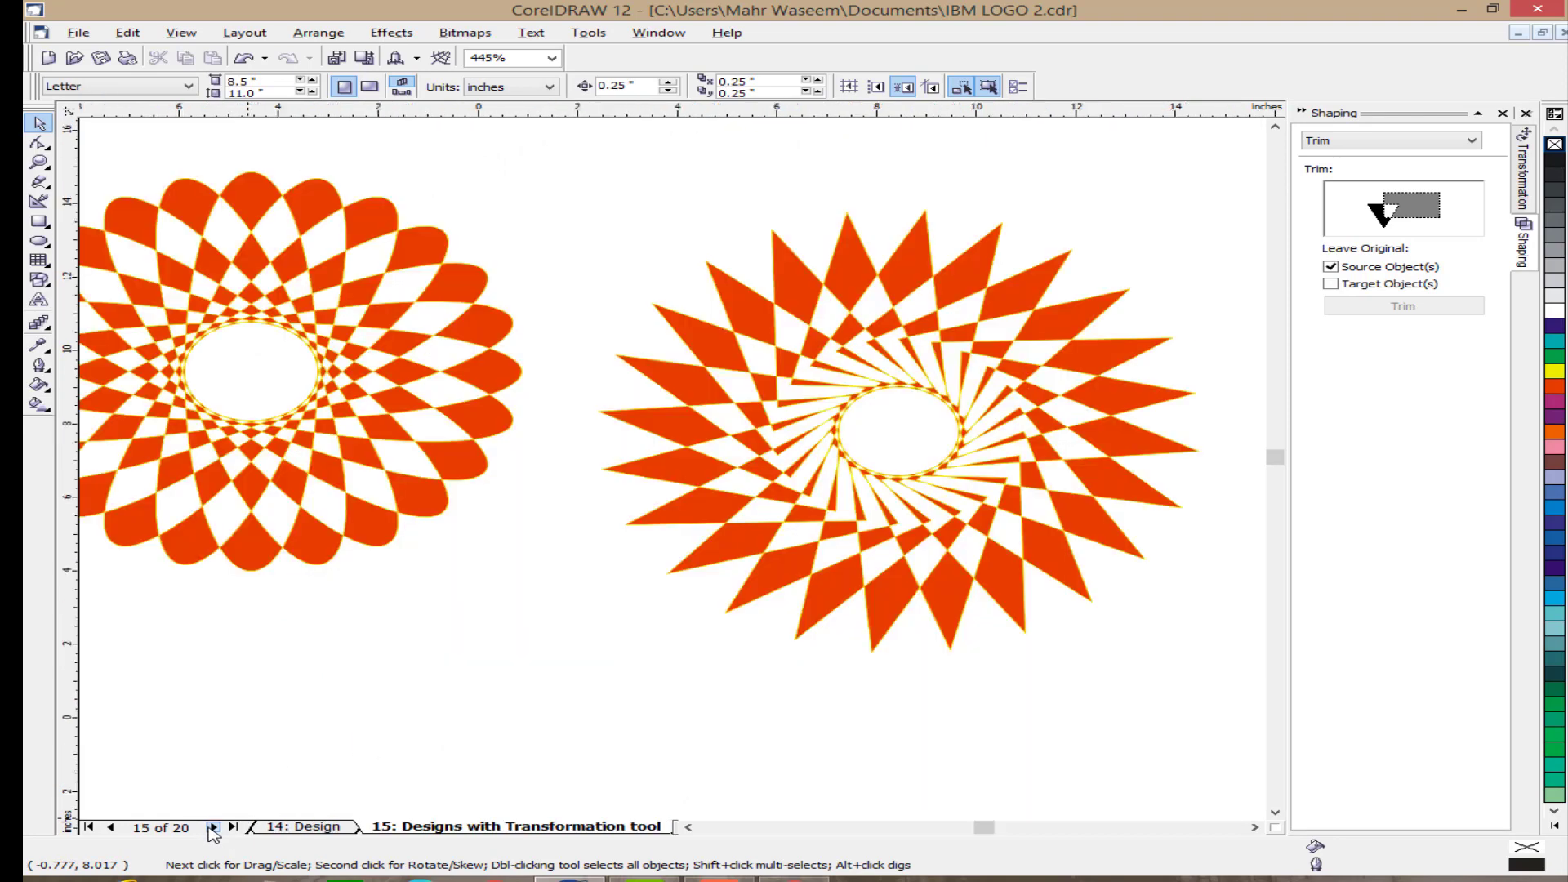
key(F4)
scroll(560, 384, up, 1)
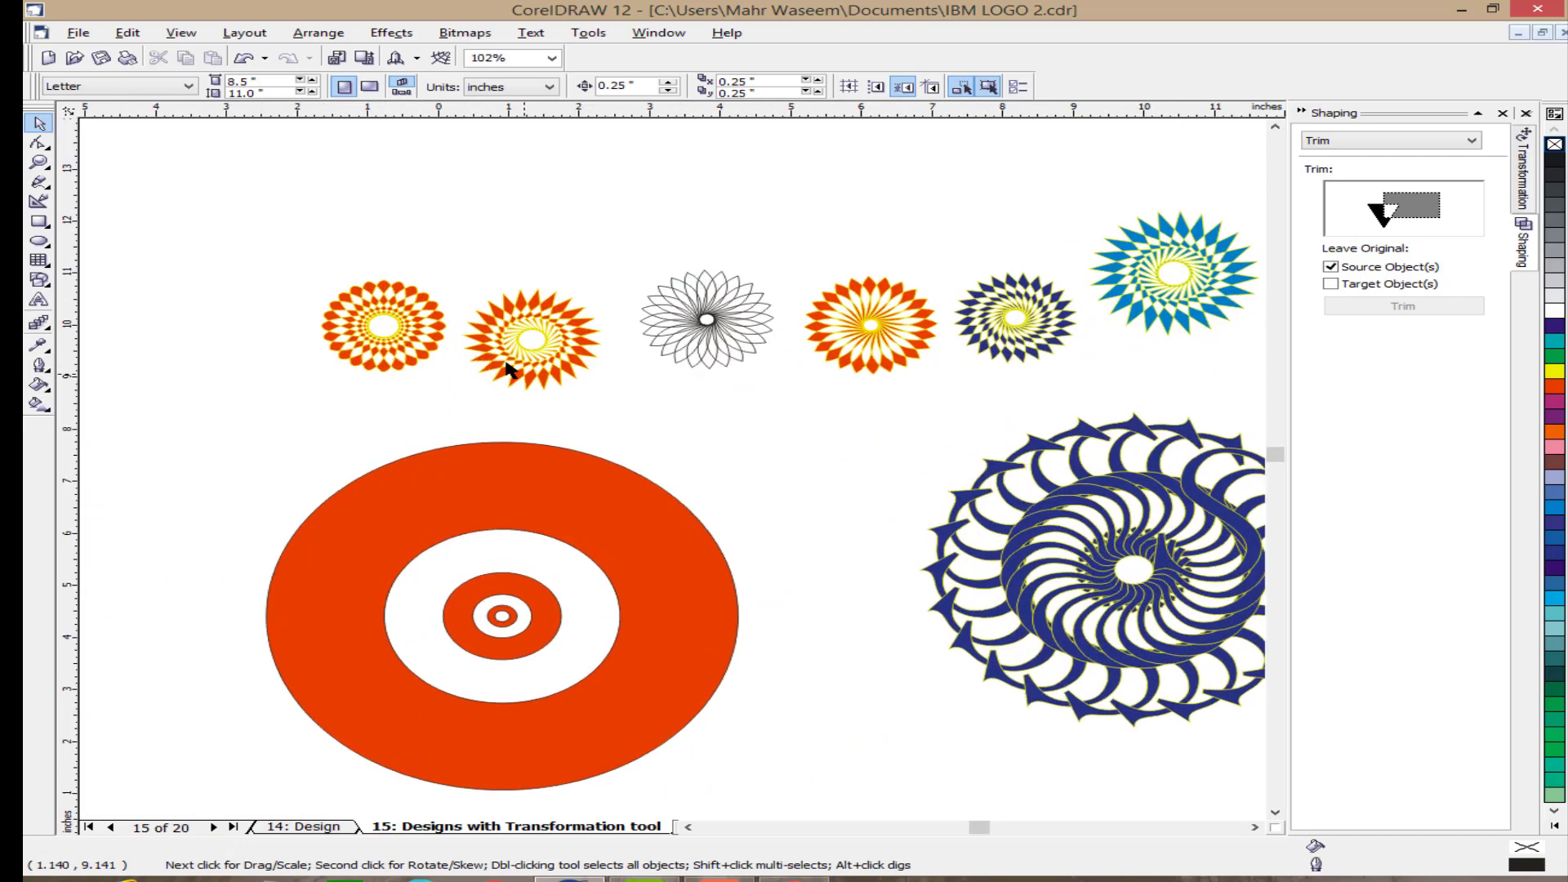
scroll(360, 315, up, 2)
scroll(235, 269, down, 2)
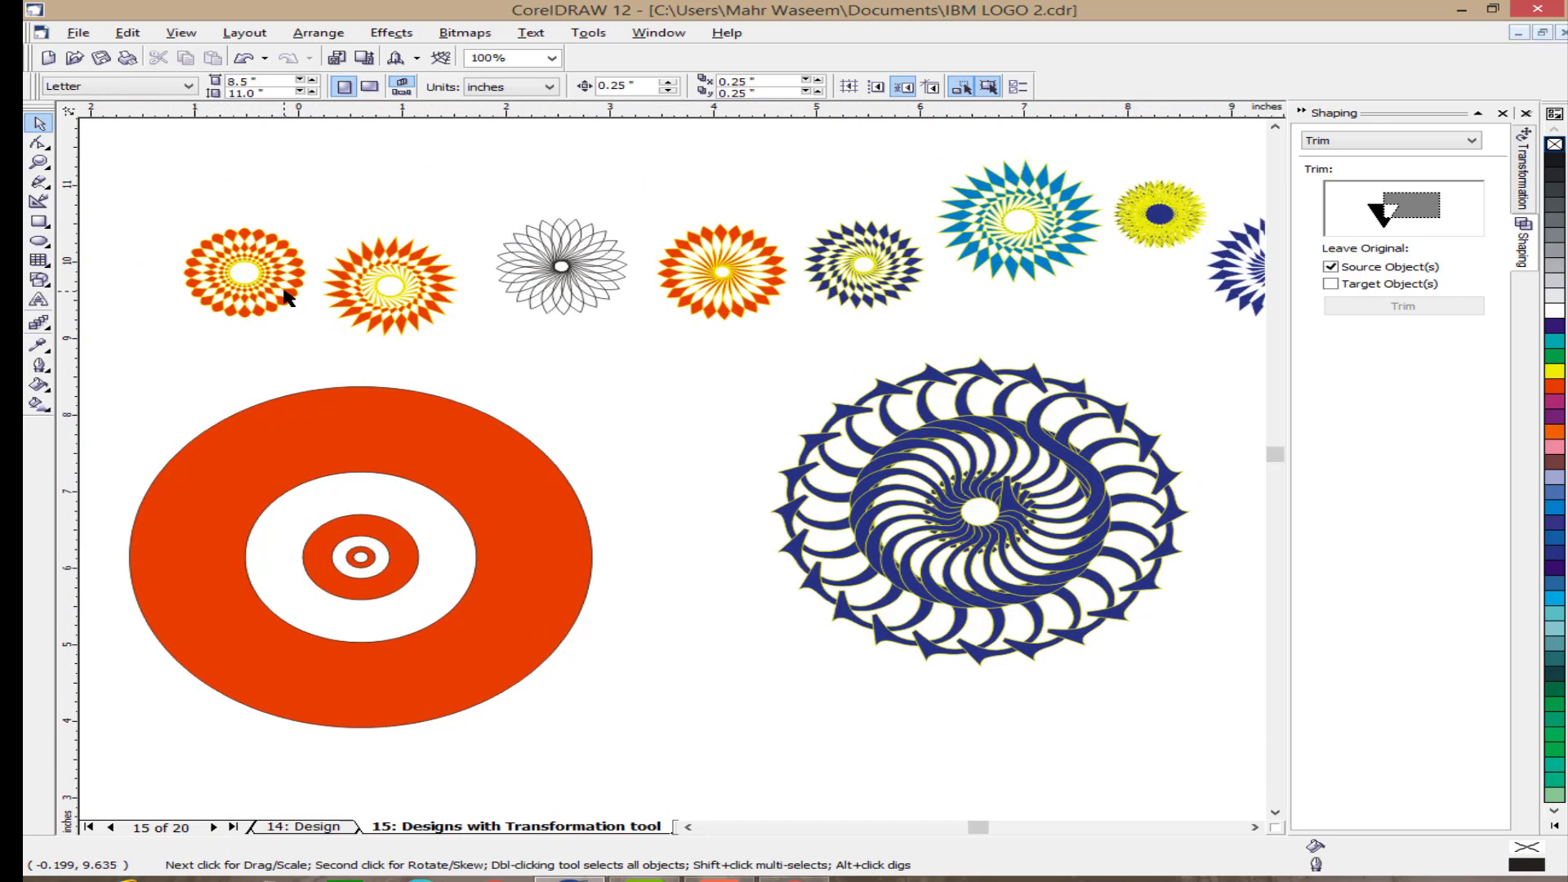
scroll(286, 298, up, 2)
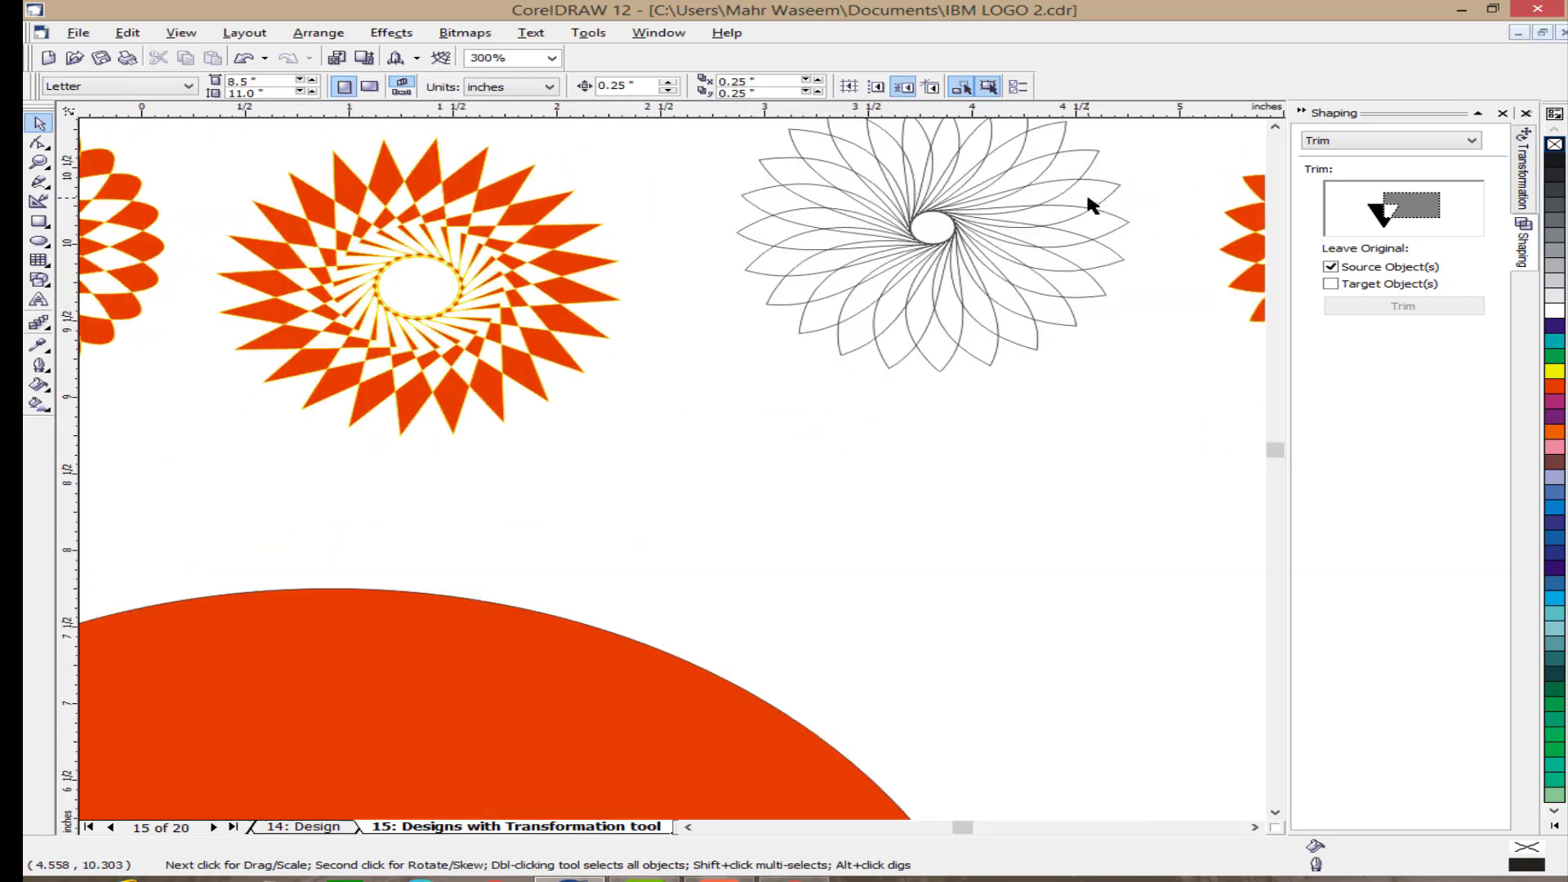
scroll(1194, 242, up, 1)
scroll(1193, 242, down, 4)
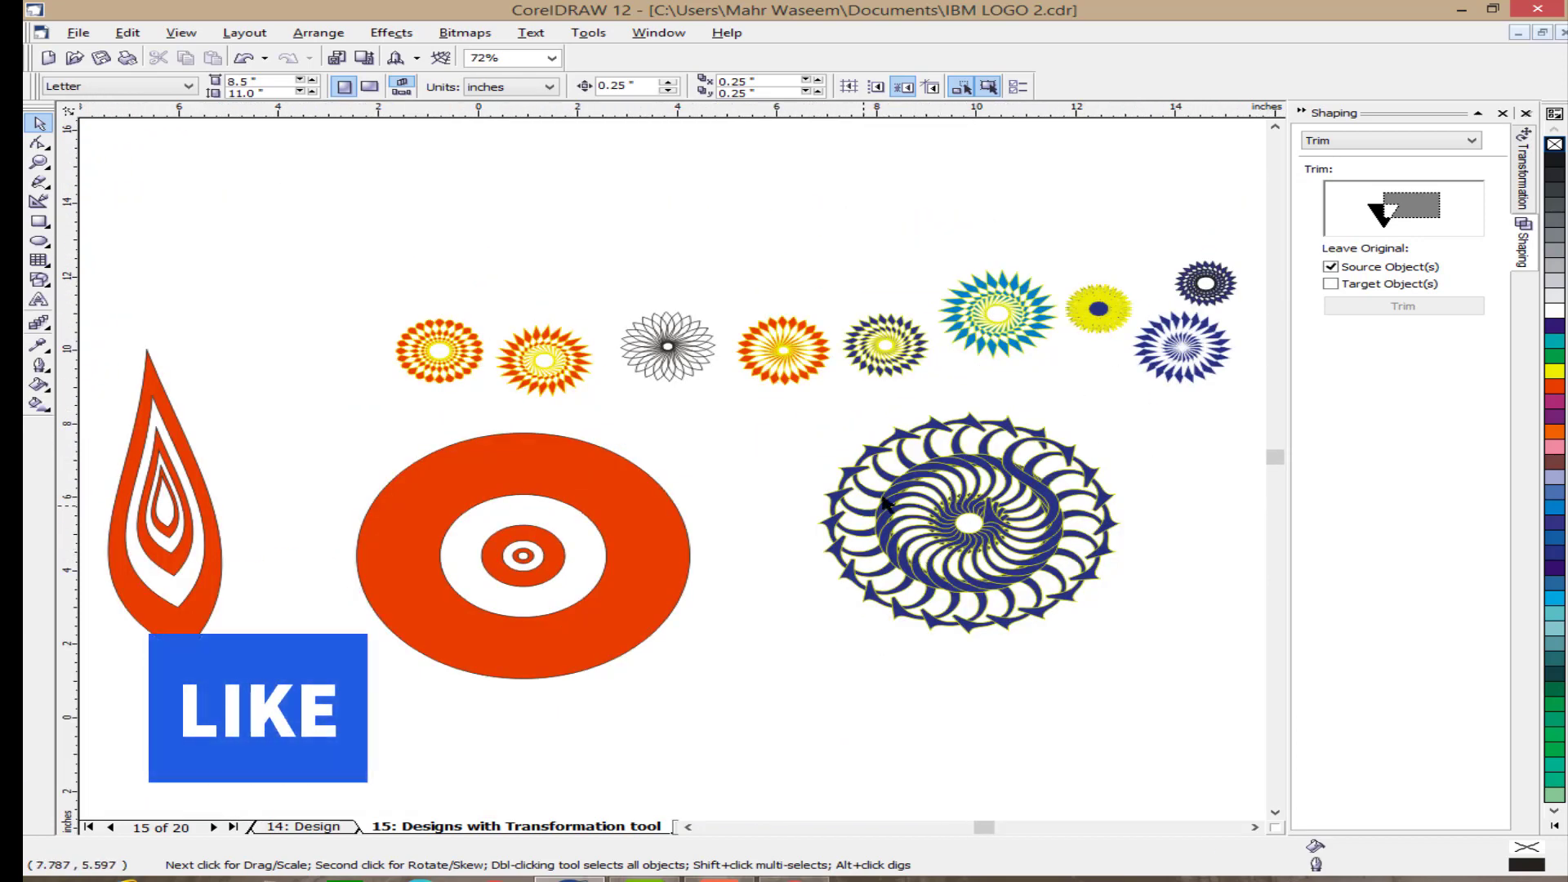
Step: Look through pages 16 to 19, including the film strip, the road effect and the award badge
click(213, 828)
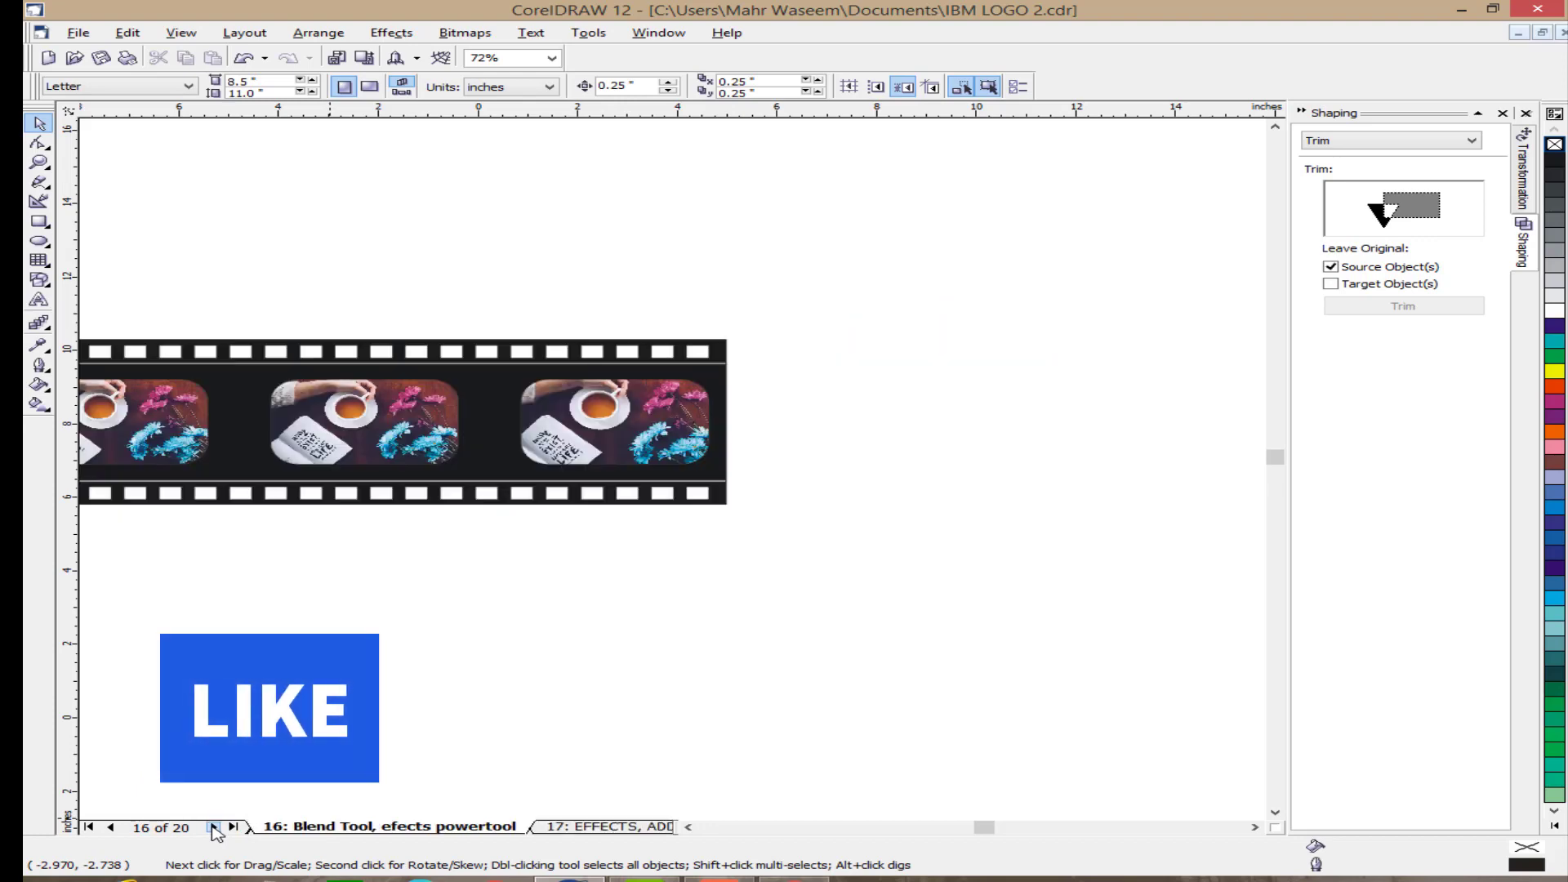
key(F4)
key(Page_Down)
key(F4)
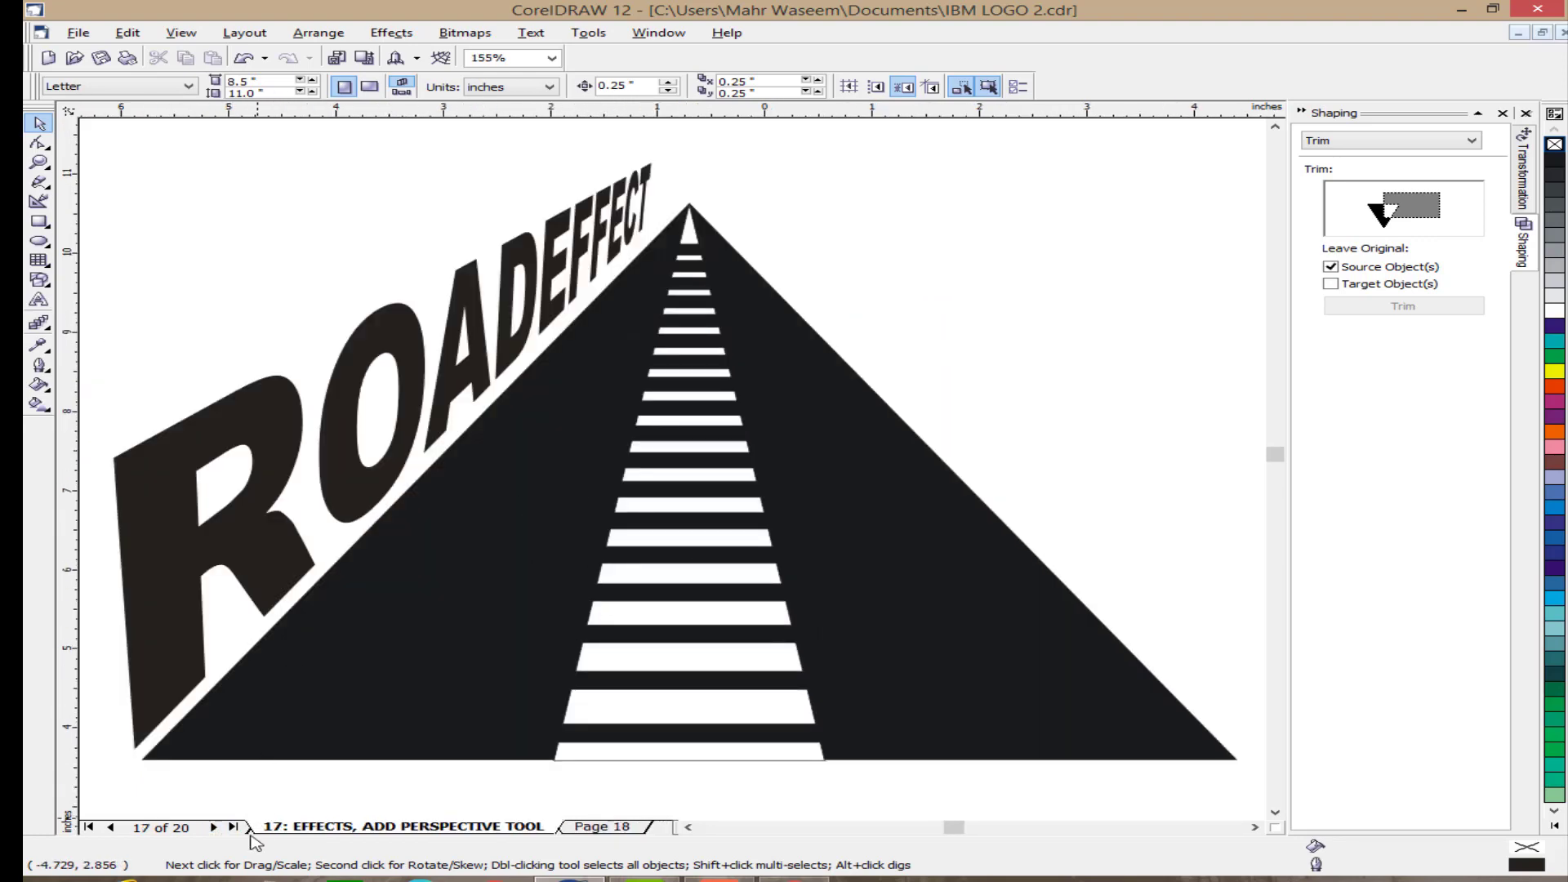
click(213, 827)
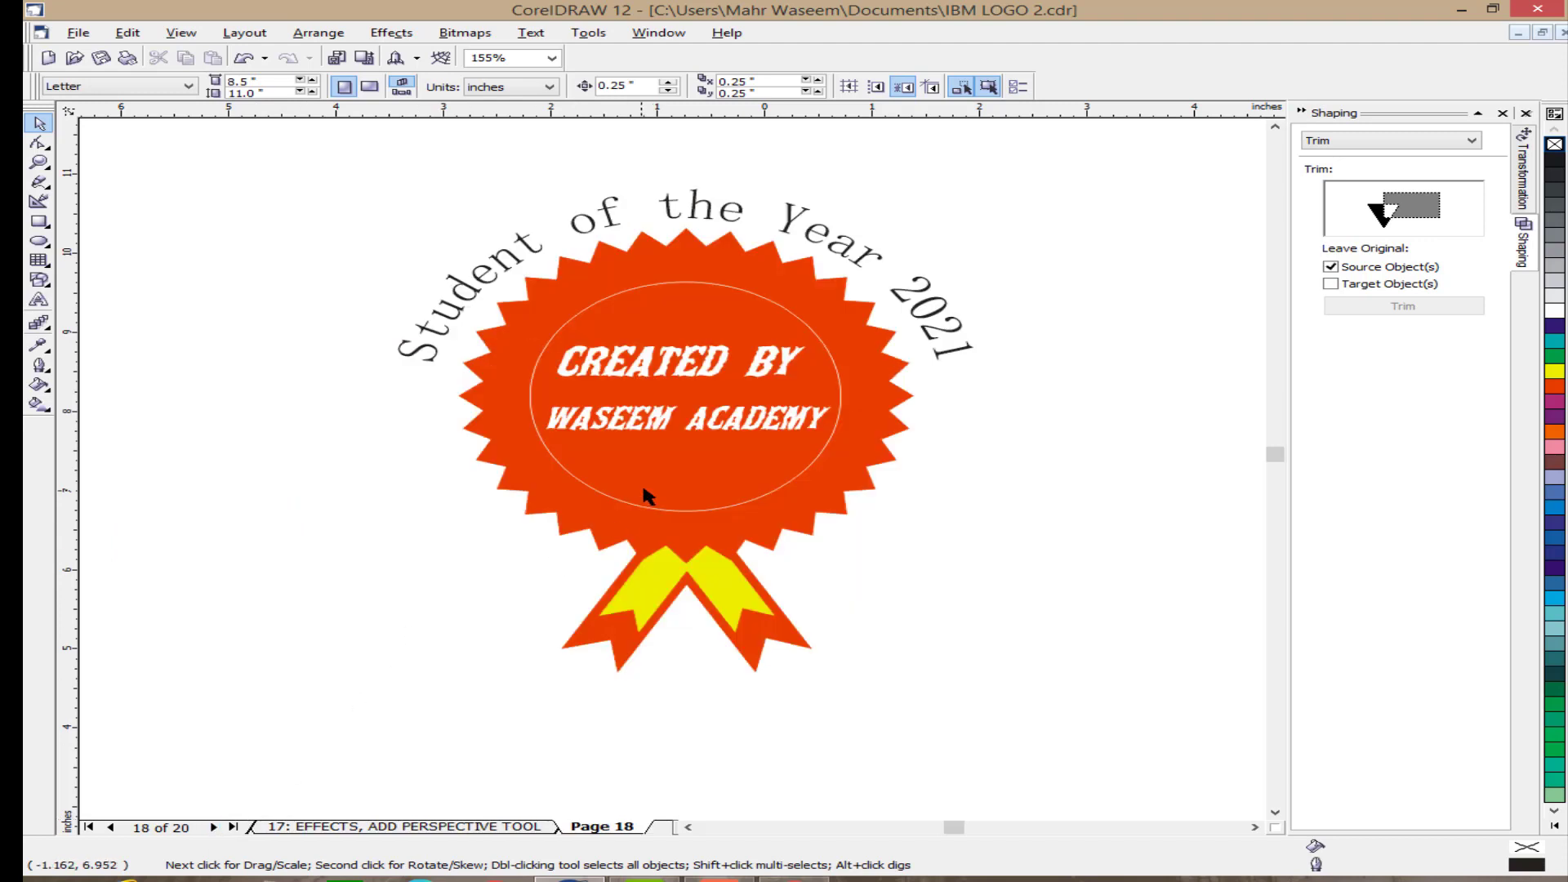
click(213, 827)
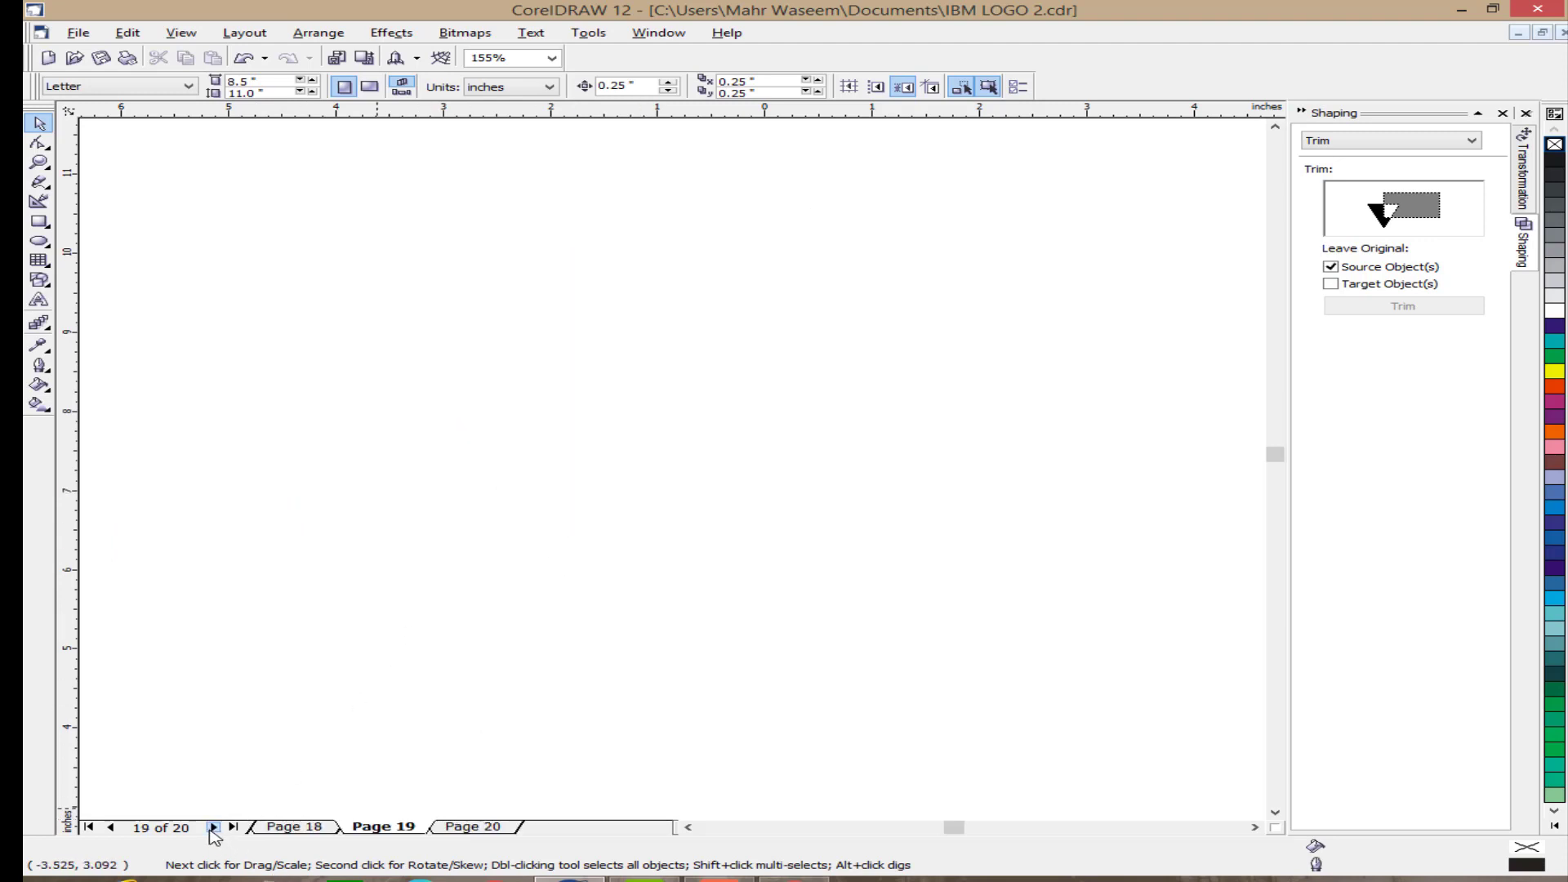
Step: Go back from page 19 to the transformation designs on page 15
click(113, 829)
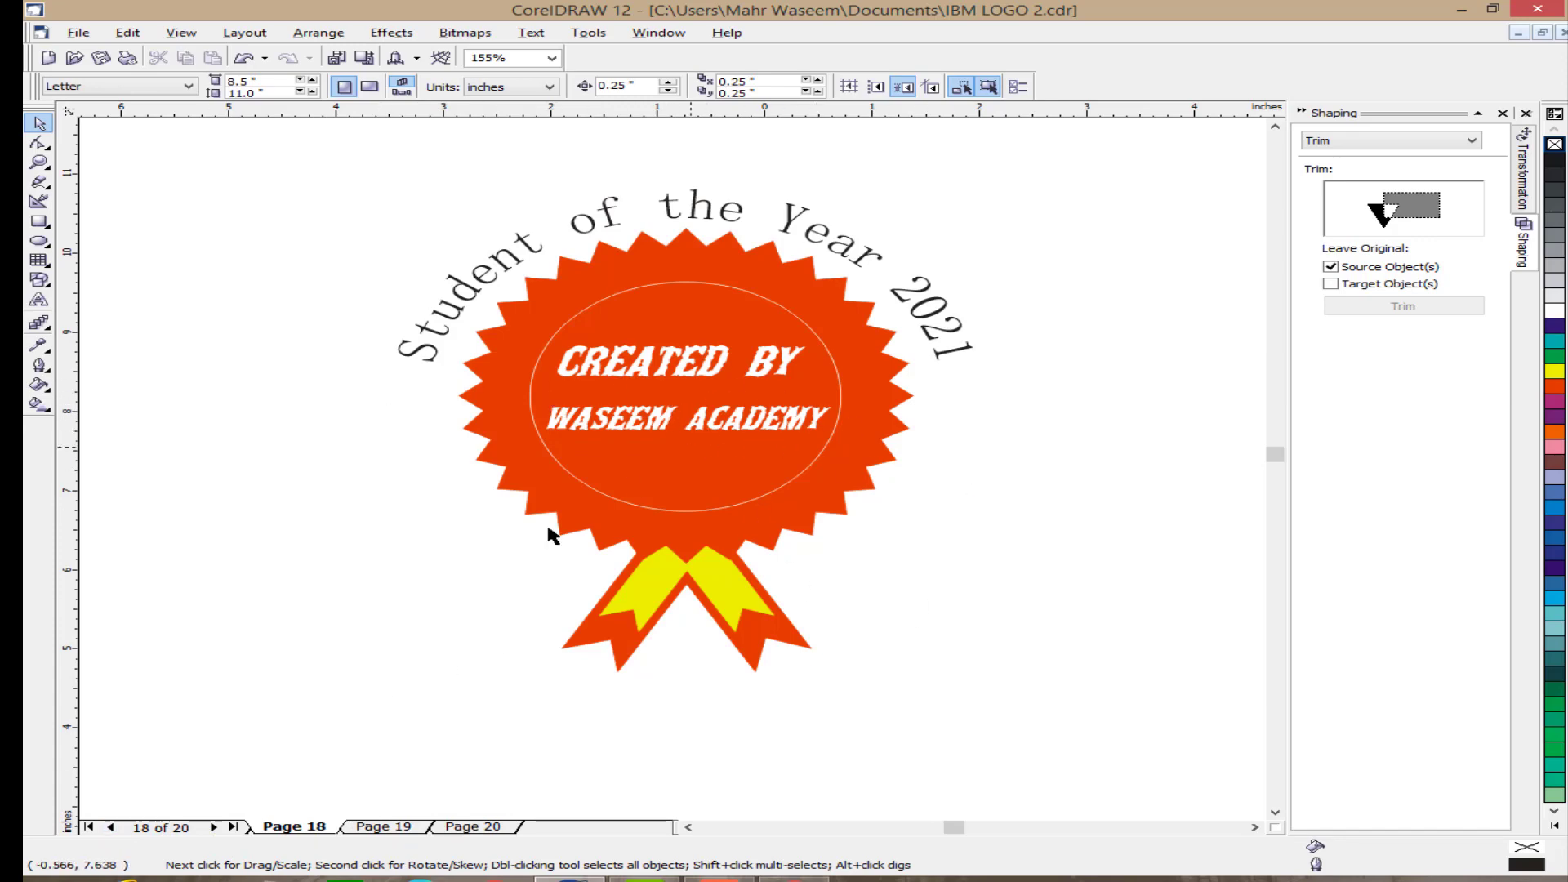
double_click(112, 829)
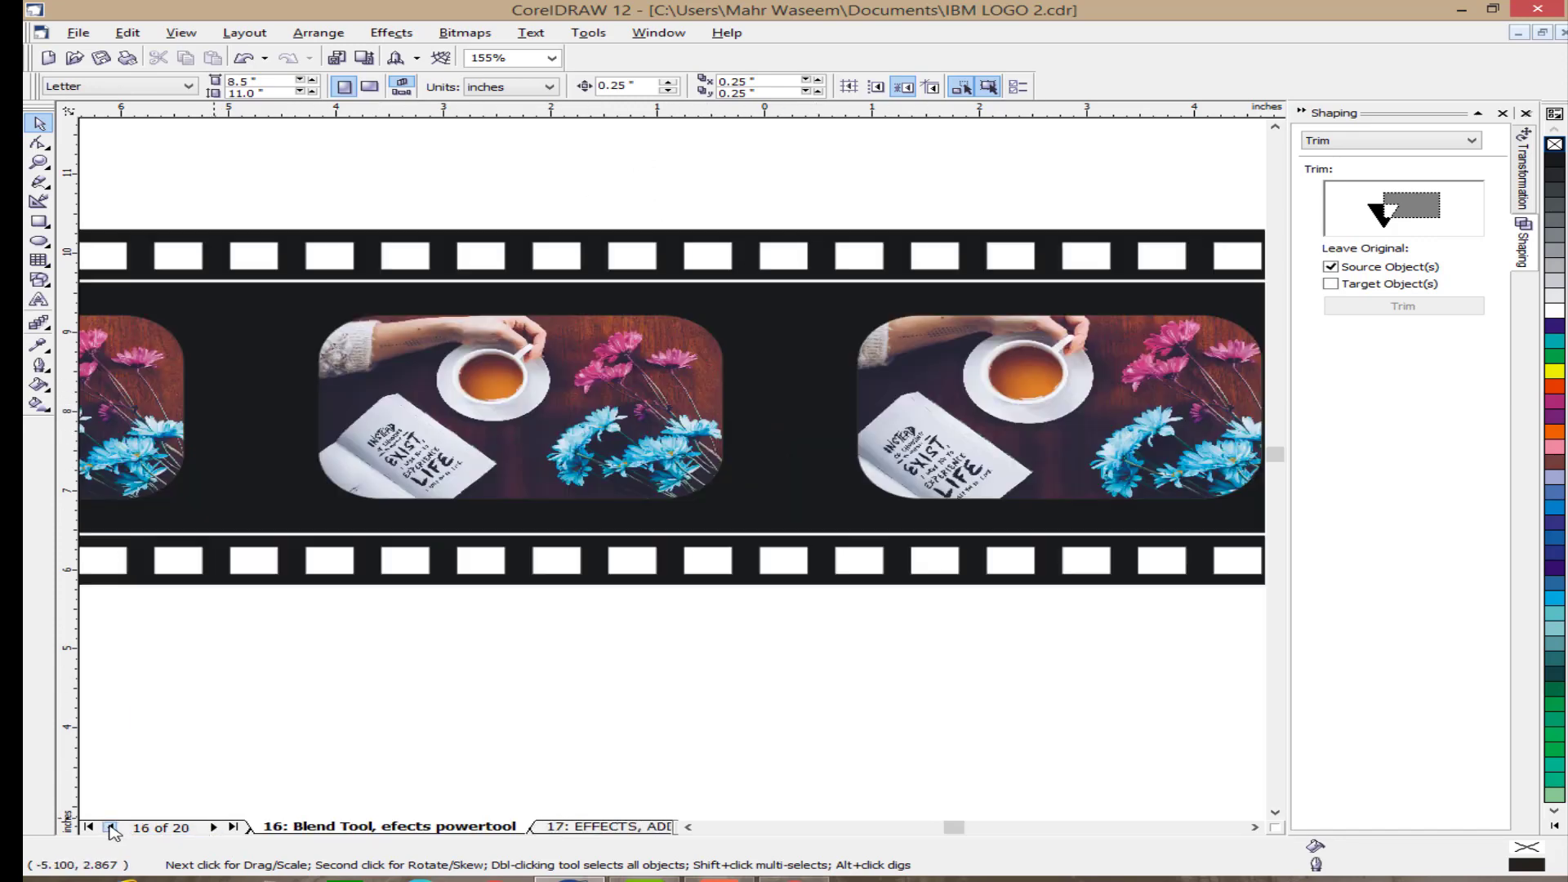
click(112, 828)
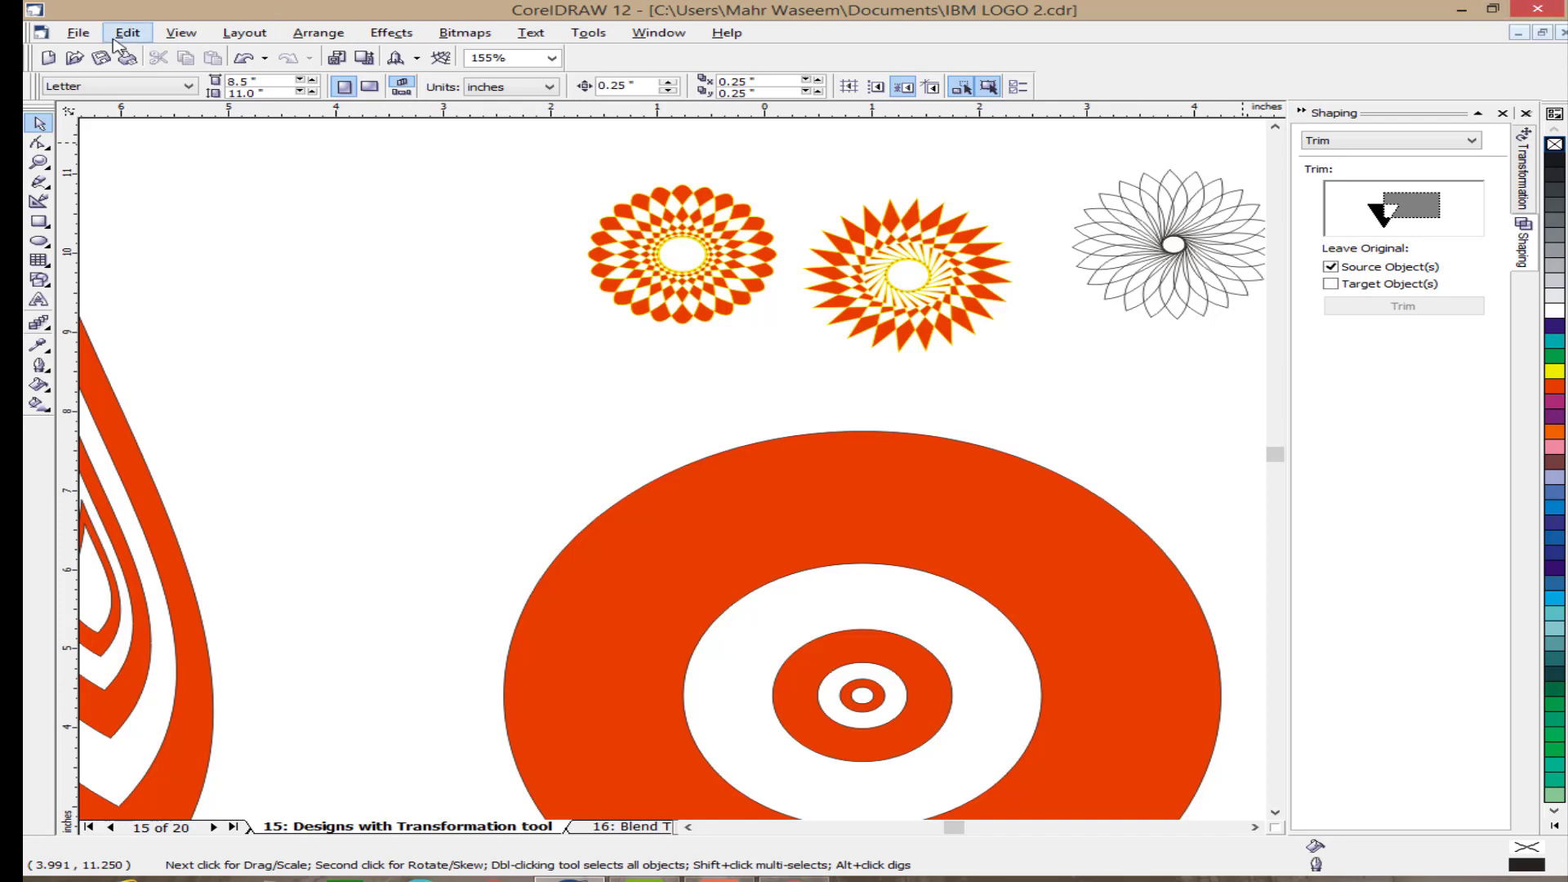
Step: Create a new blank document and close the Shaping and Transformation dockers
click(88, 38)
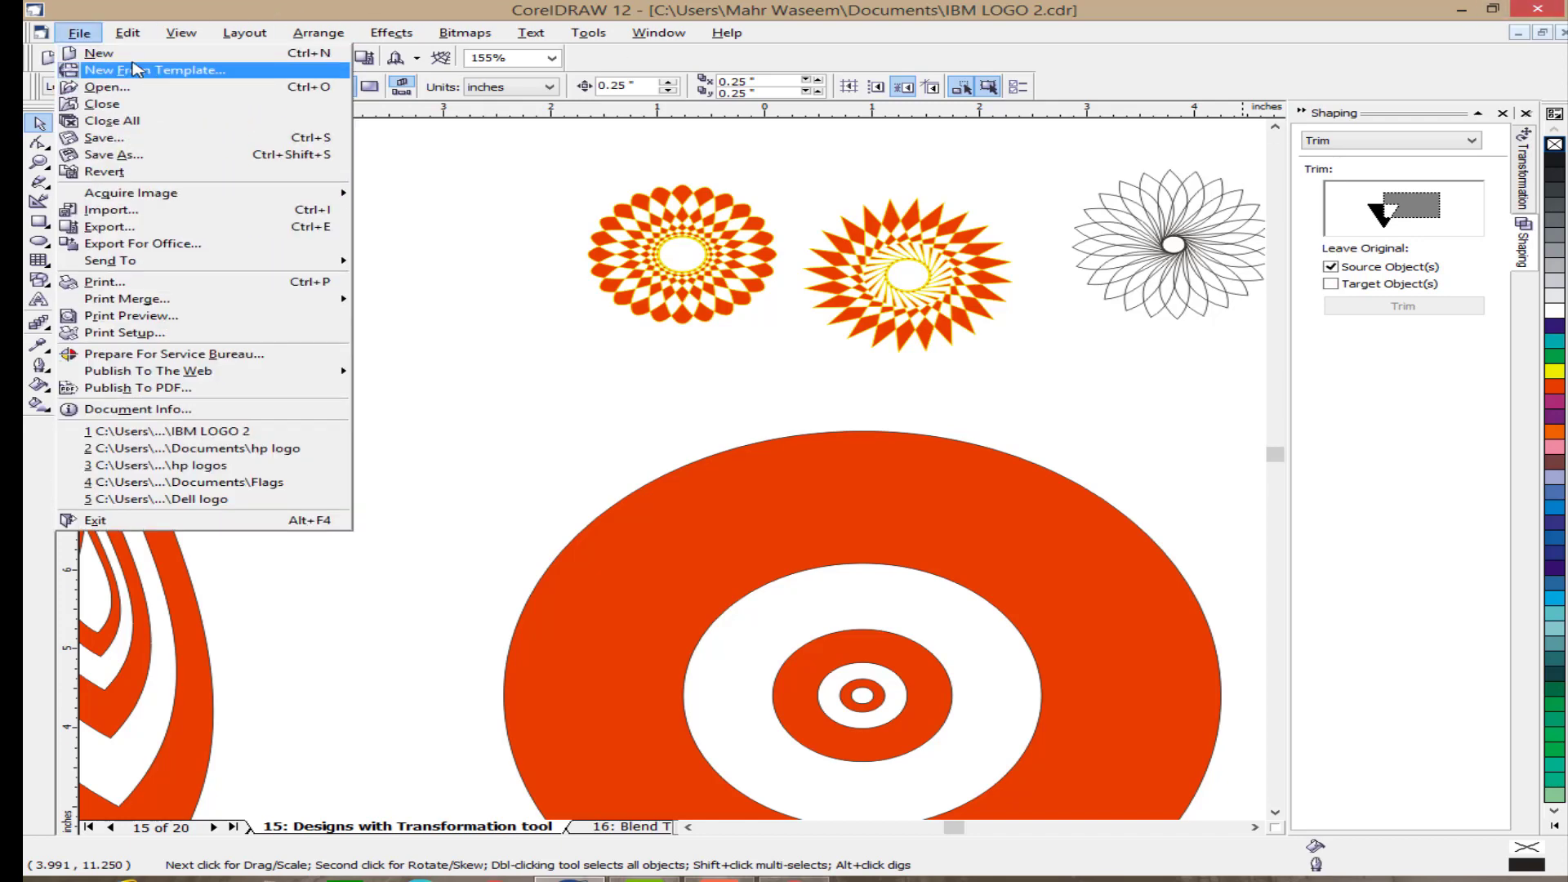
key(Escape)
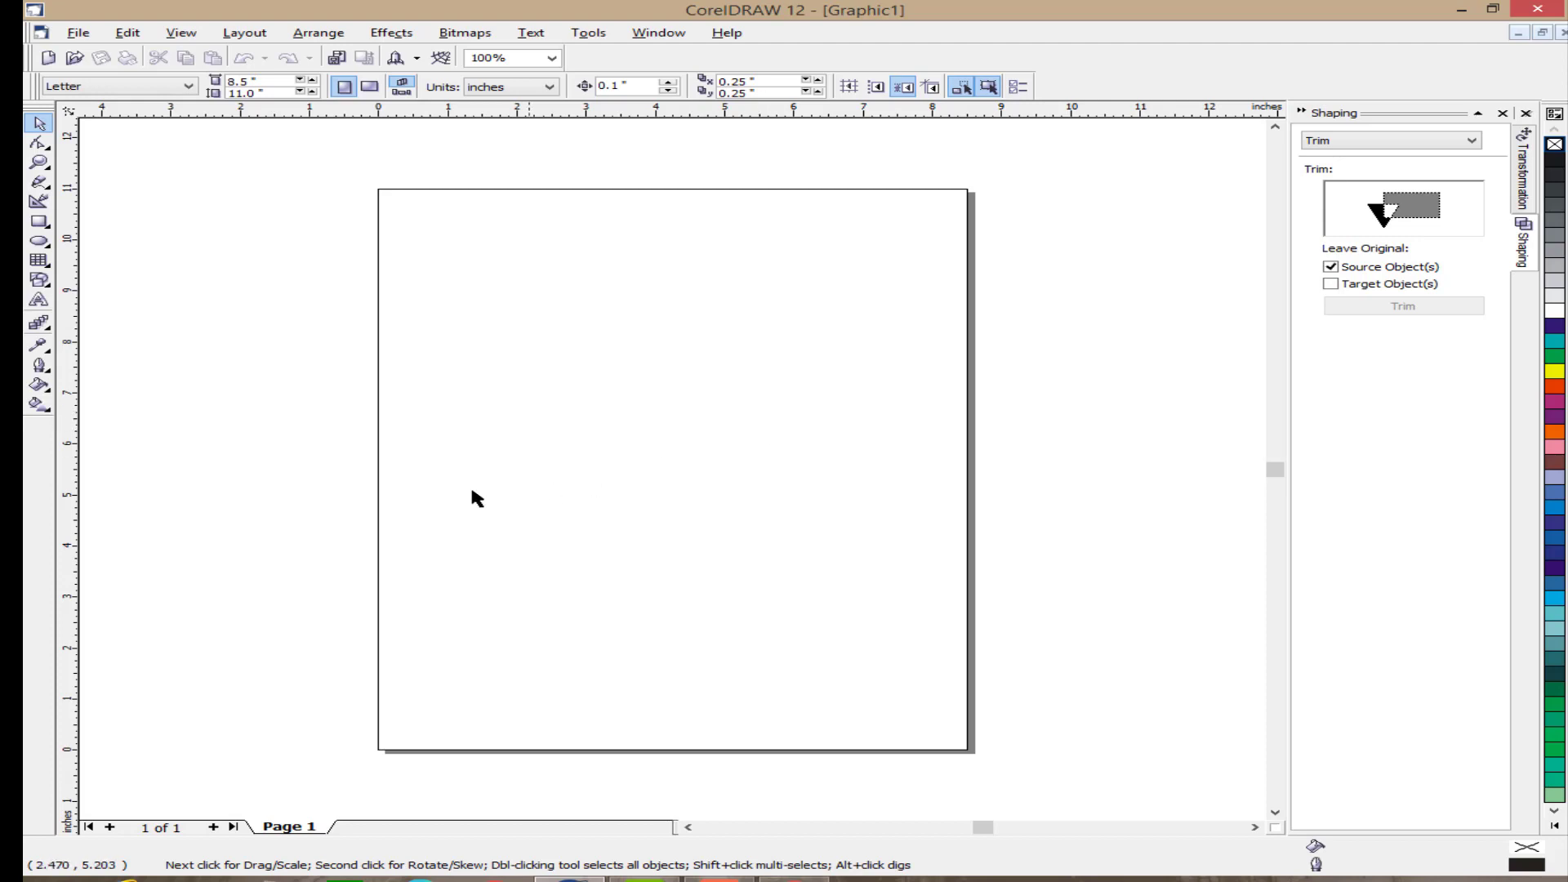
click(1503, 114)
click(1526, 113)
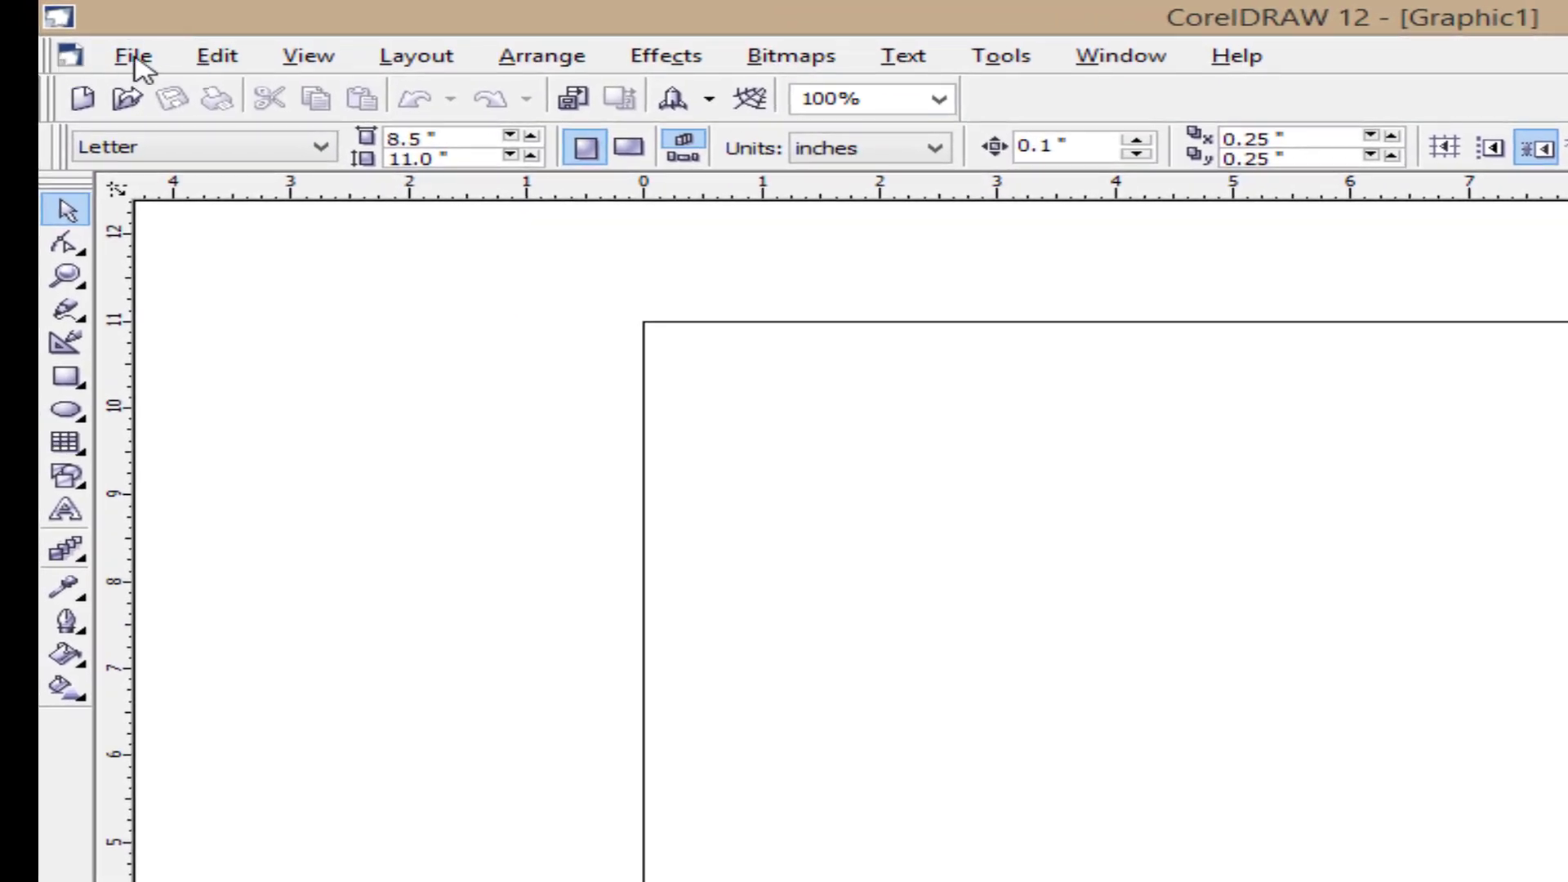
Step: Hide the page border in the new document
click(318, 57)
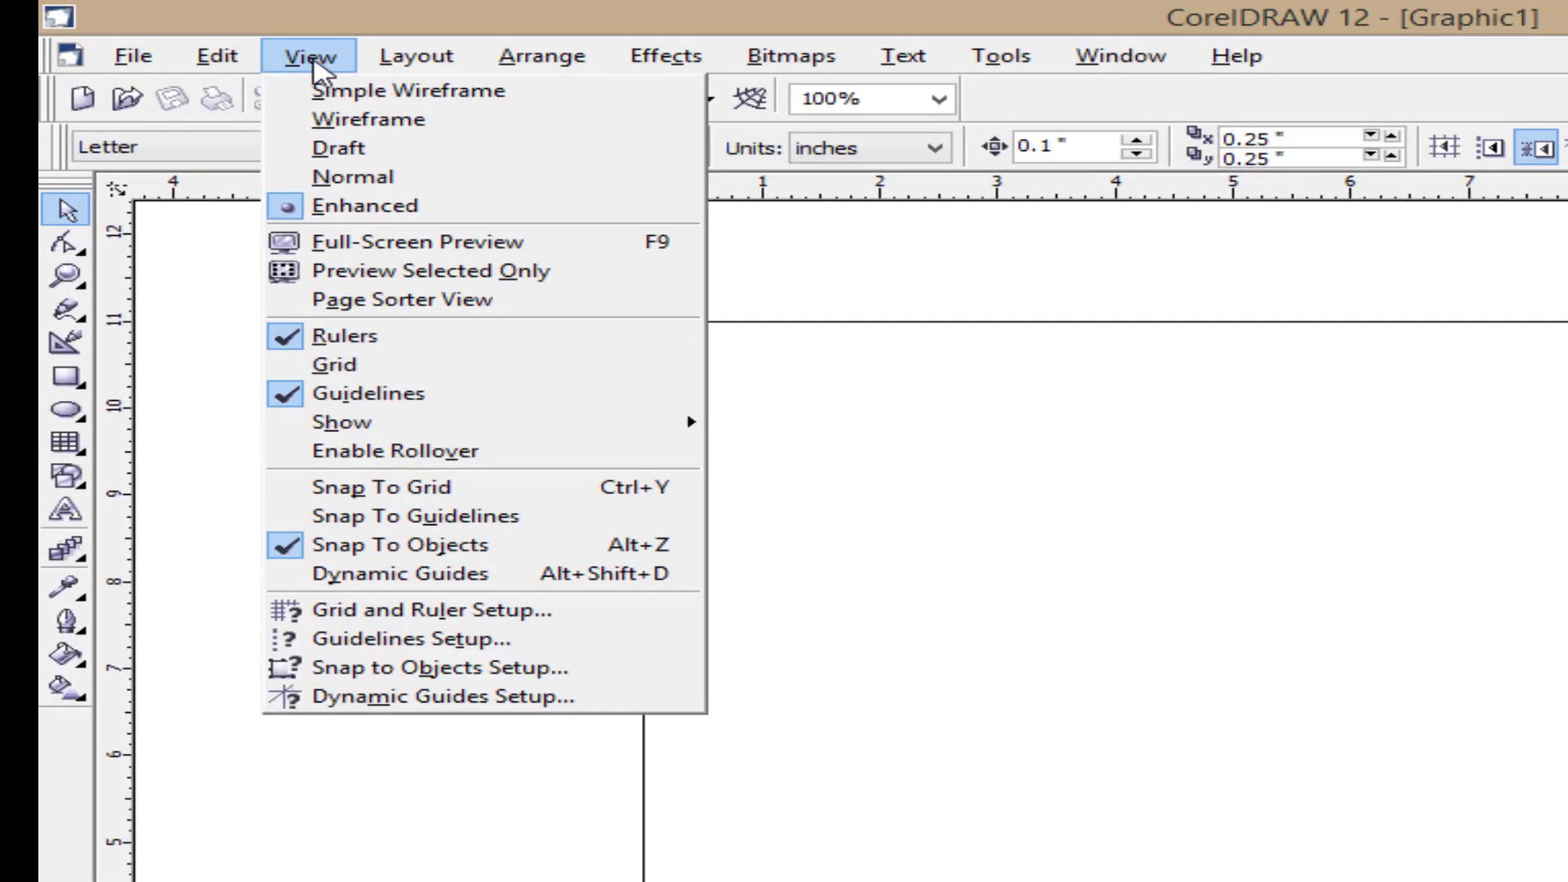
mouse_move(412, 424)
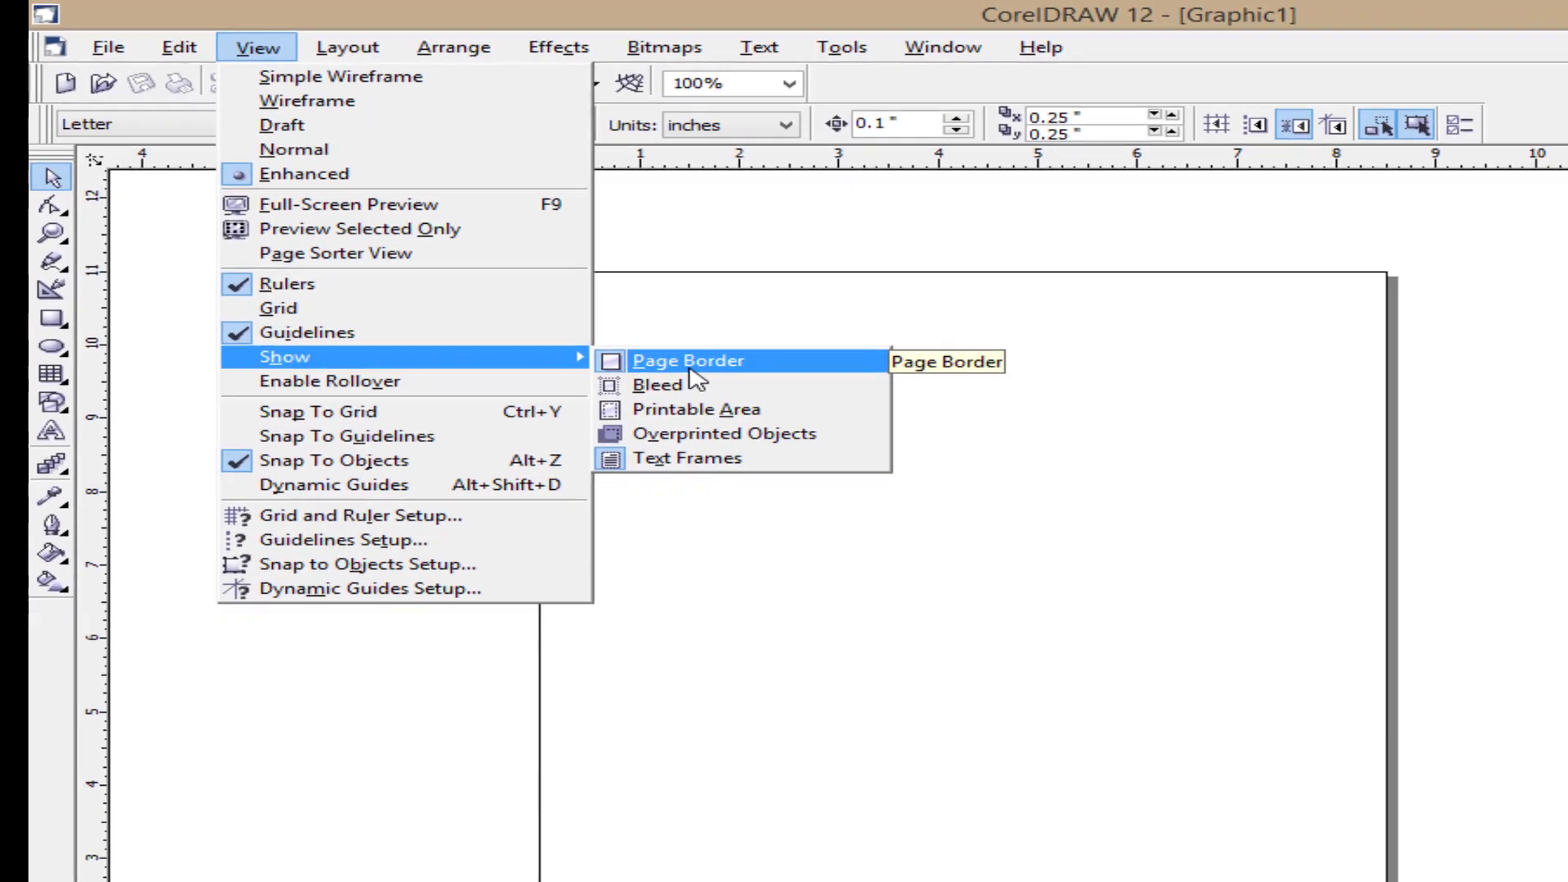
click(817, 428)
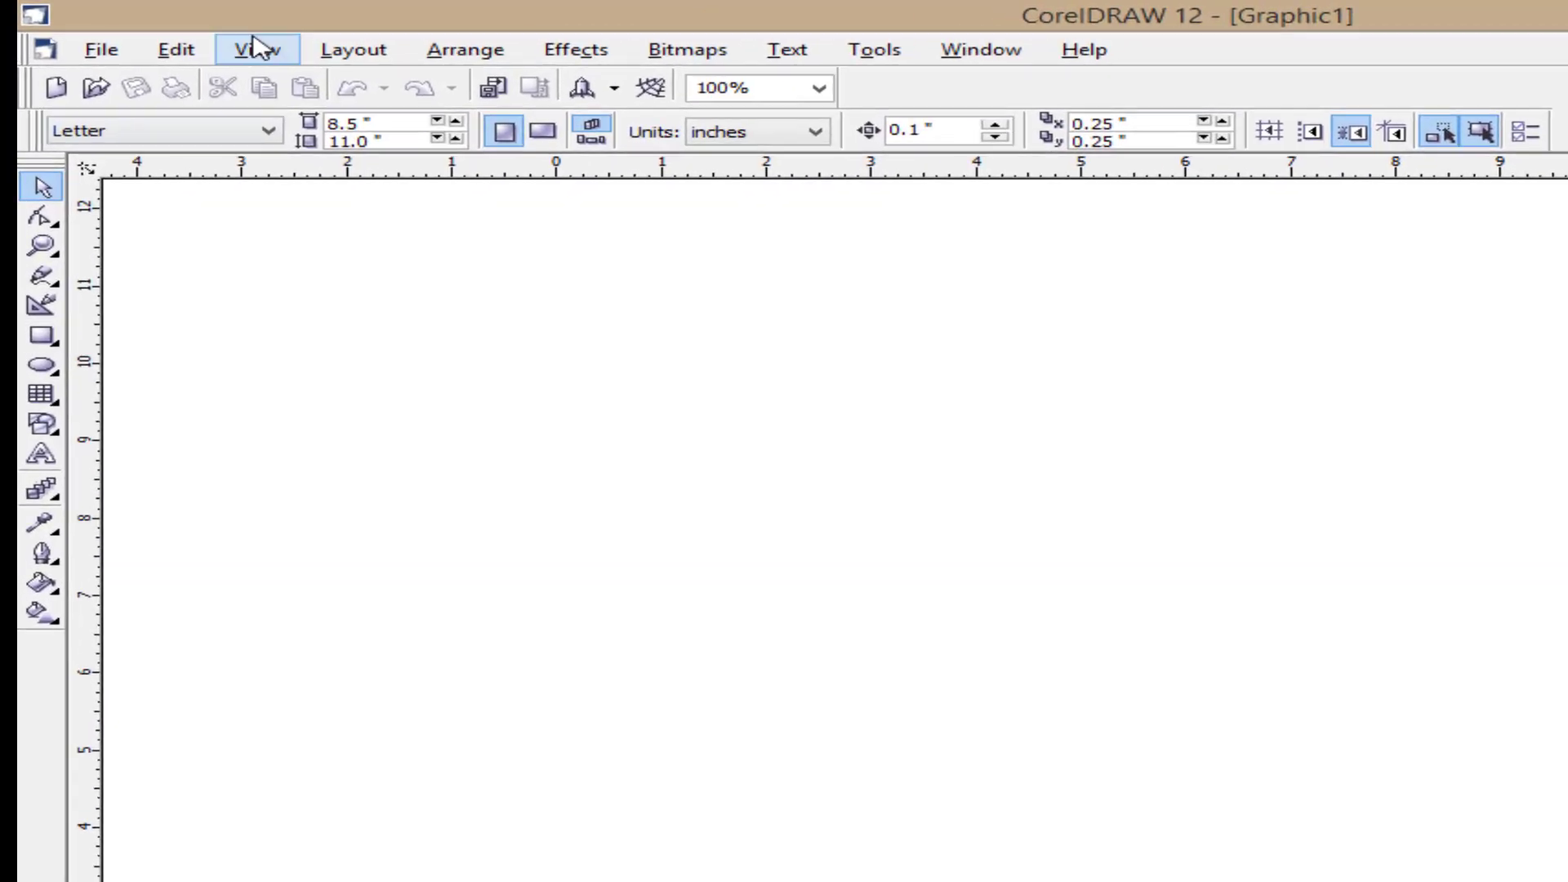
Step: Show the page border again around the blank page
click(258, 50)
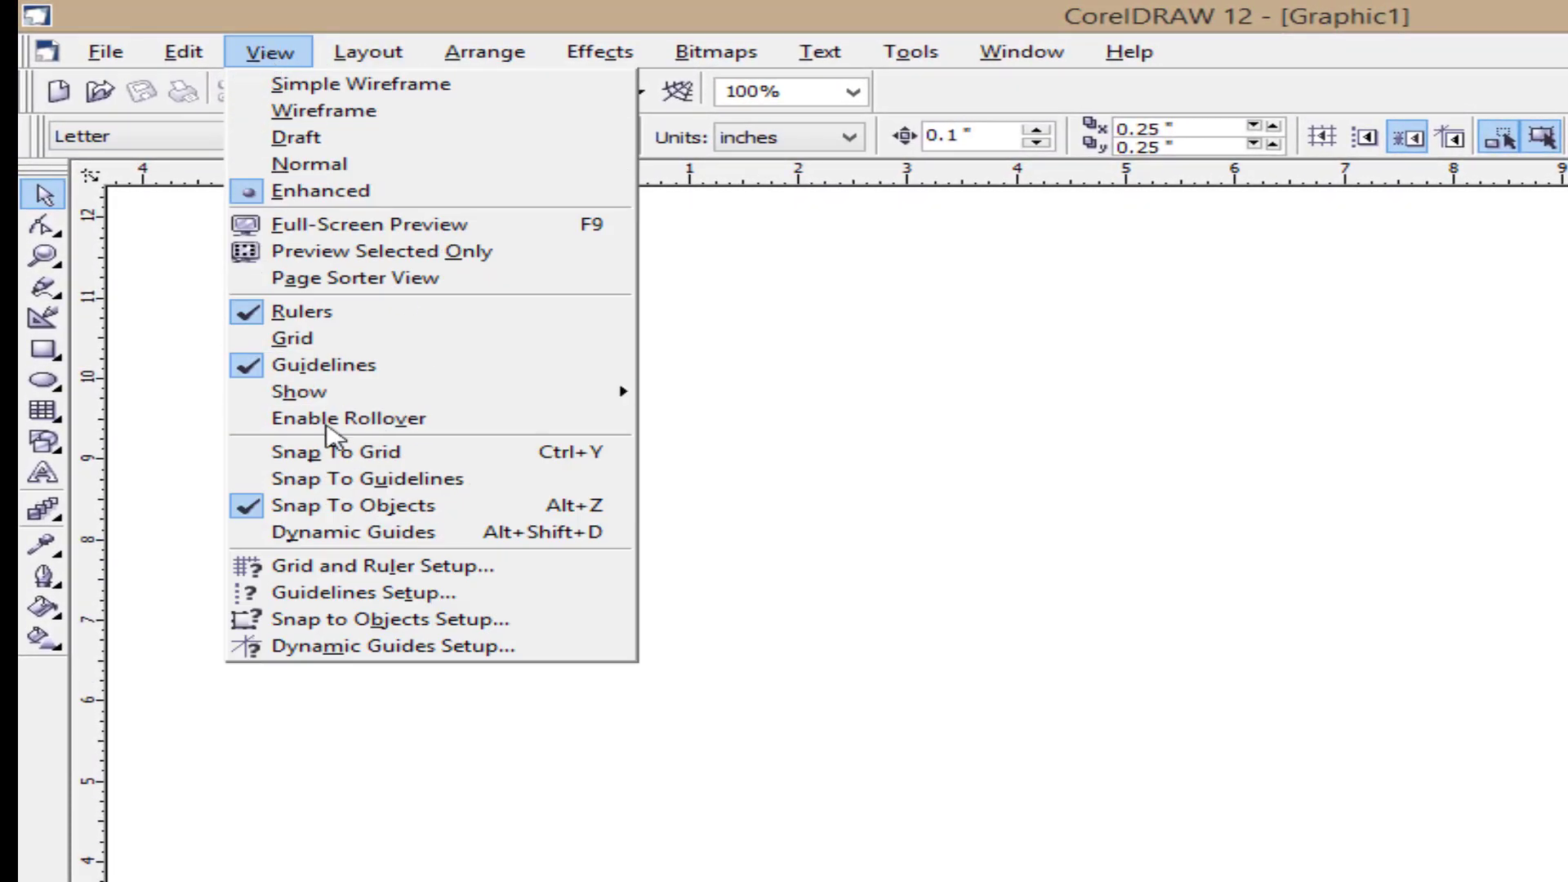
mouse_move(331, 409)
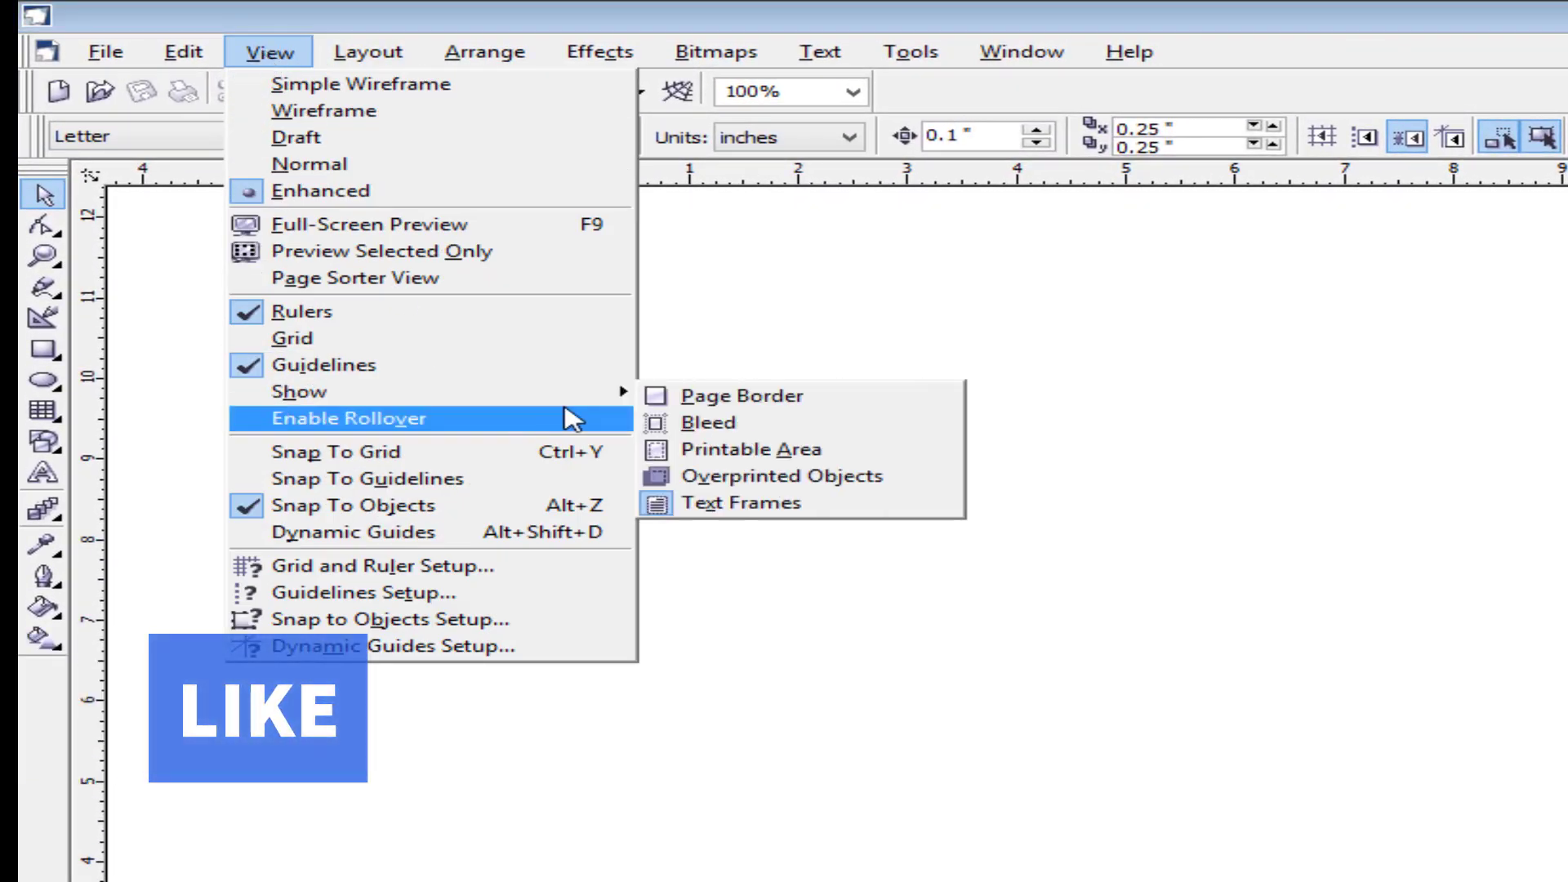
click(753, 403)
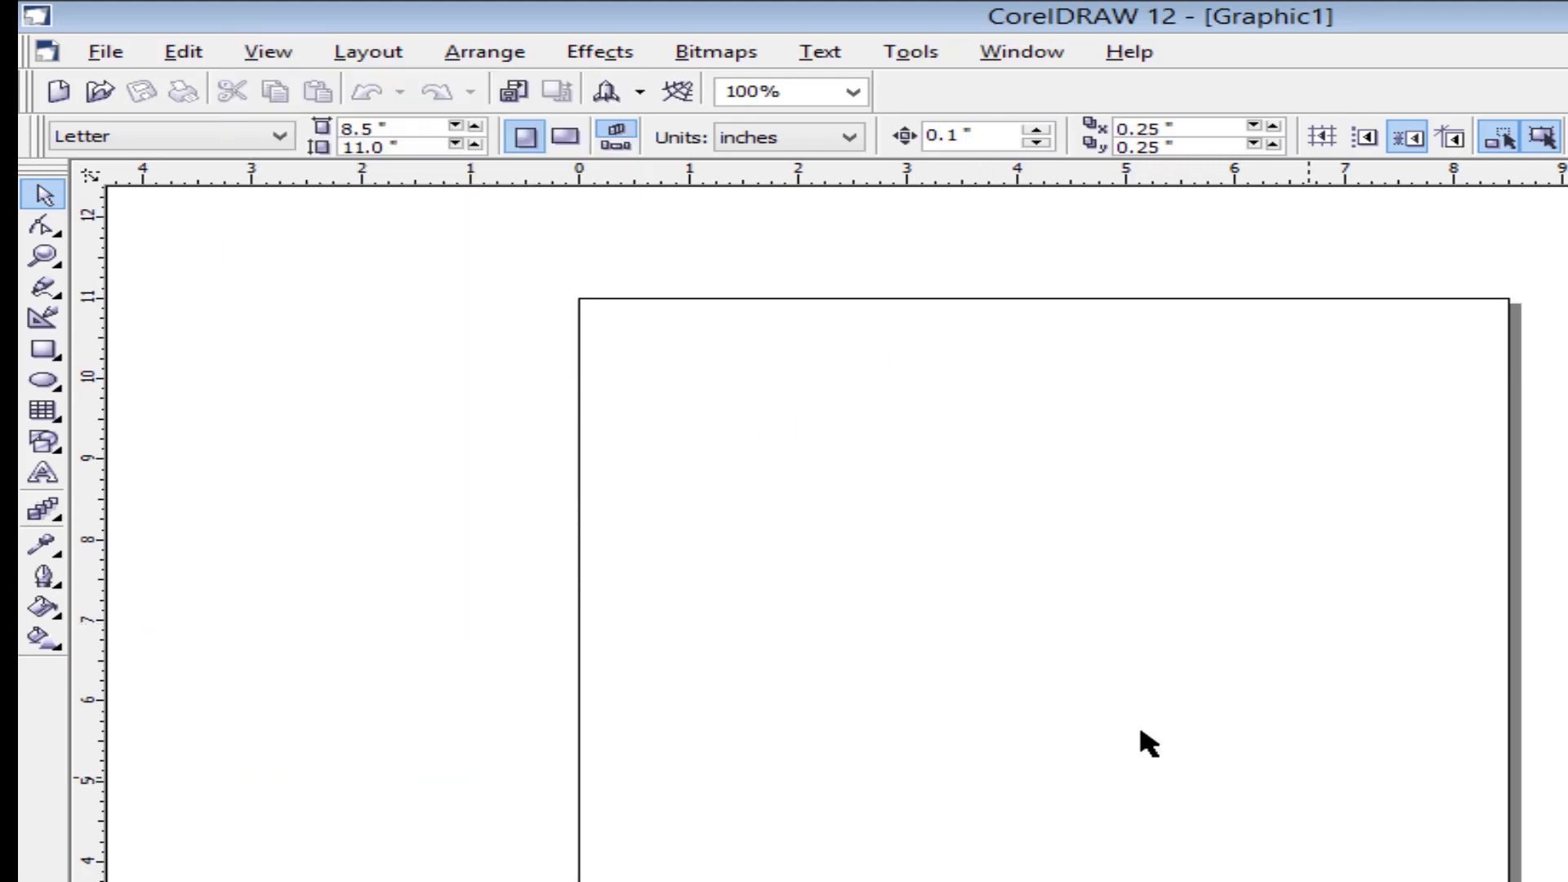
Step: Turn off the page border display so the drawing area has no page outline
click(267, 52)
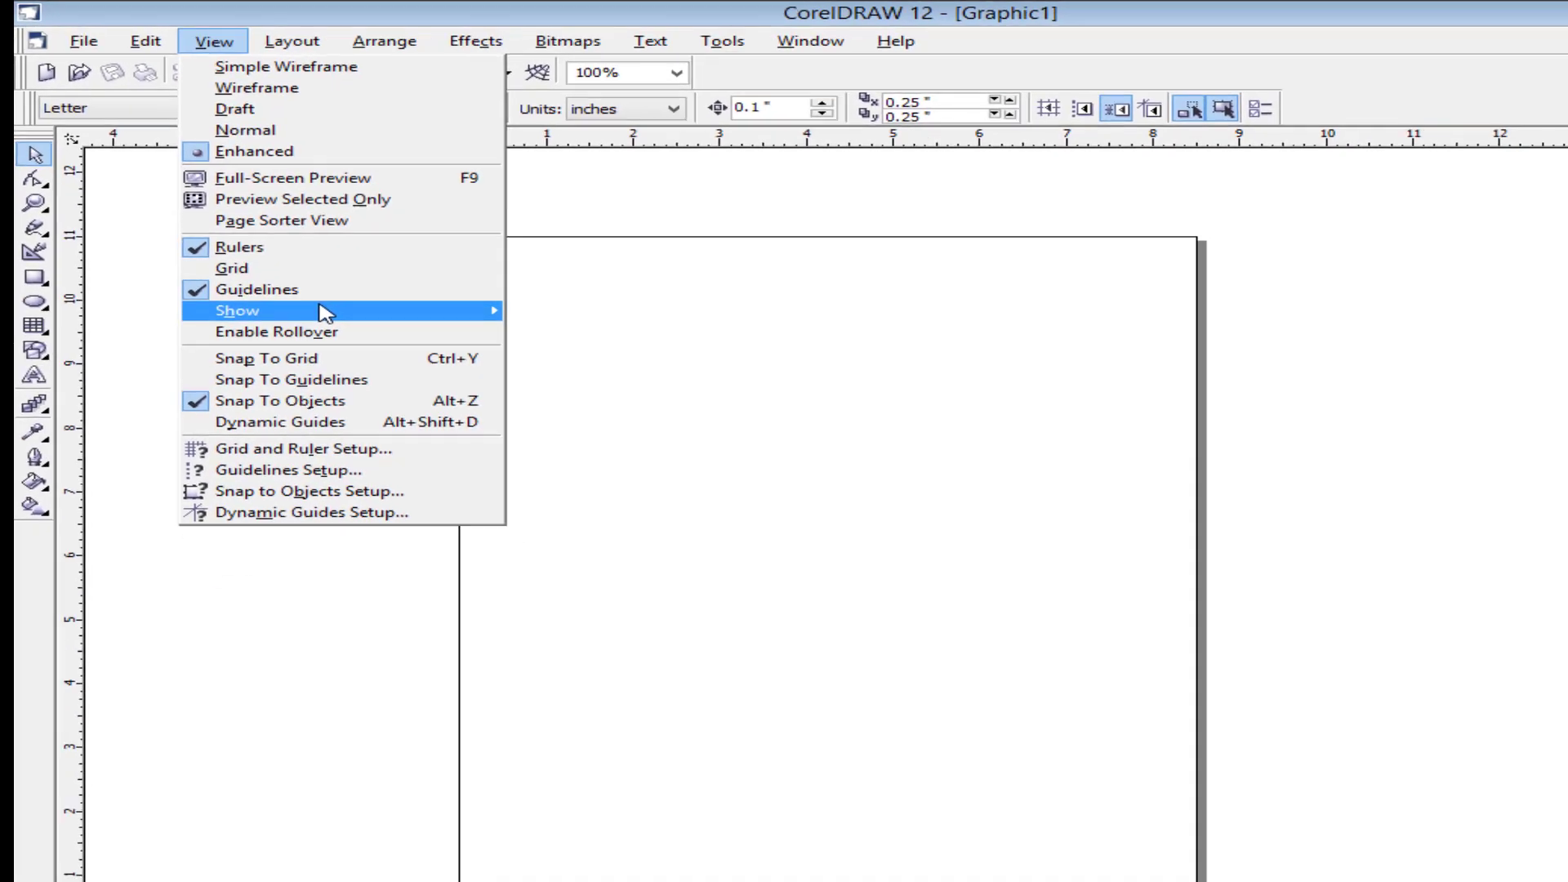
mouse_move(325, 313)
click(623, 318)
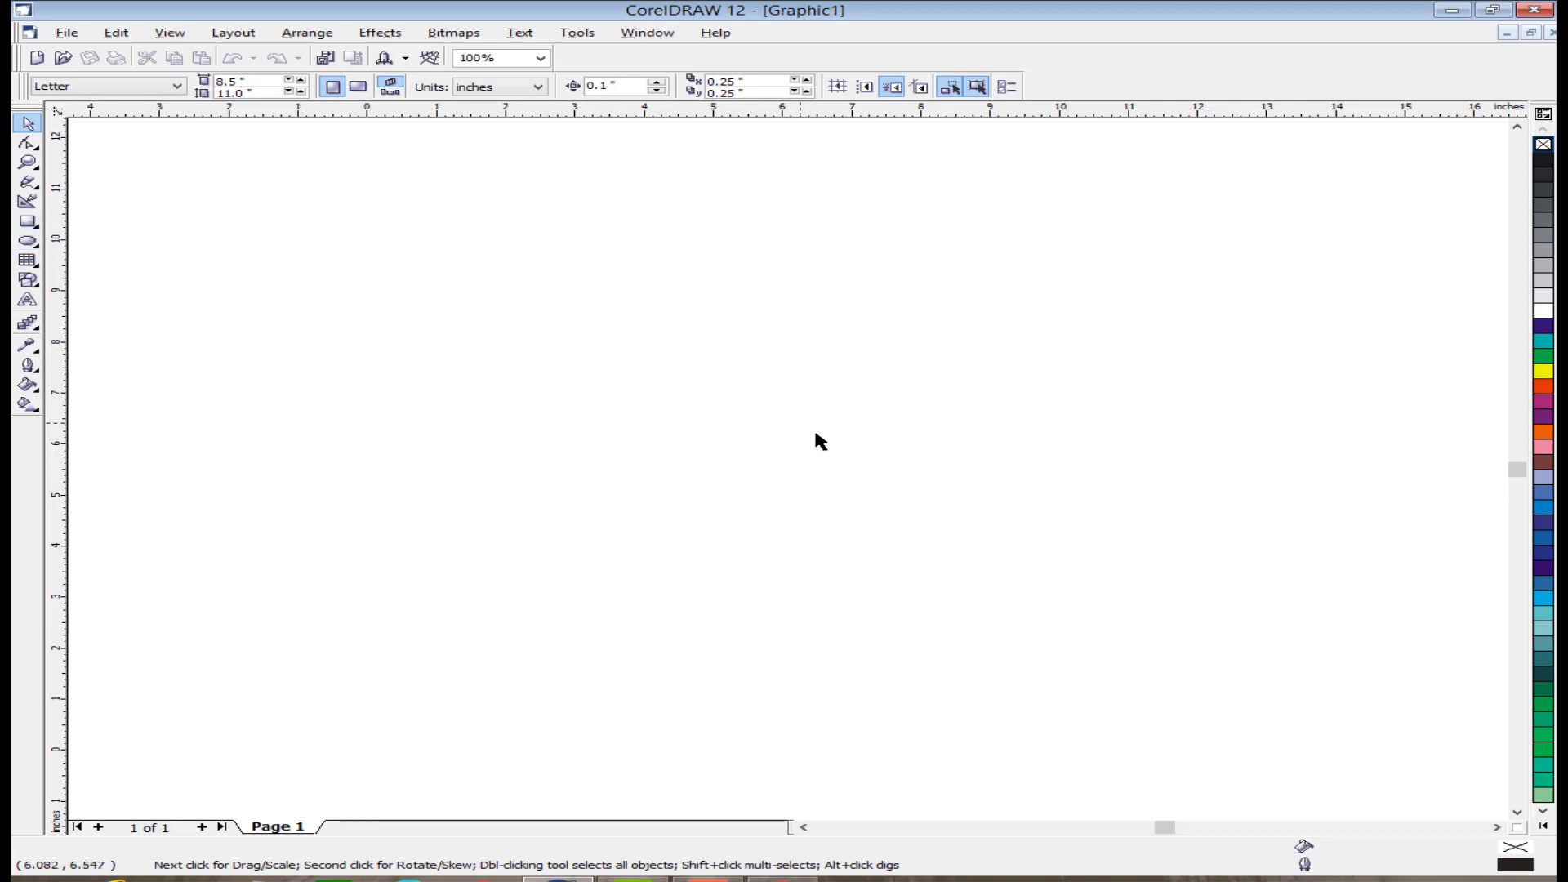
Step: Add the artistic text "Ibm" near the middle of the drawing area and enlarge it to about 312 points
click(29, 302)
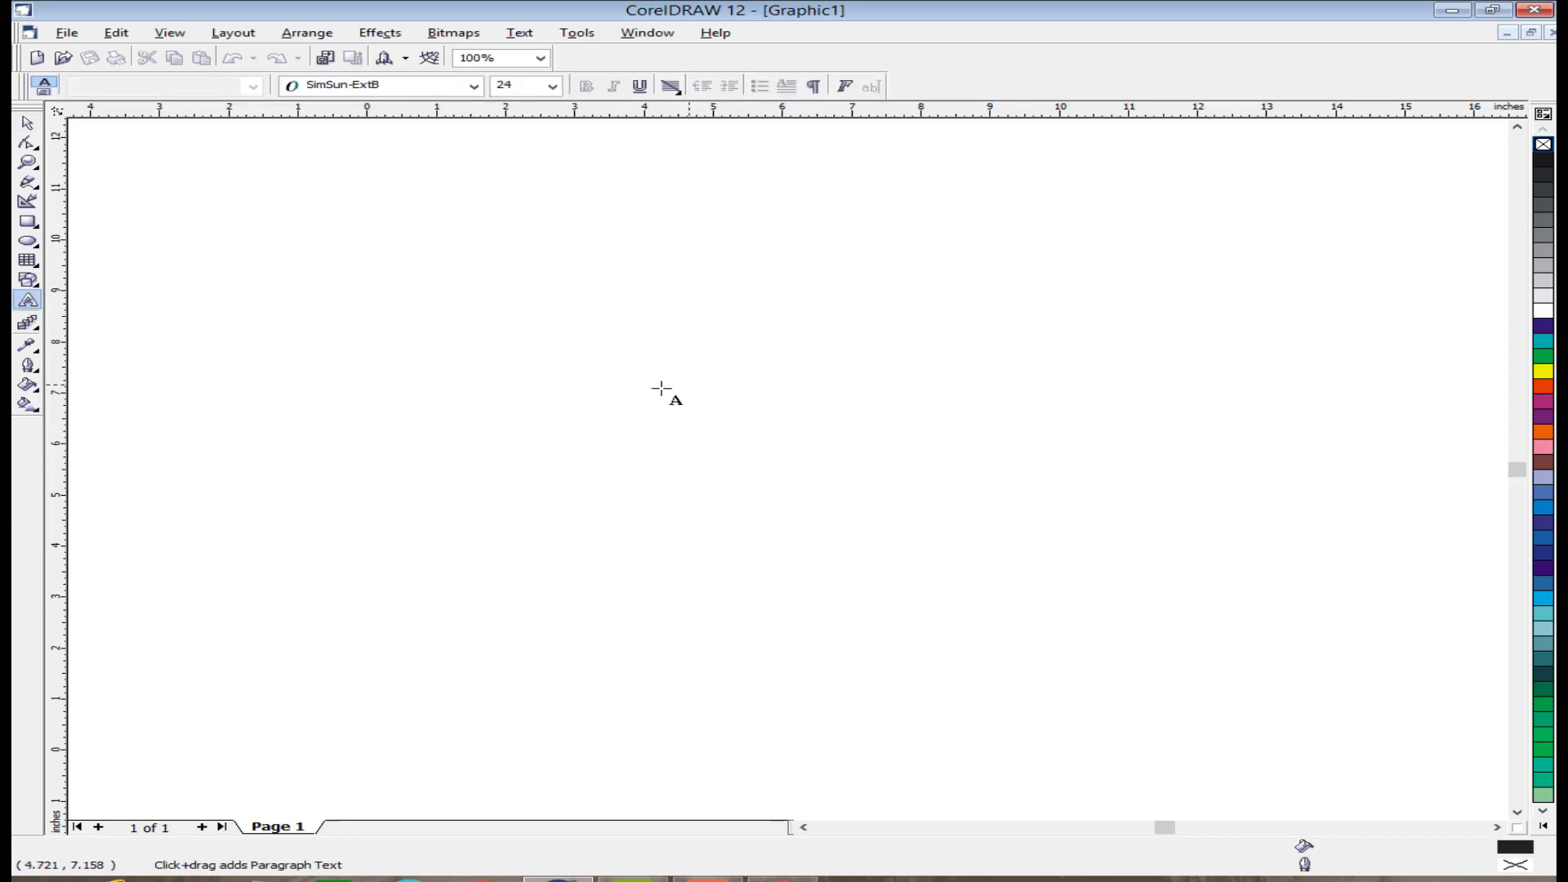
click(583, 378)
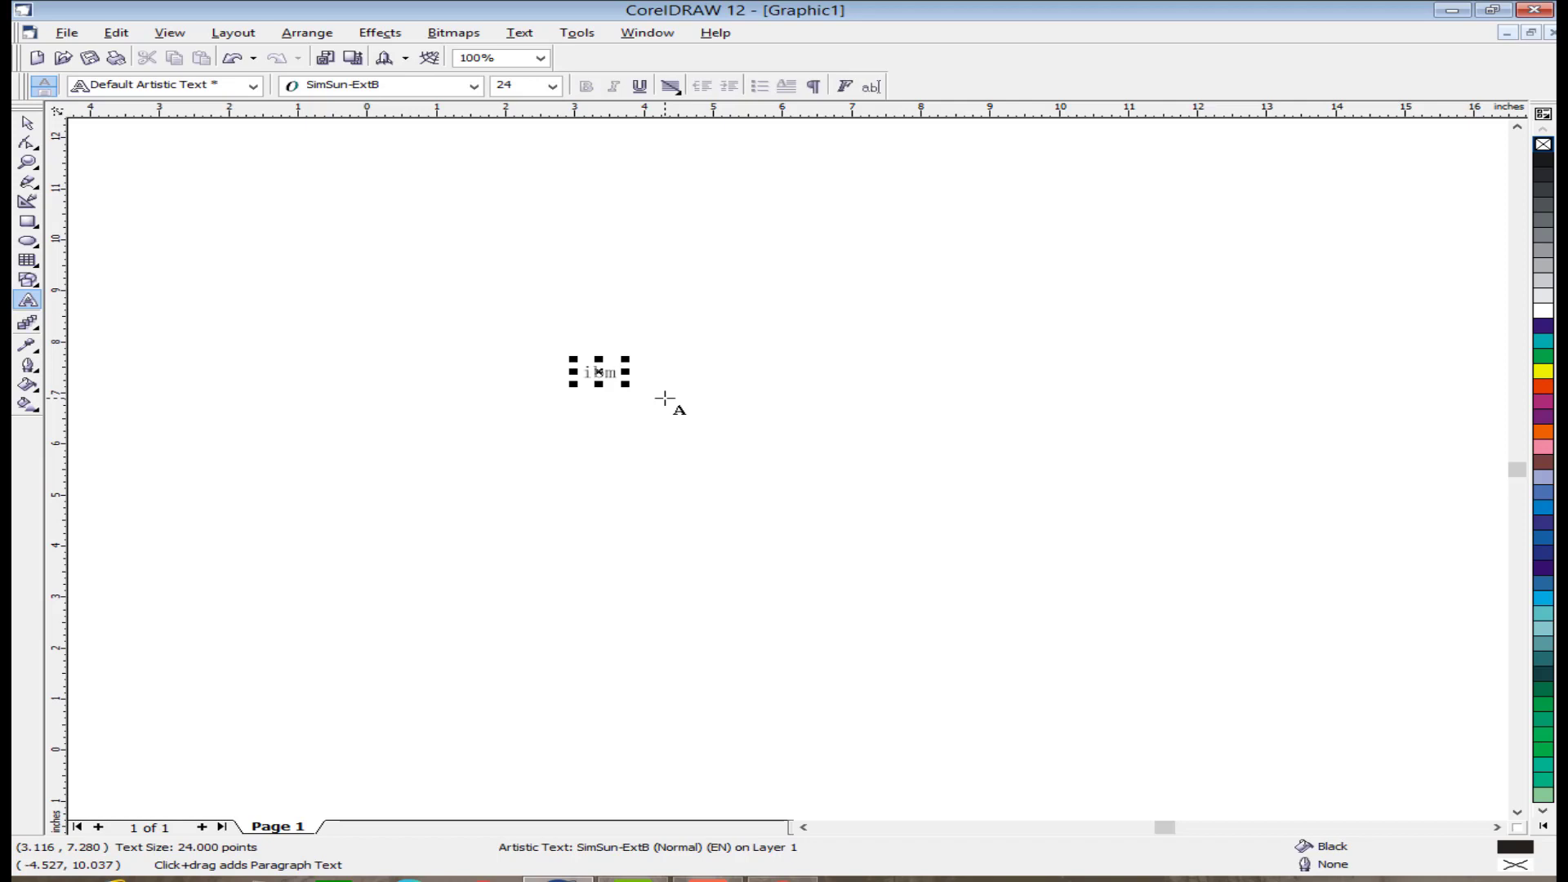
click(27, 123)
drag(625, 384, 1053, 536)
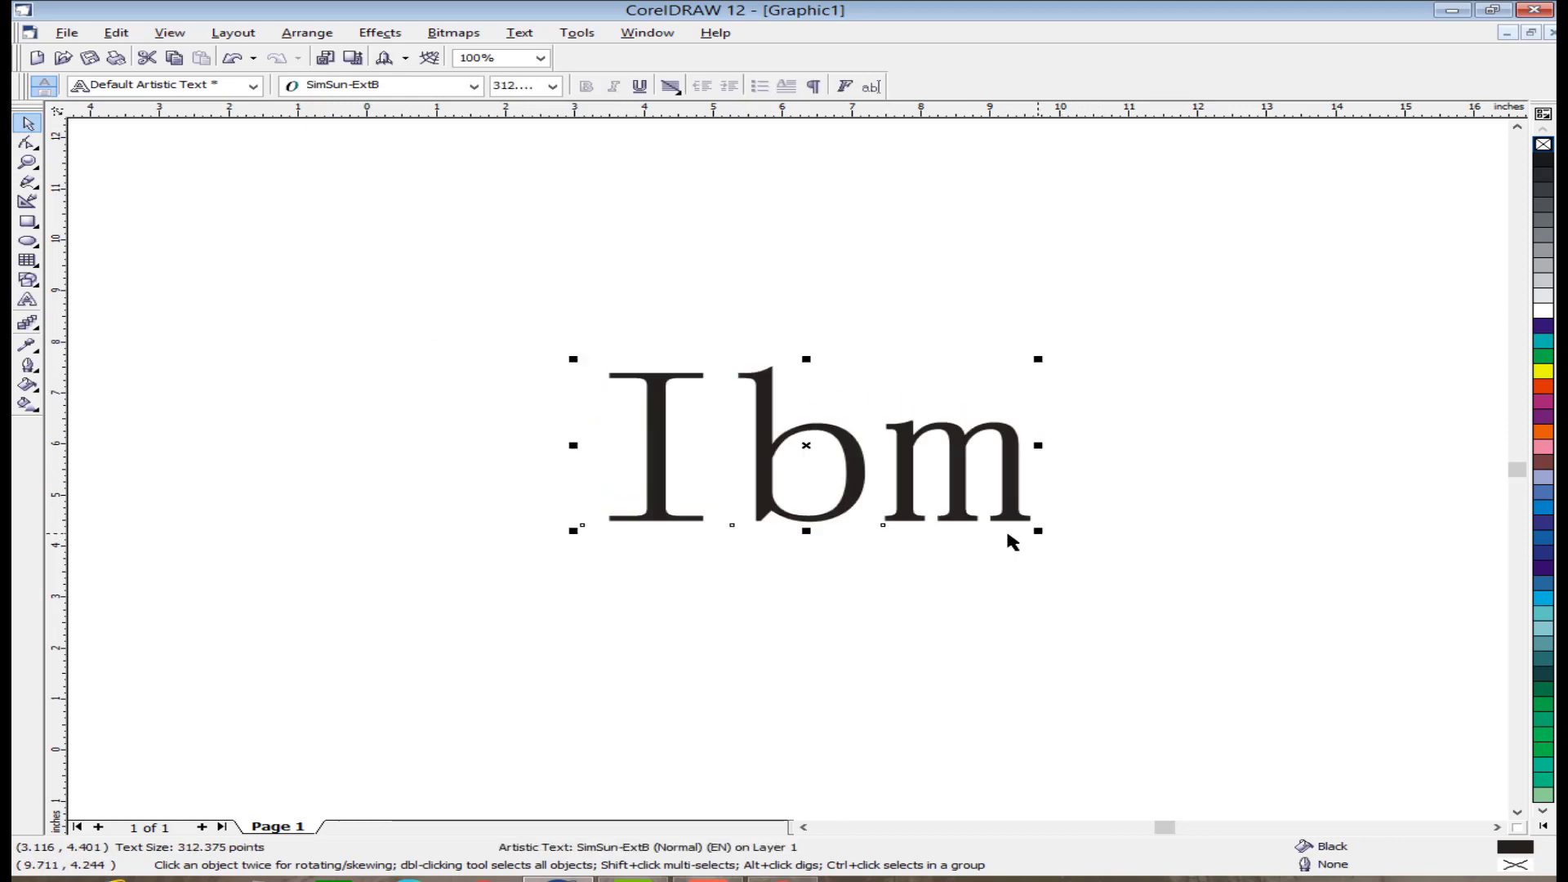
drag(840, 477, 752, 439)
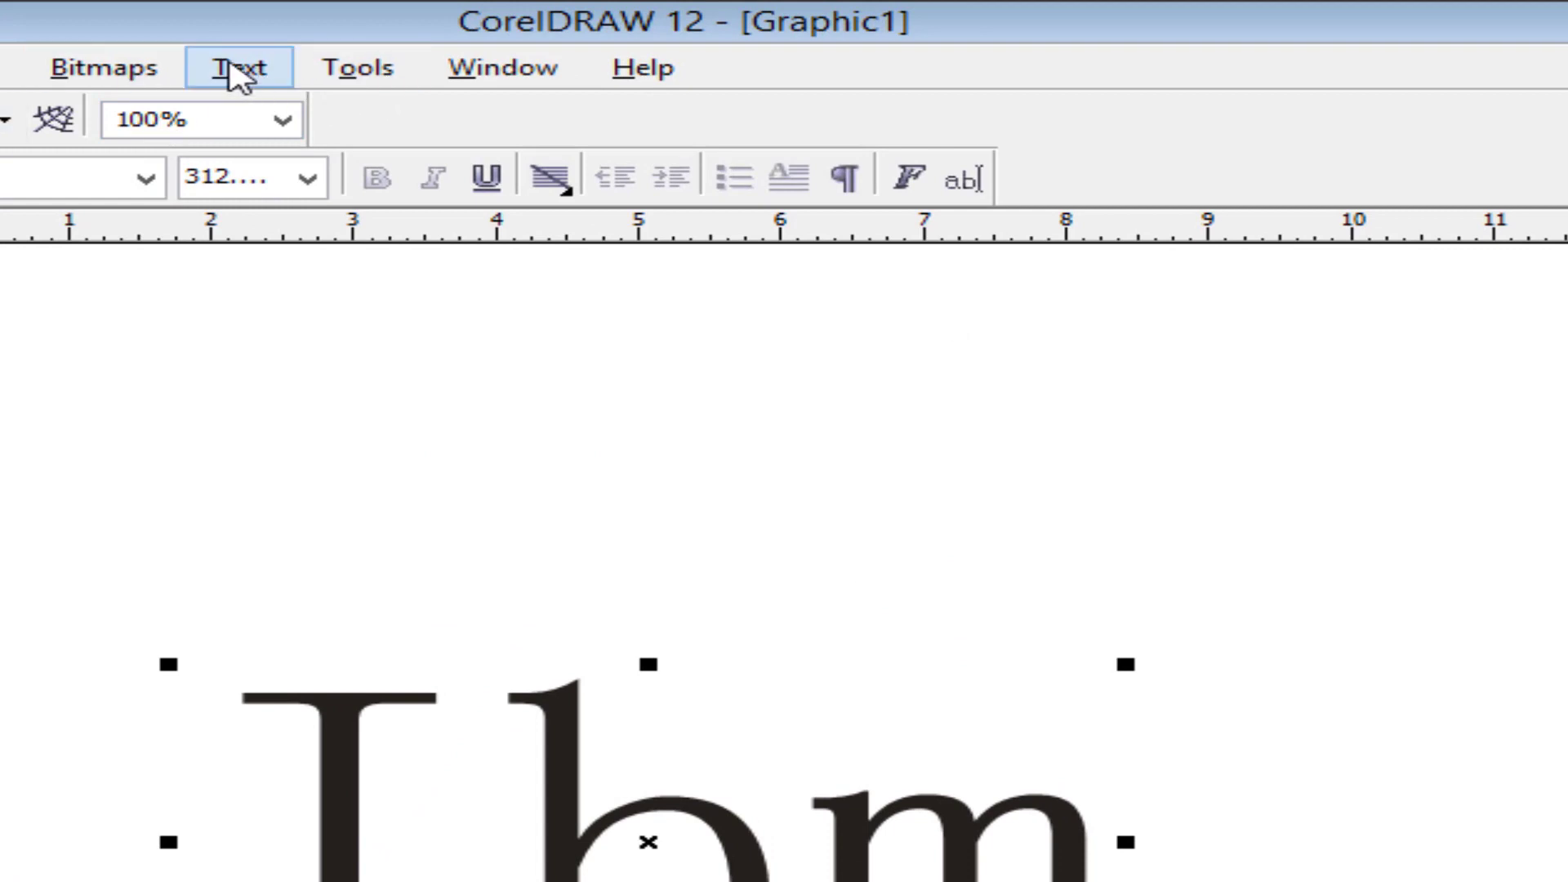
Step: Change the case of the Ibm text to UPPERCASE
click(241, 68)
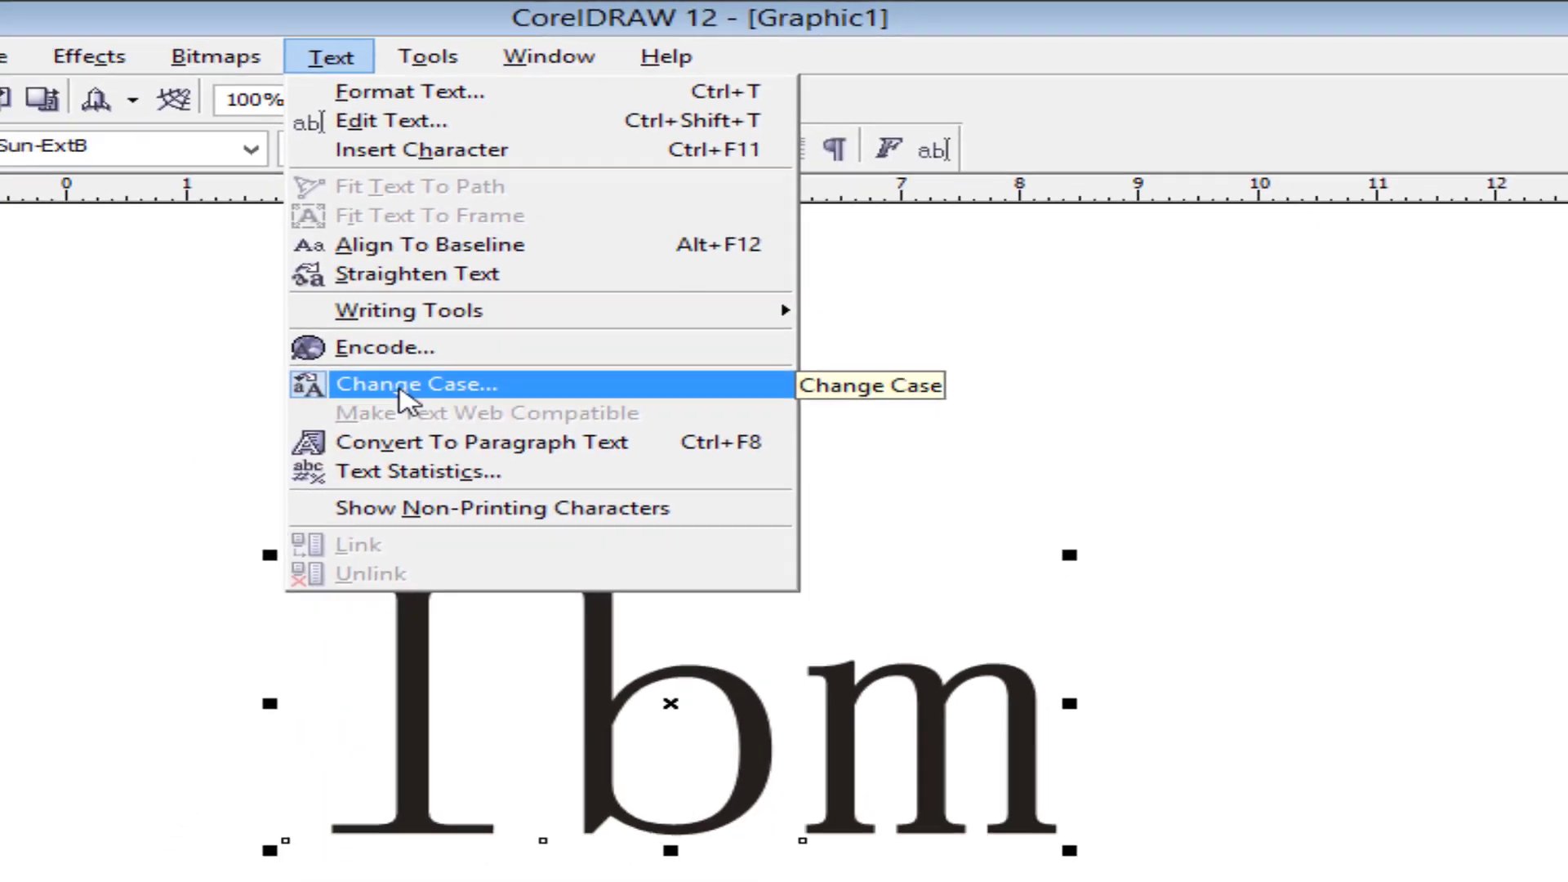
click(400, 386)
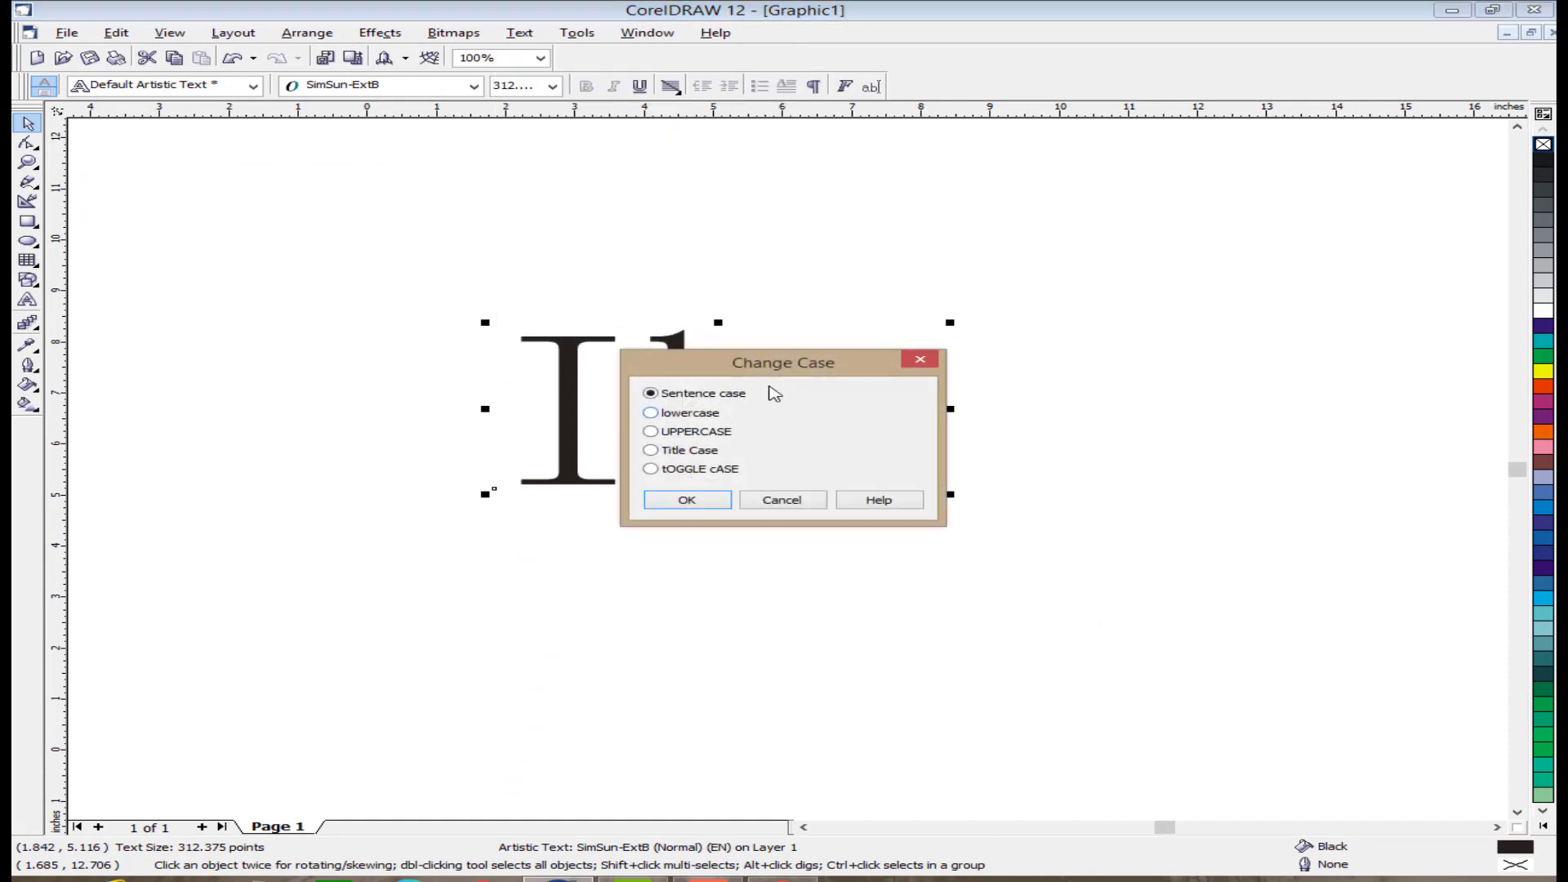
drag(789, 365, 1019, 211)
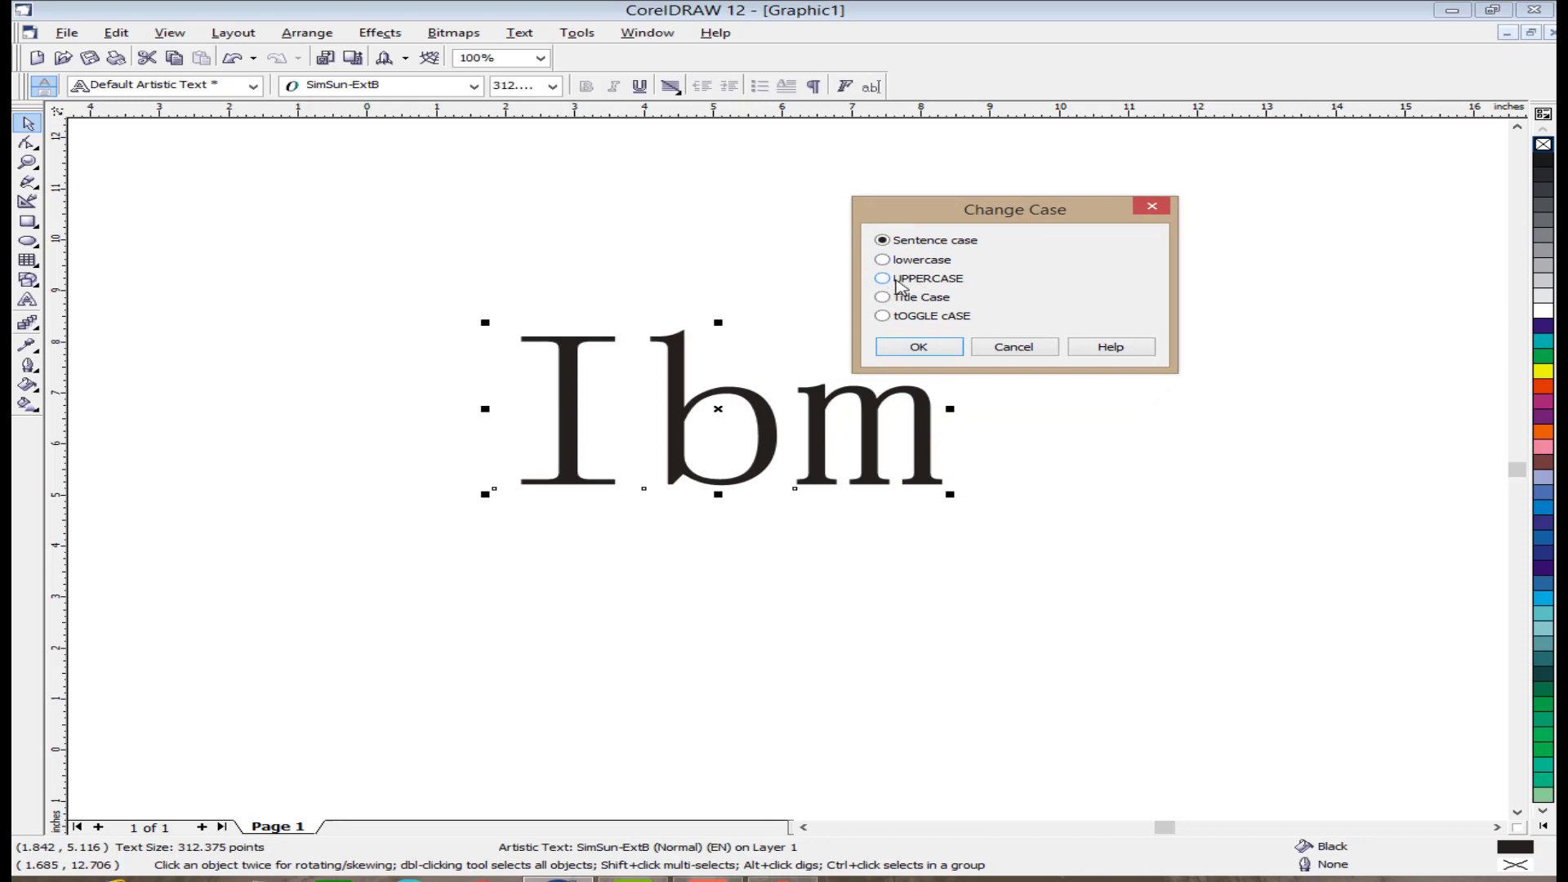
click(898, 280)
click(919, 347)
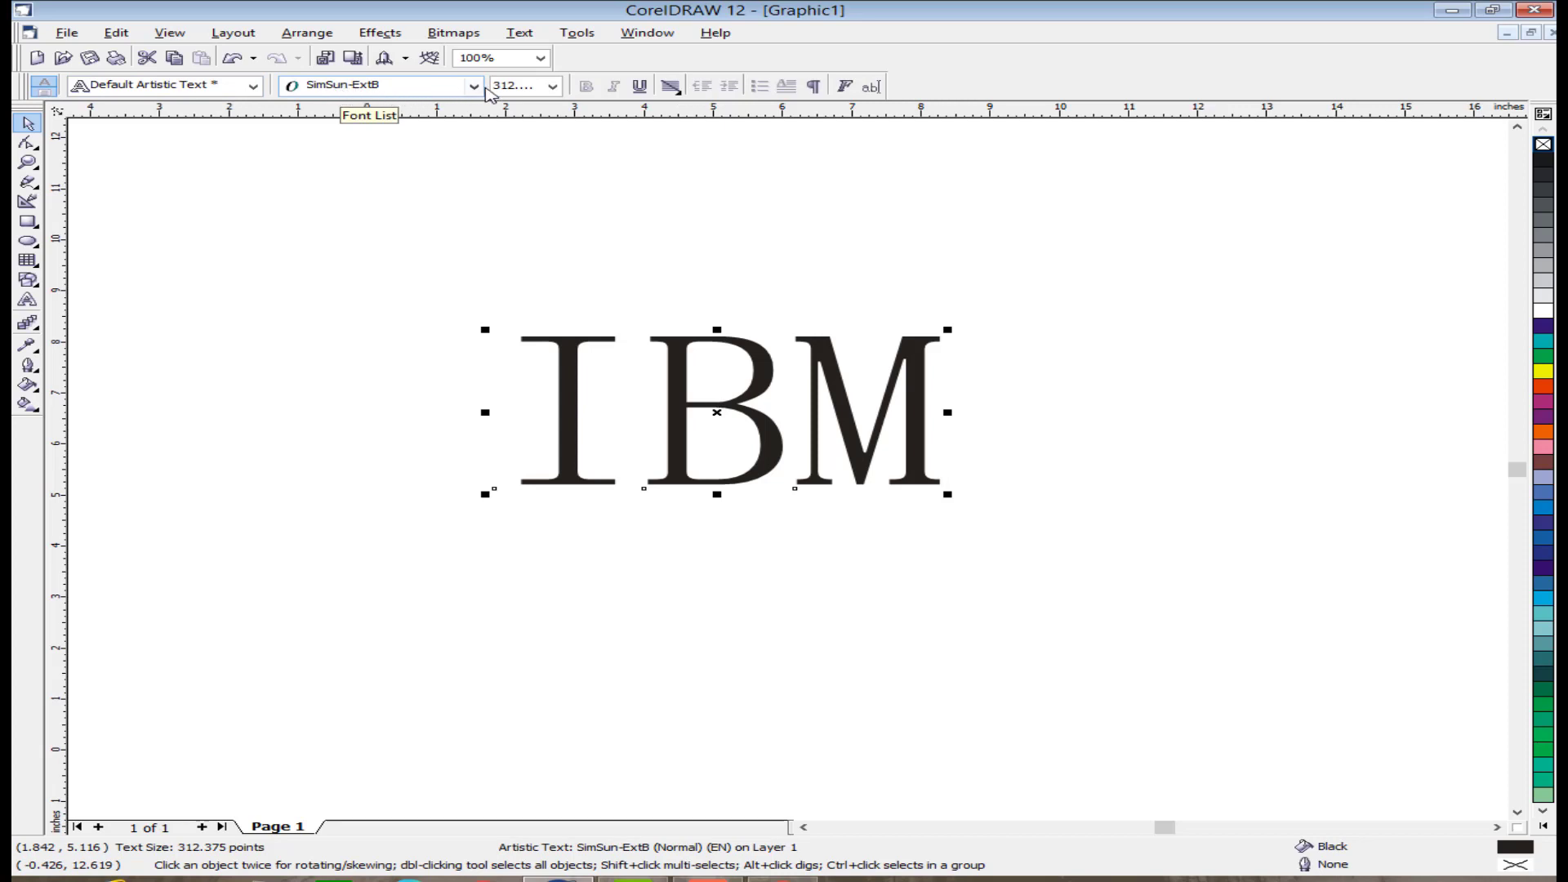
click(474, 85)
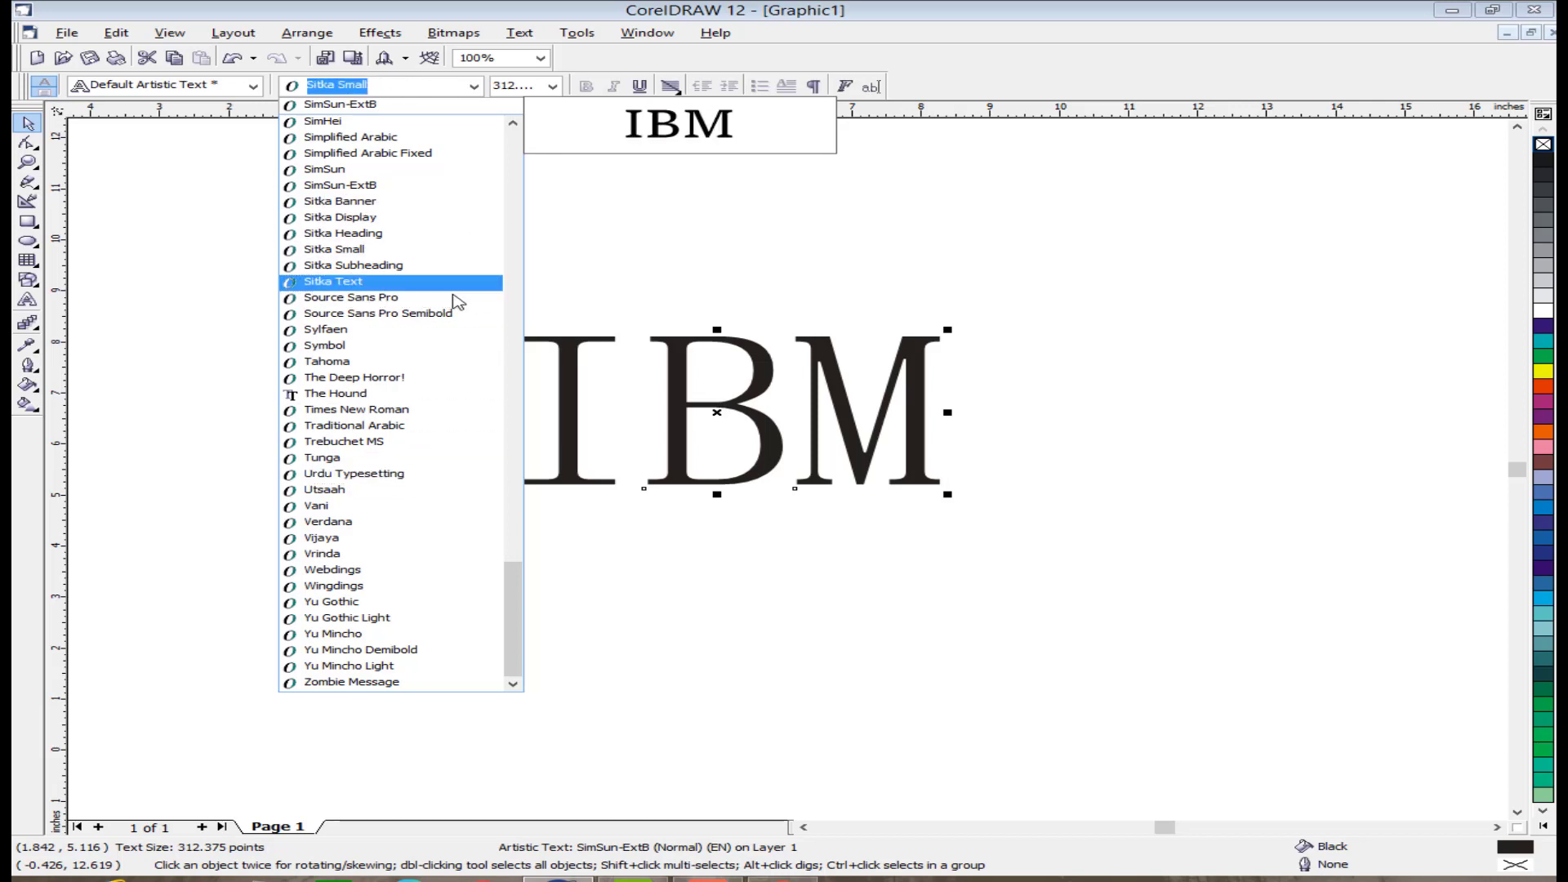
click(774, 257)
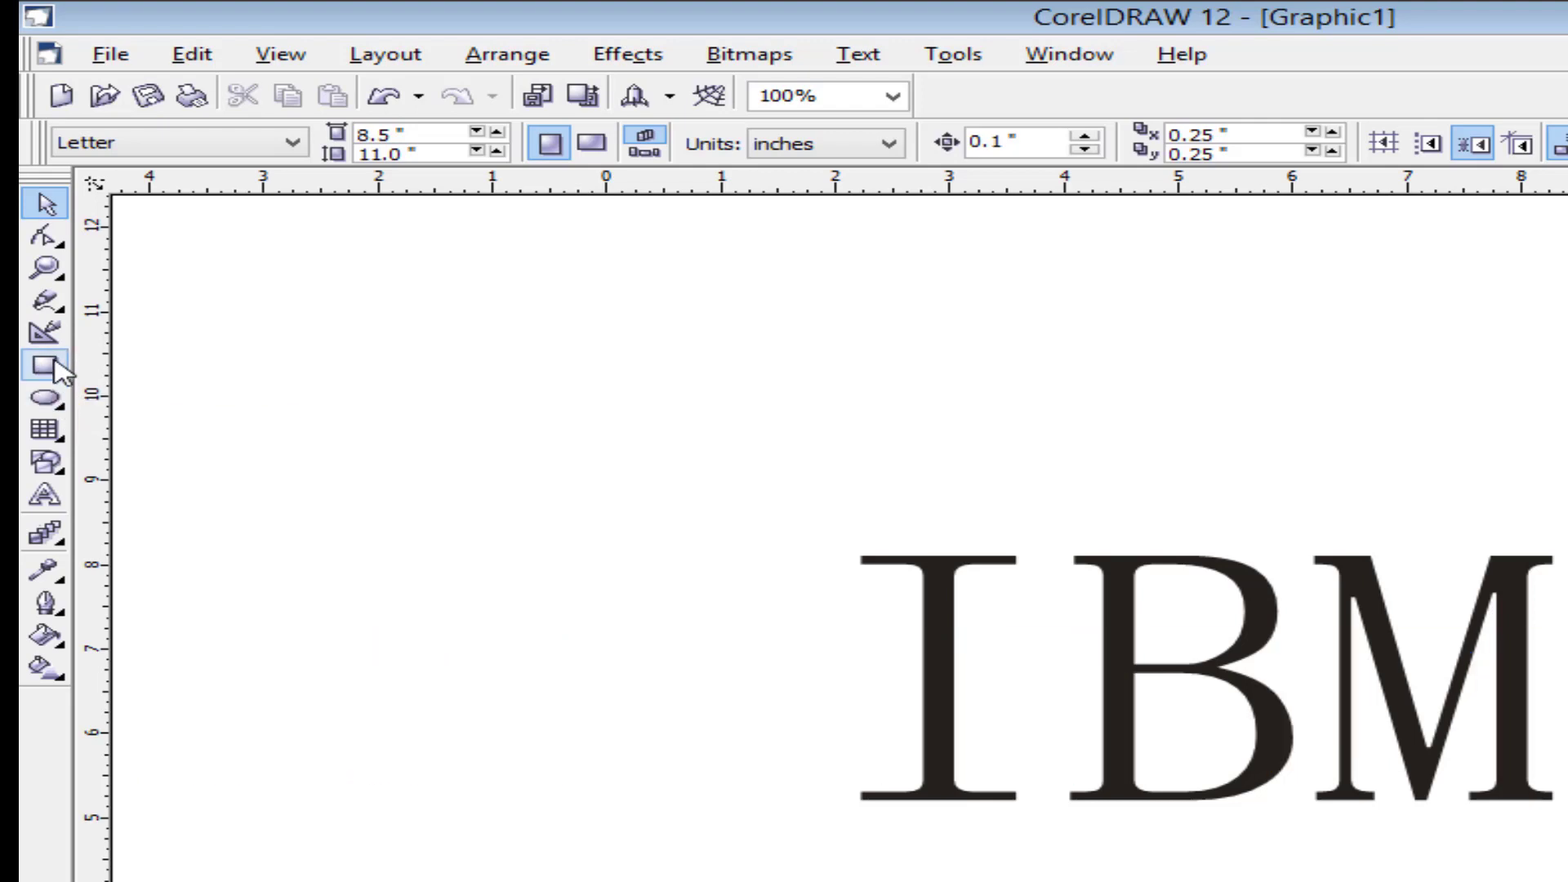
Step: Draw a rectangle about 9.02 by 4.68 inches around the IBM text and shift it slightly to the right
click(55, 362)
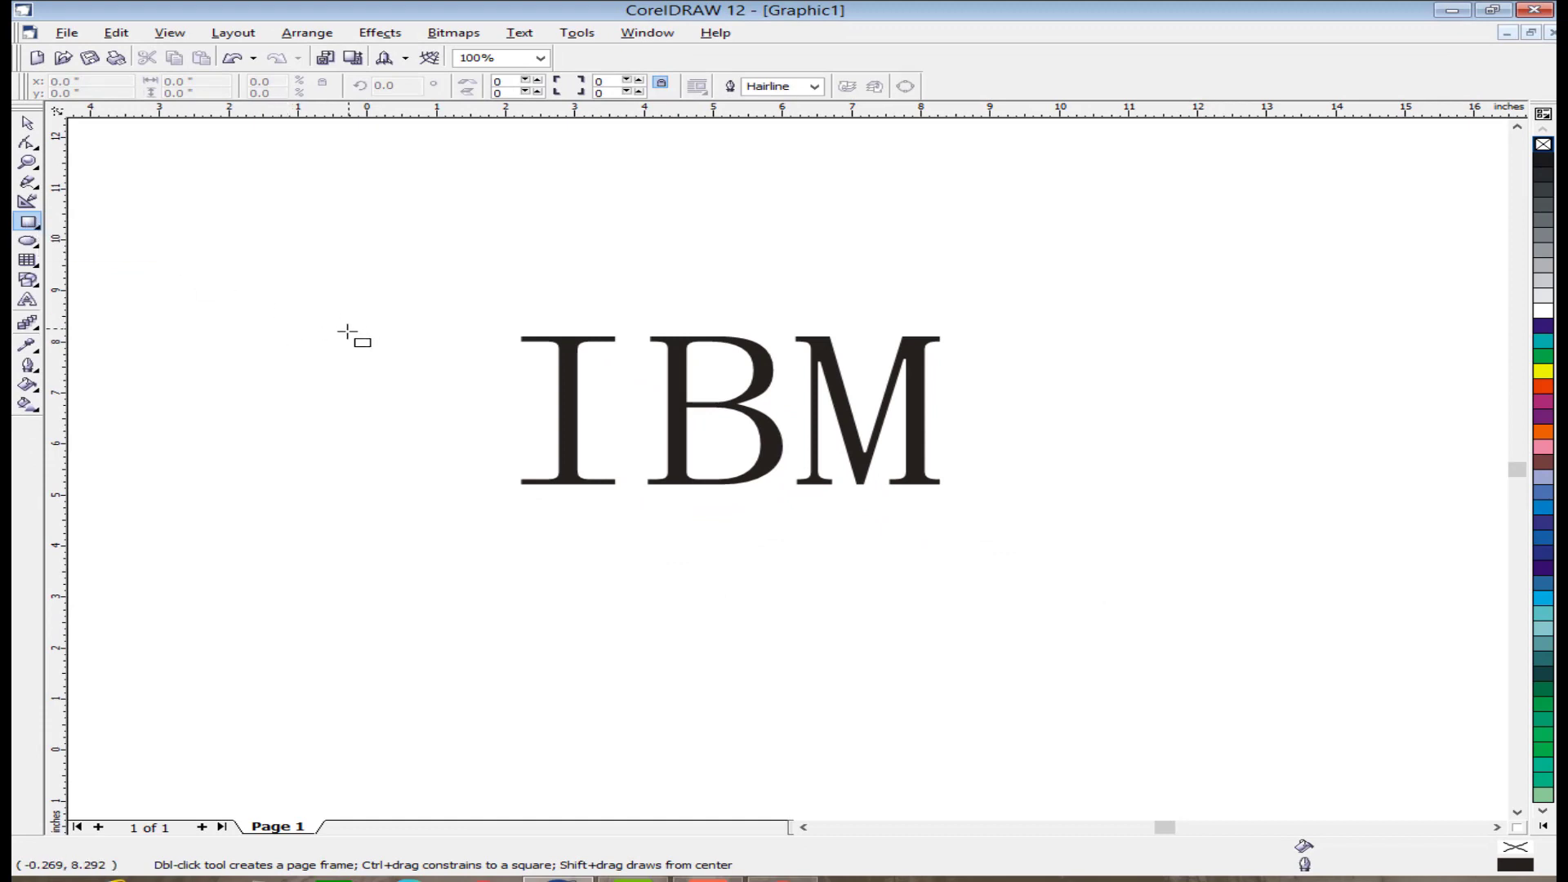
drag(502, 338, 951, 343)
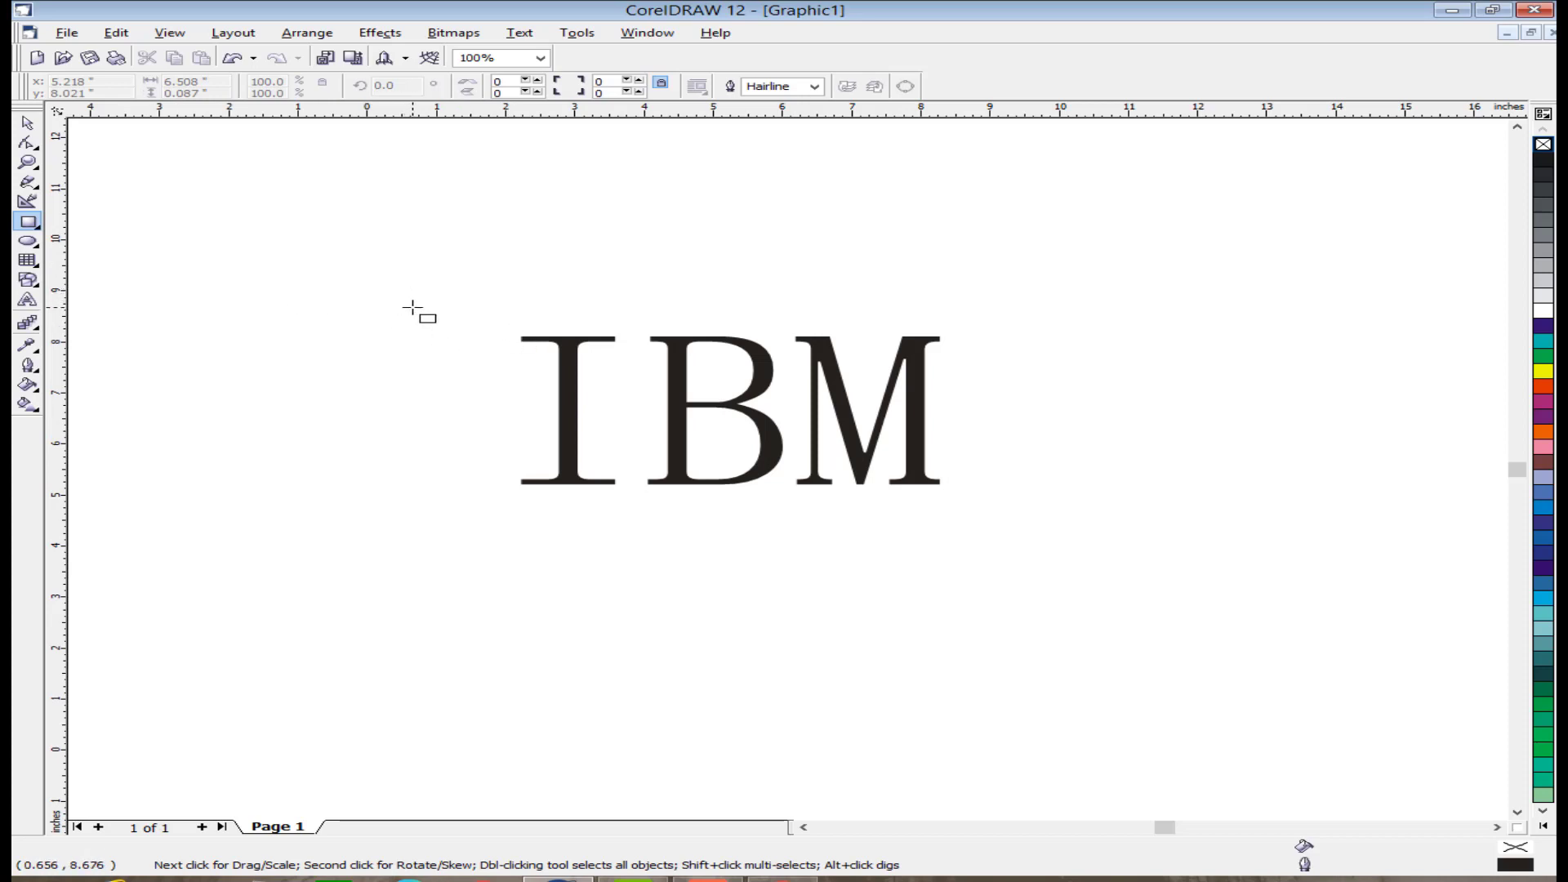
drag(413, 297, 1038, 536)
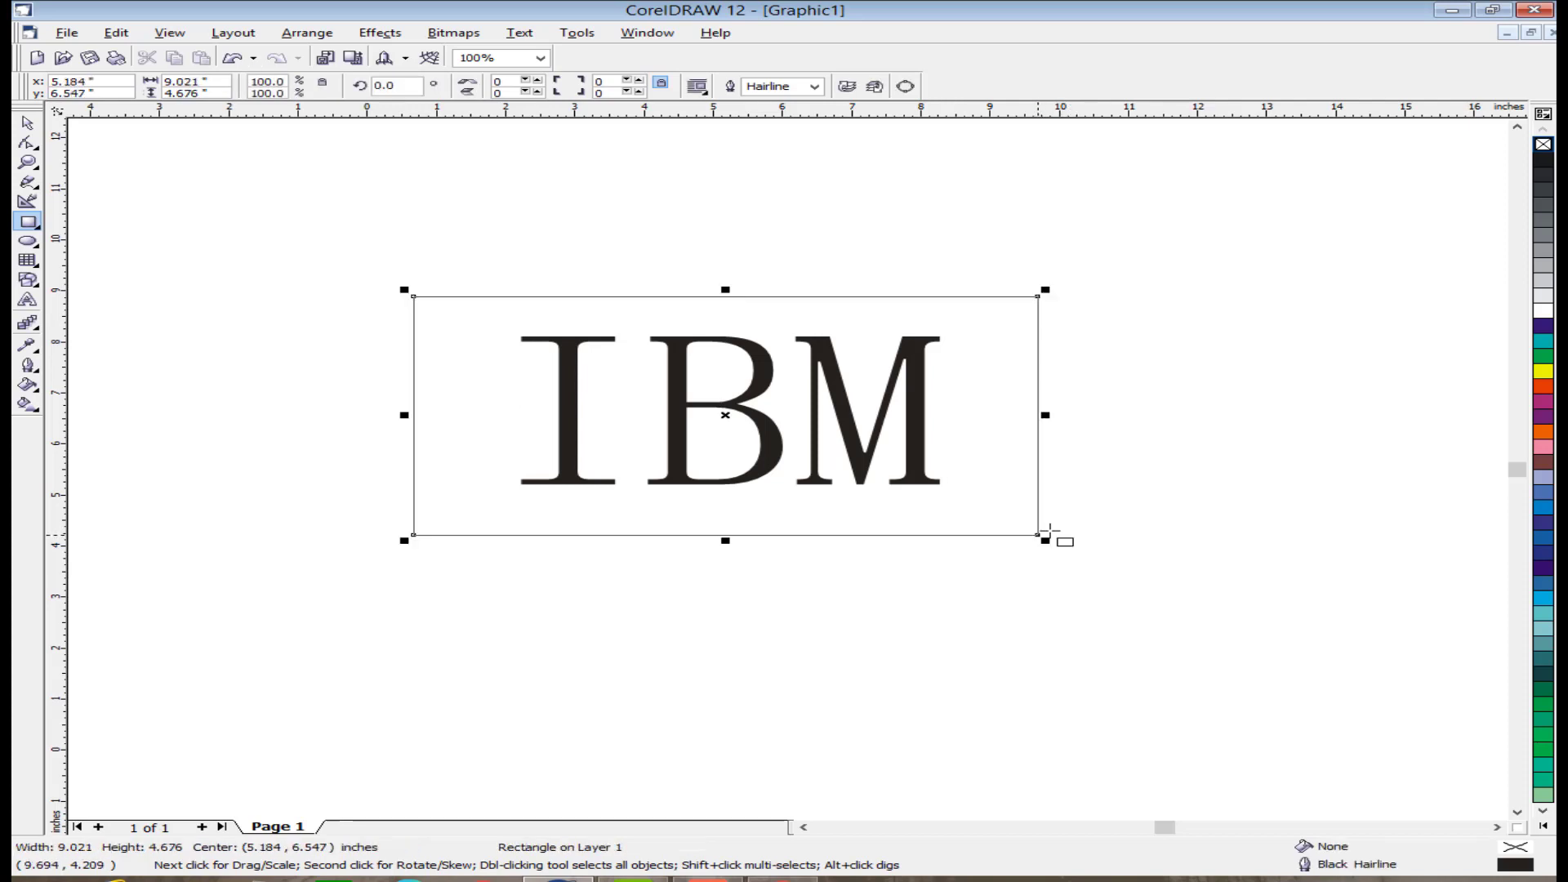
click(28, 125)
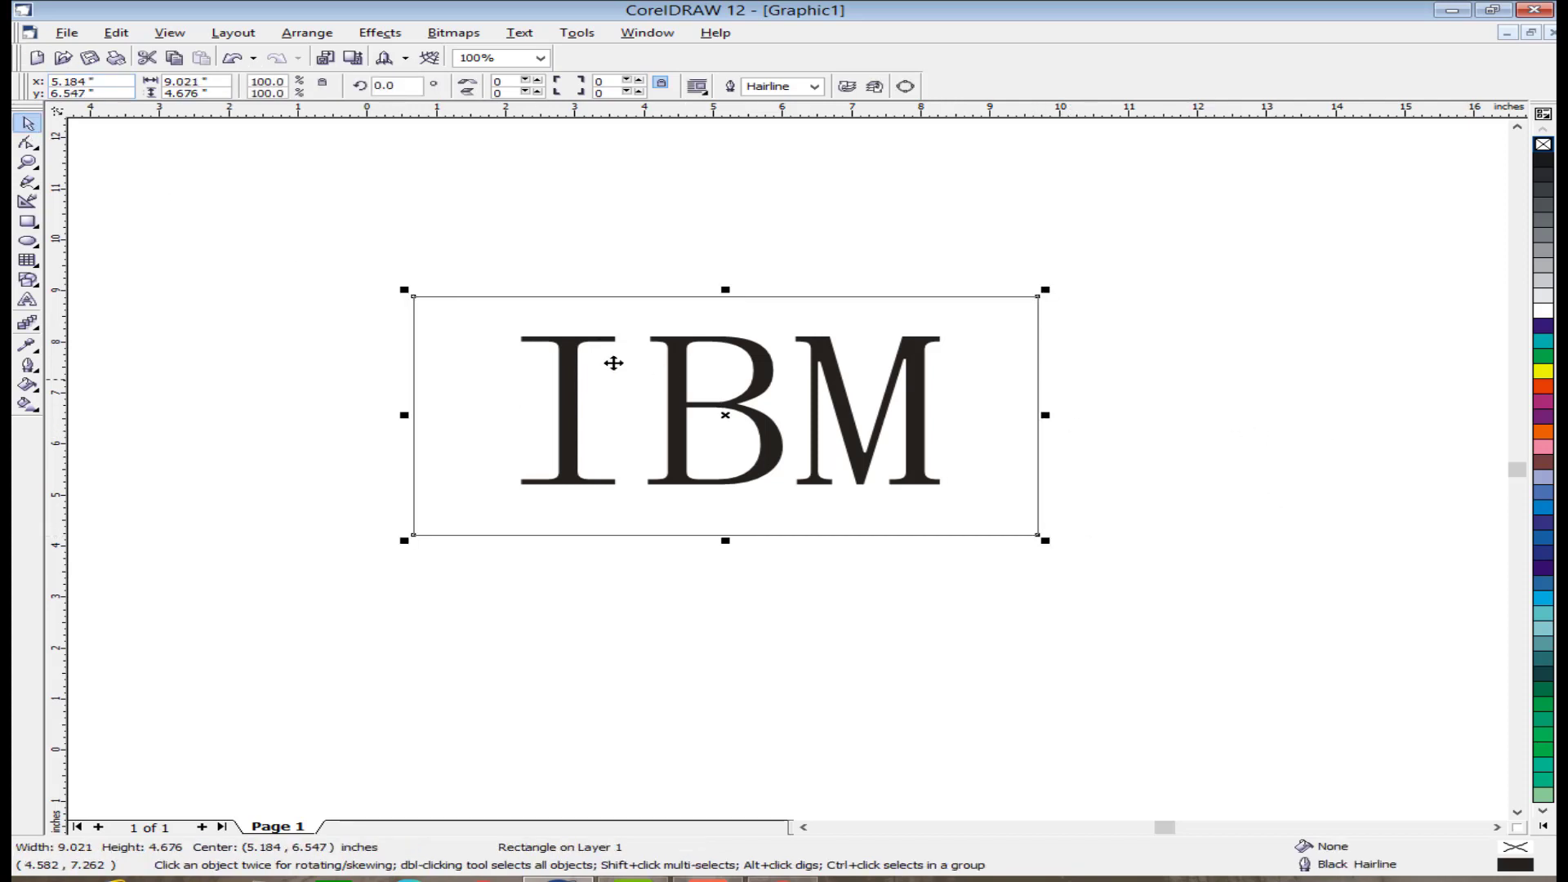
drag(494, 329, 519, 327)
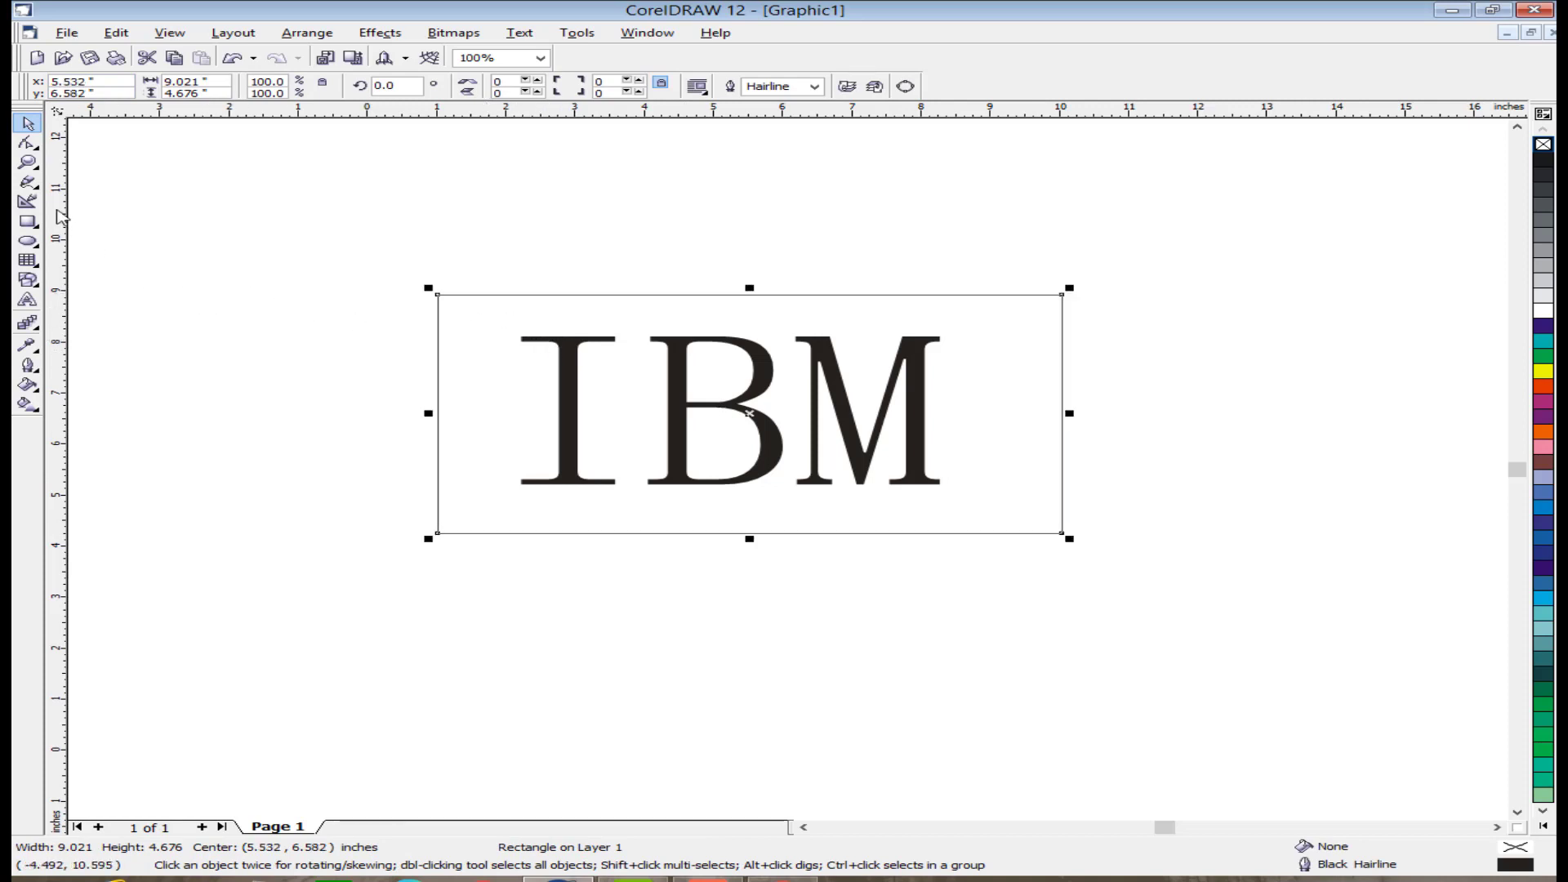
Step: Place a vertical and a horizontal guideline through the centre of the rectangle
drag(62, 216, 748, 212)
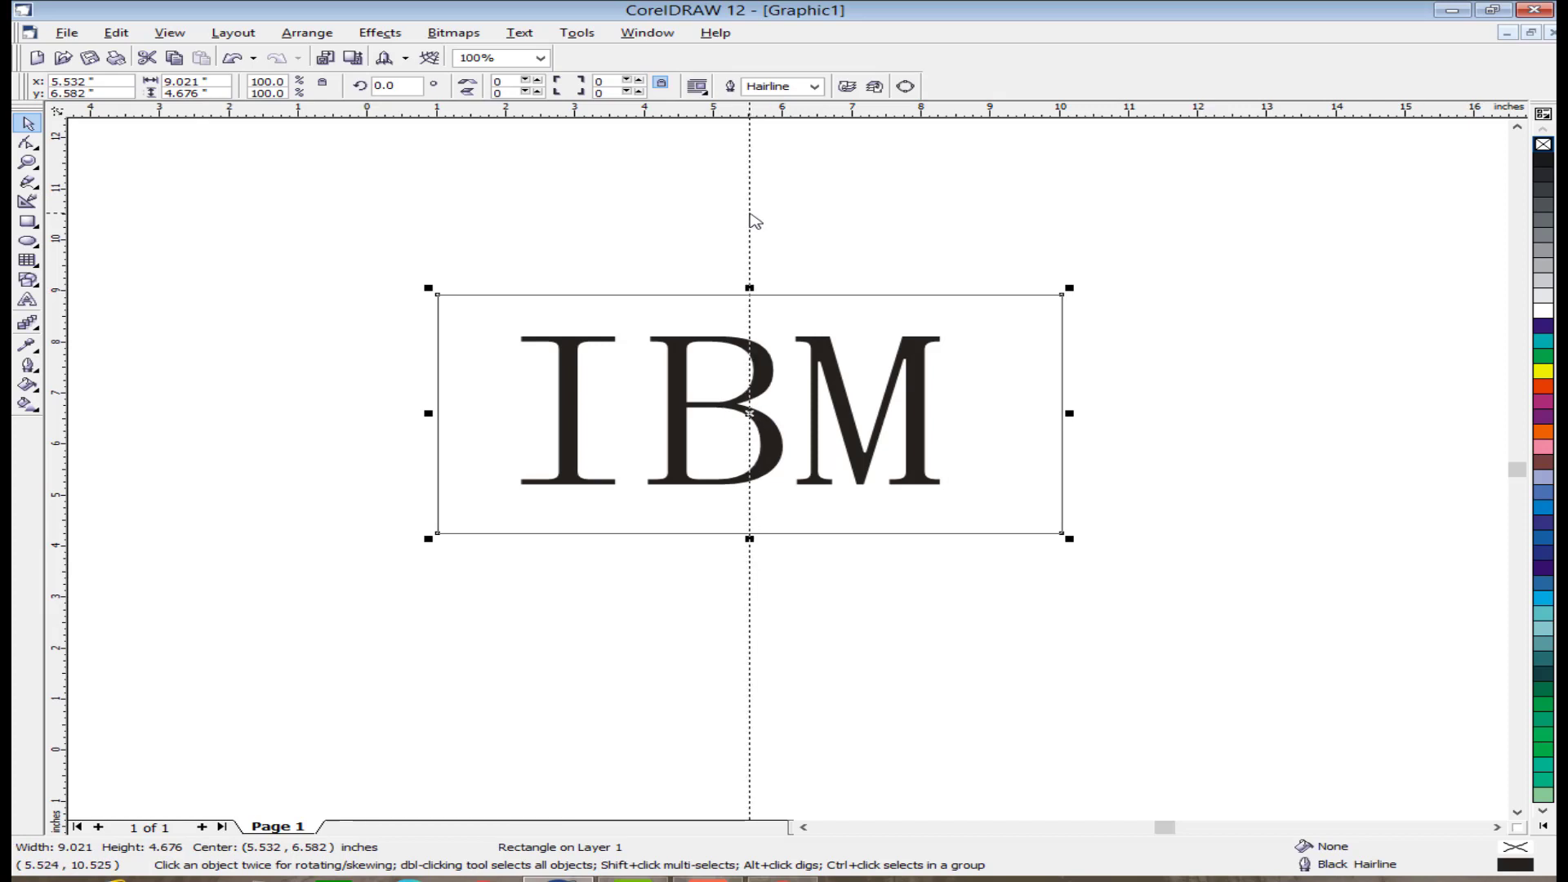
click(748, 217)
click(454, 368)
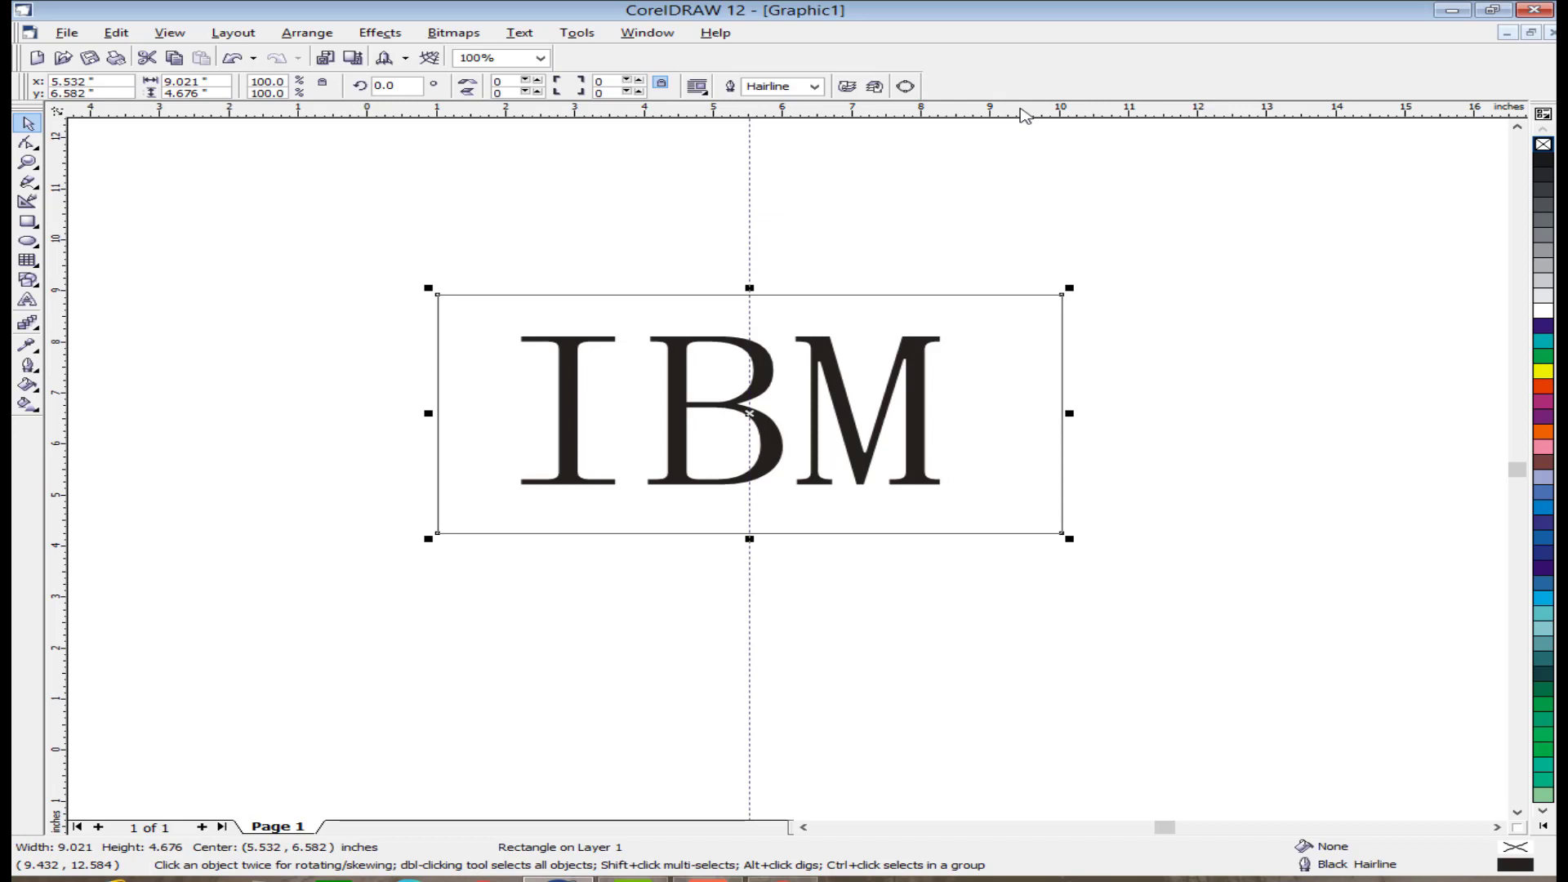
drag(1026, 116, 1115, 414)
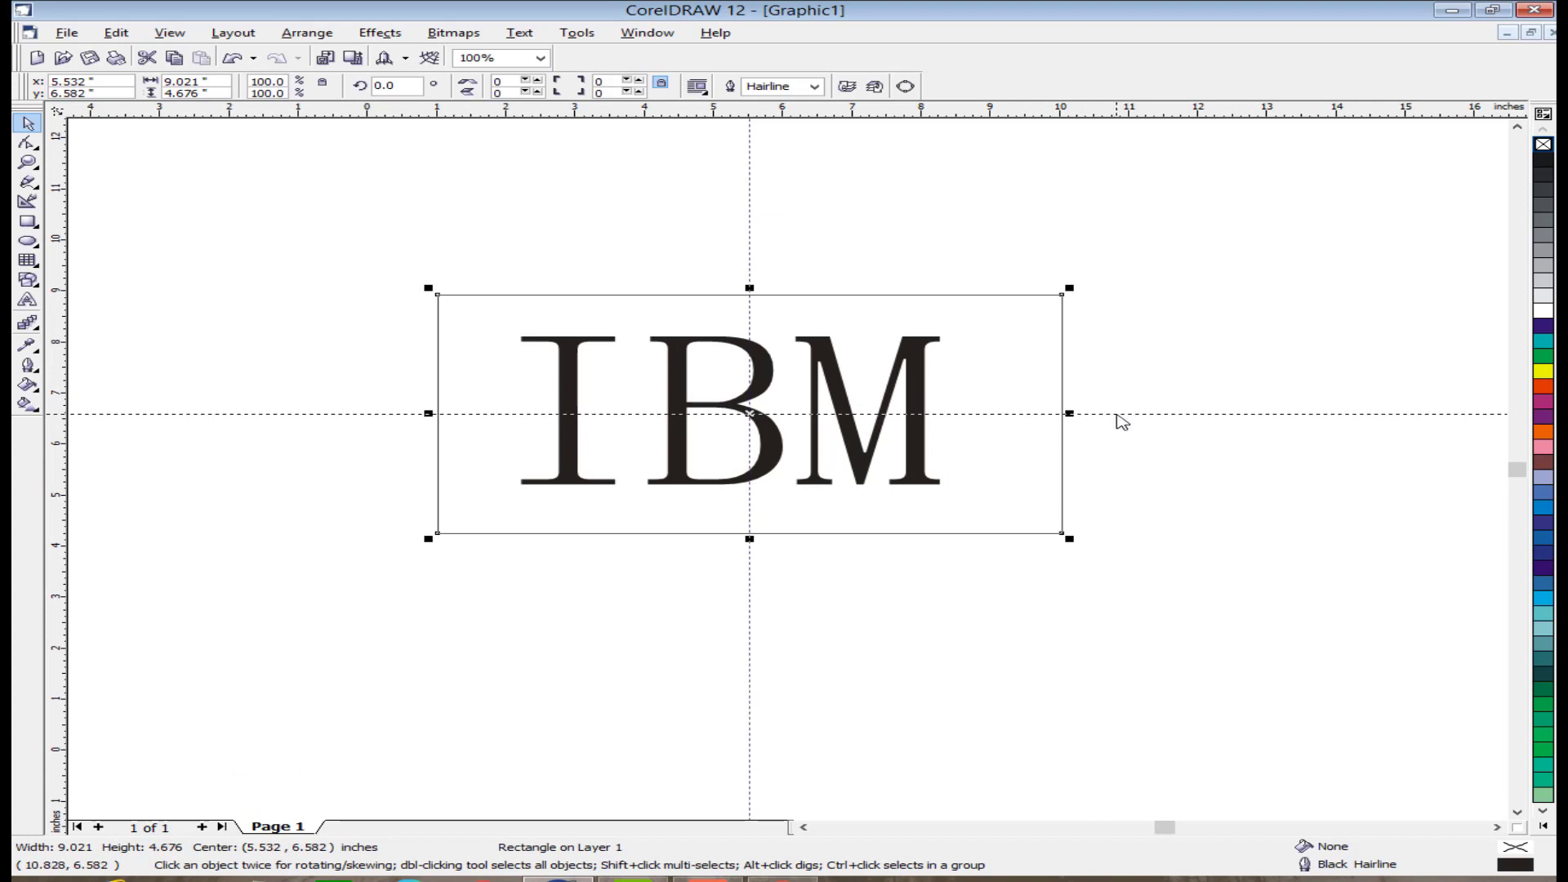
click(1116, 415)
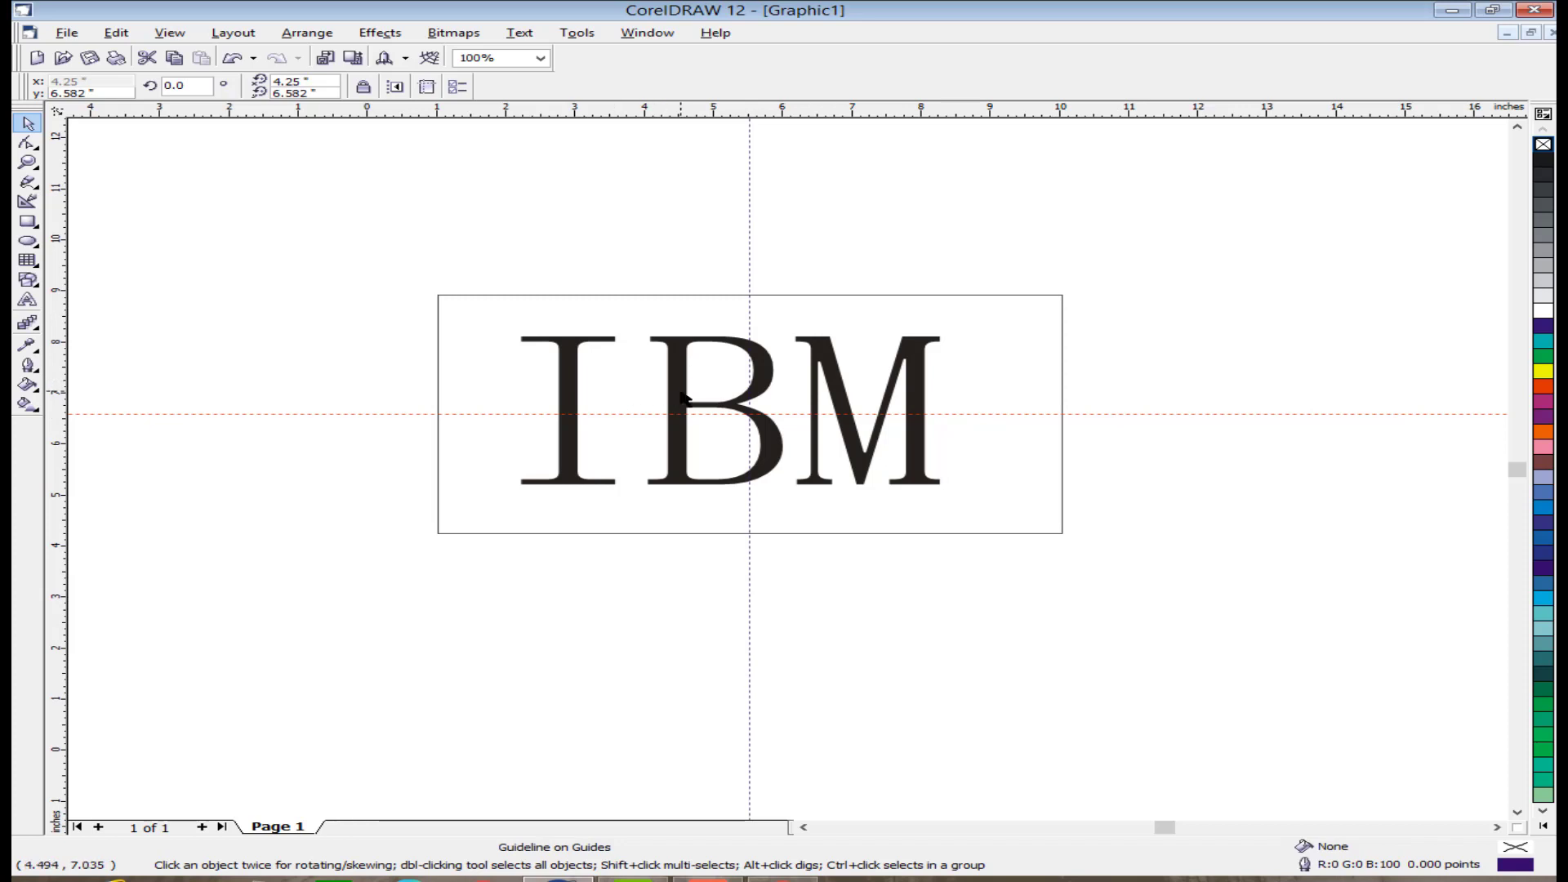
Step: Fill the rectangle around the IBM text with red
click(722, 368)
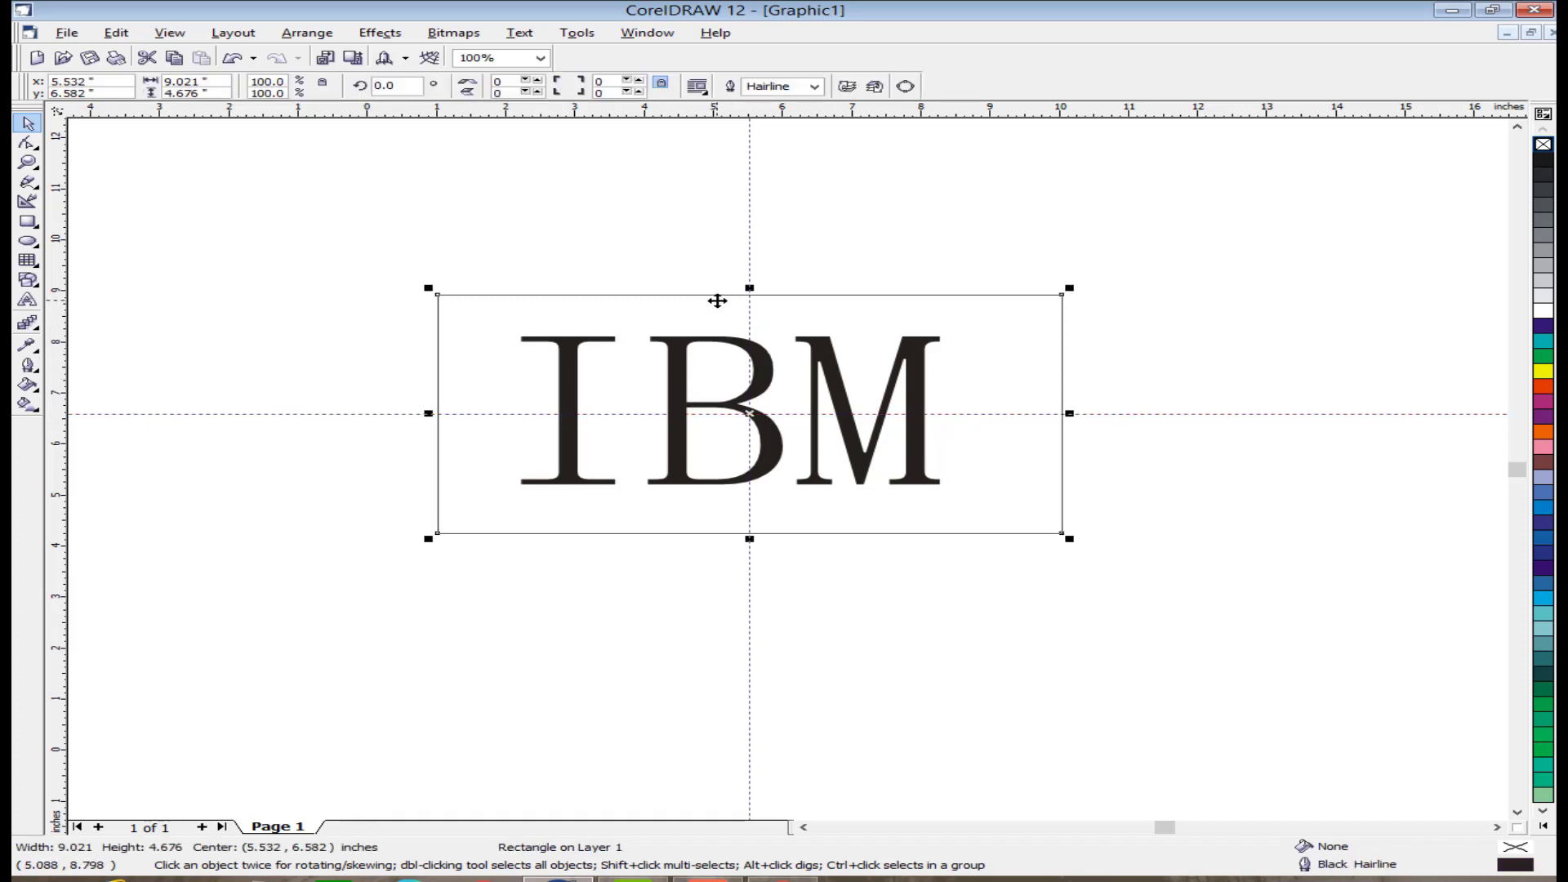
click(833, 382)
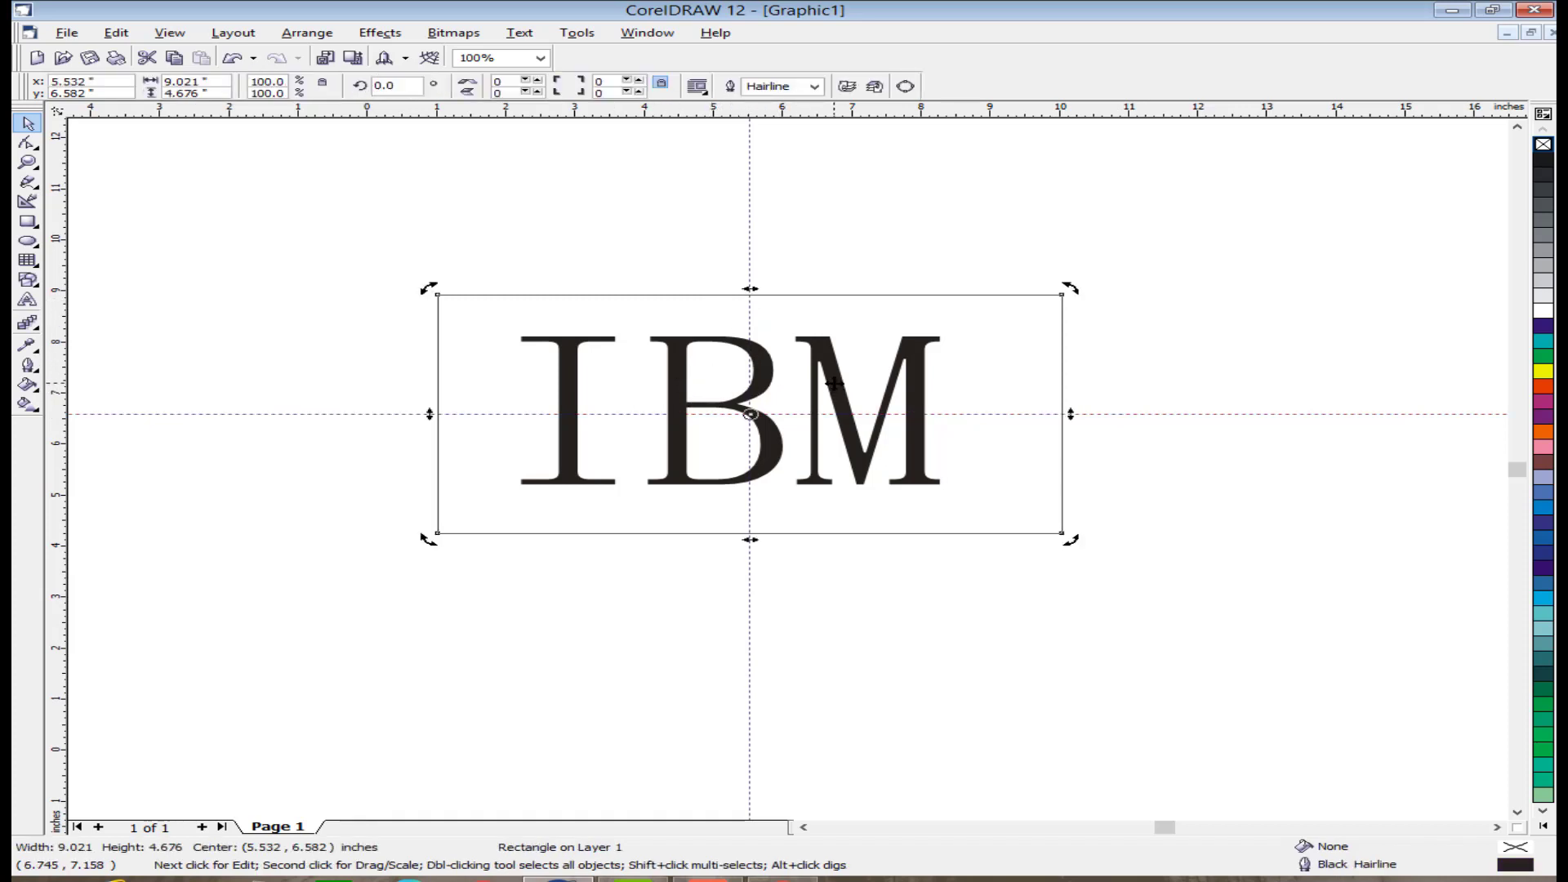
click(991, 611)
click(928, 533)
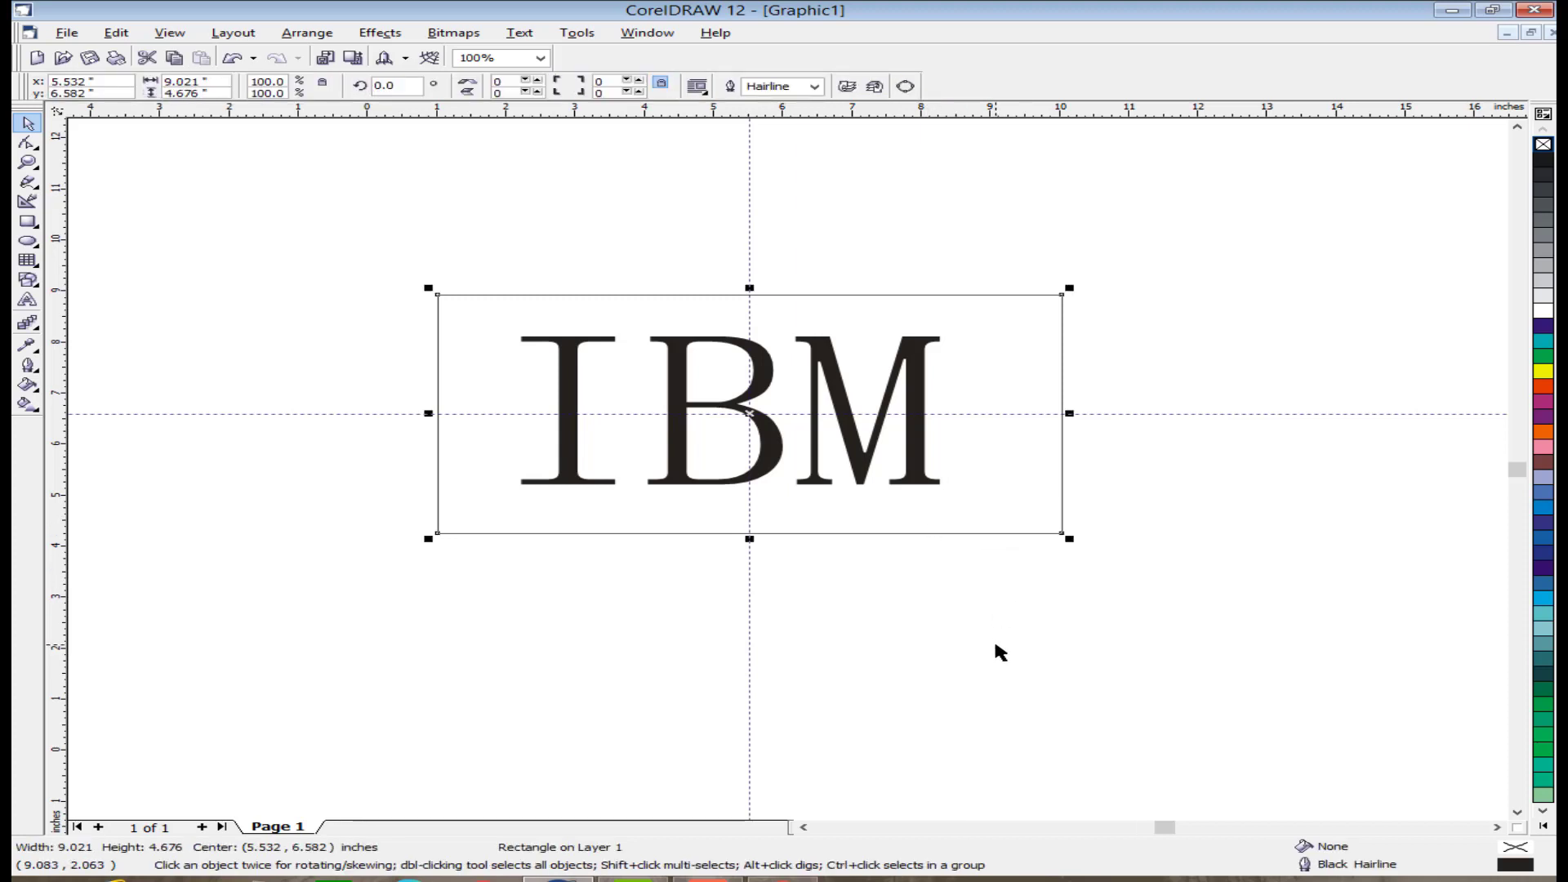
key(ctrl+Page_Down)
click(992, 513)
click(1008, 500)
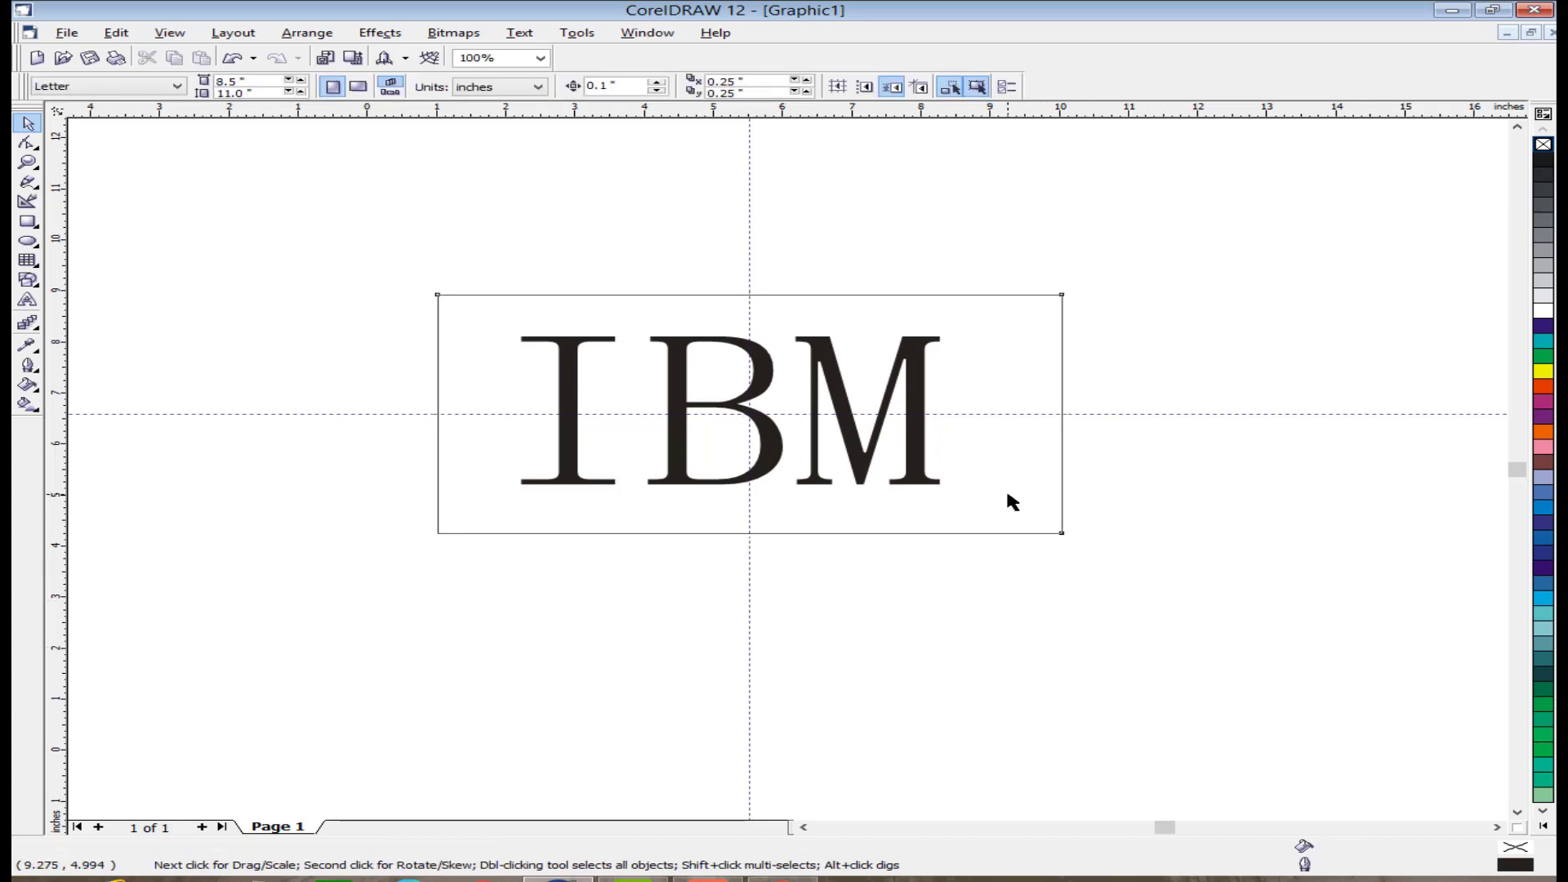
click(1543, 386)
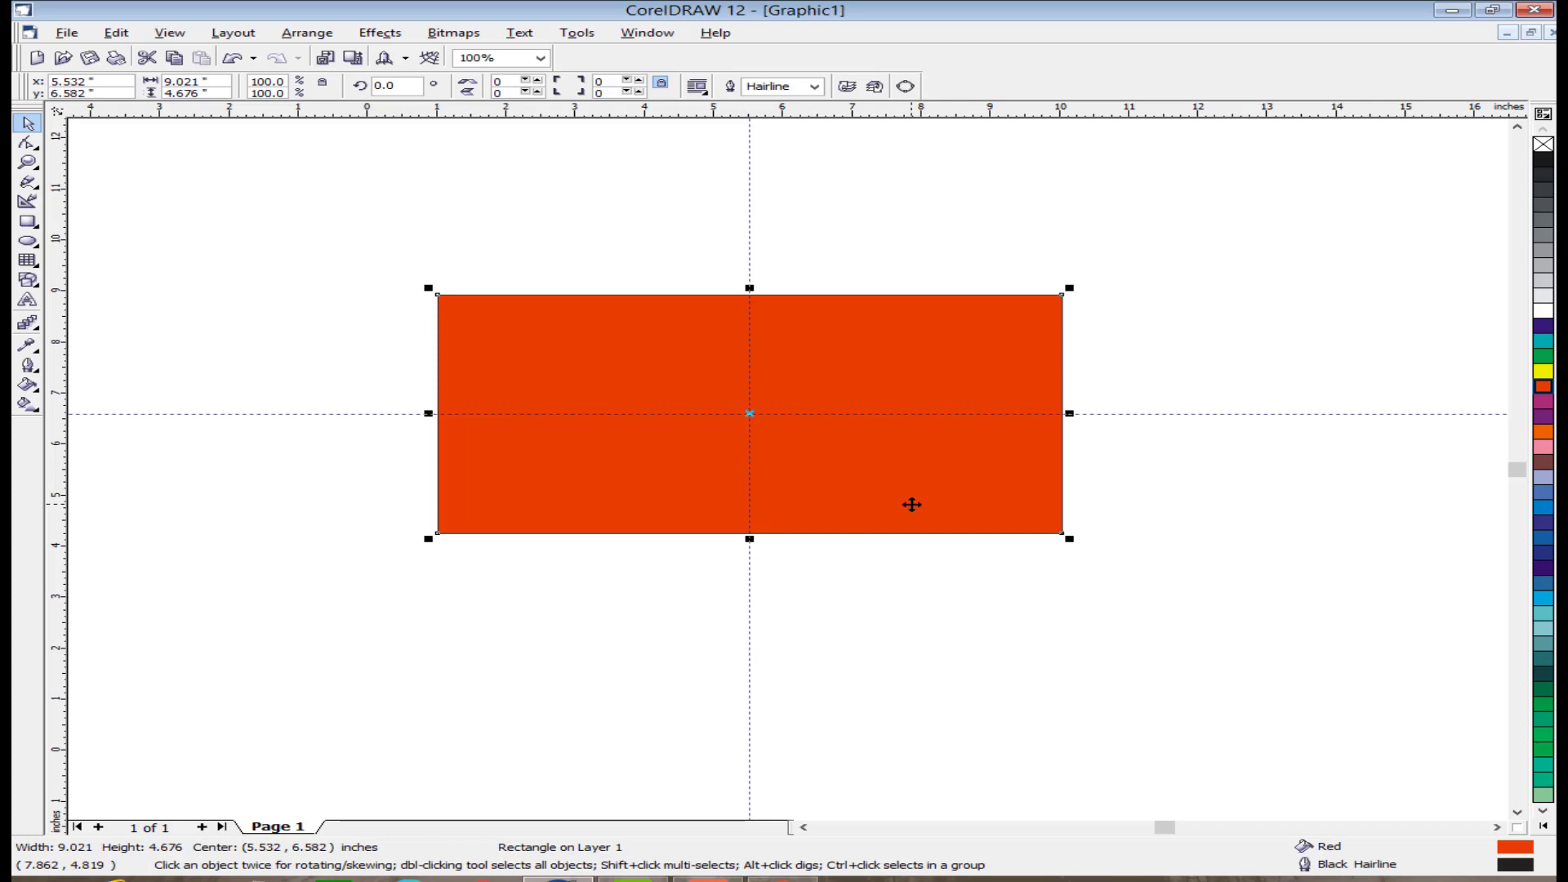
Step: Switch the red rectangle's stacking order behind and in front of the IBM text, leaving it behind, and deselect it
key(ctrl+Page_Down)
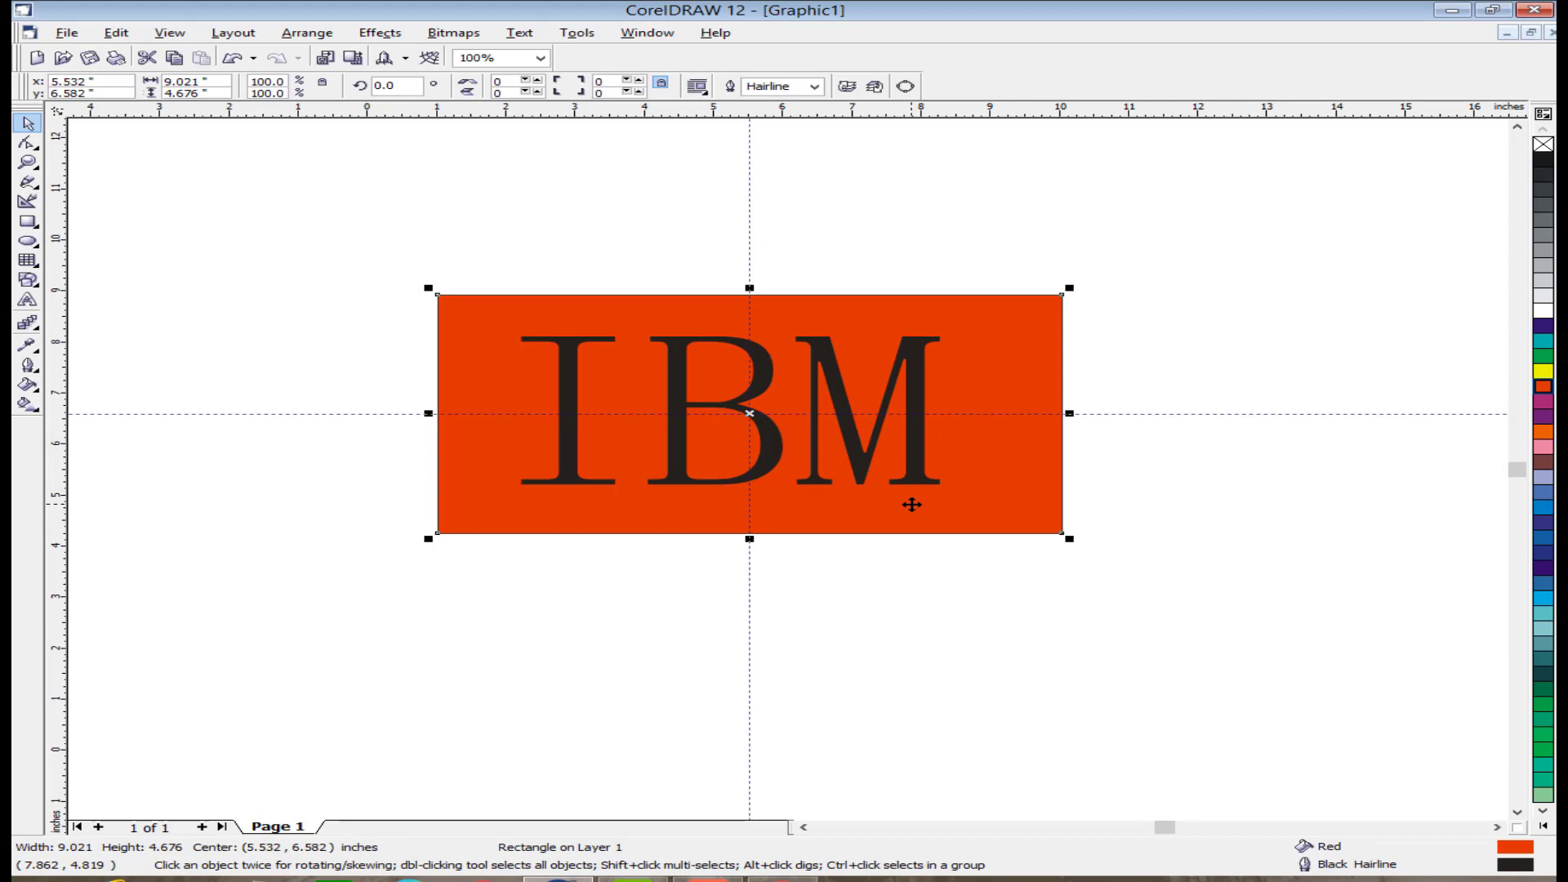
key(ctrl+Page_Up)
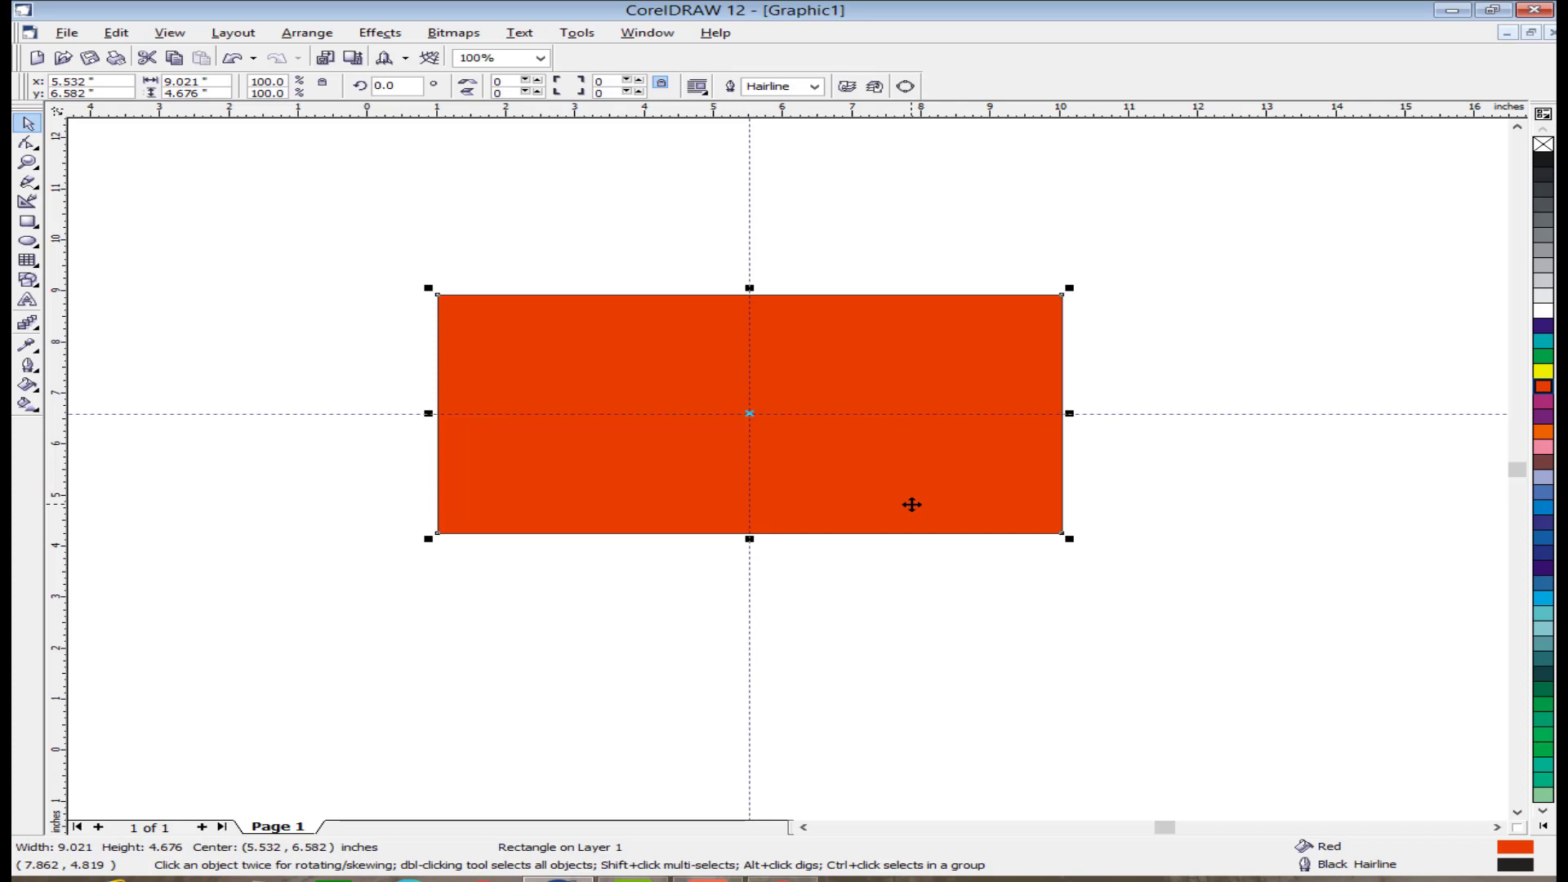
key(ctrl+Page_Down)
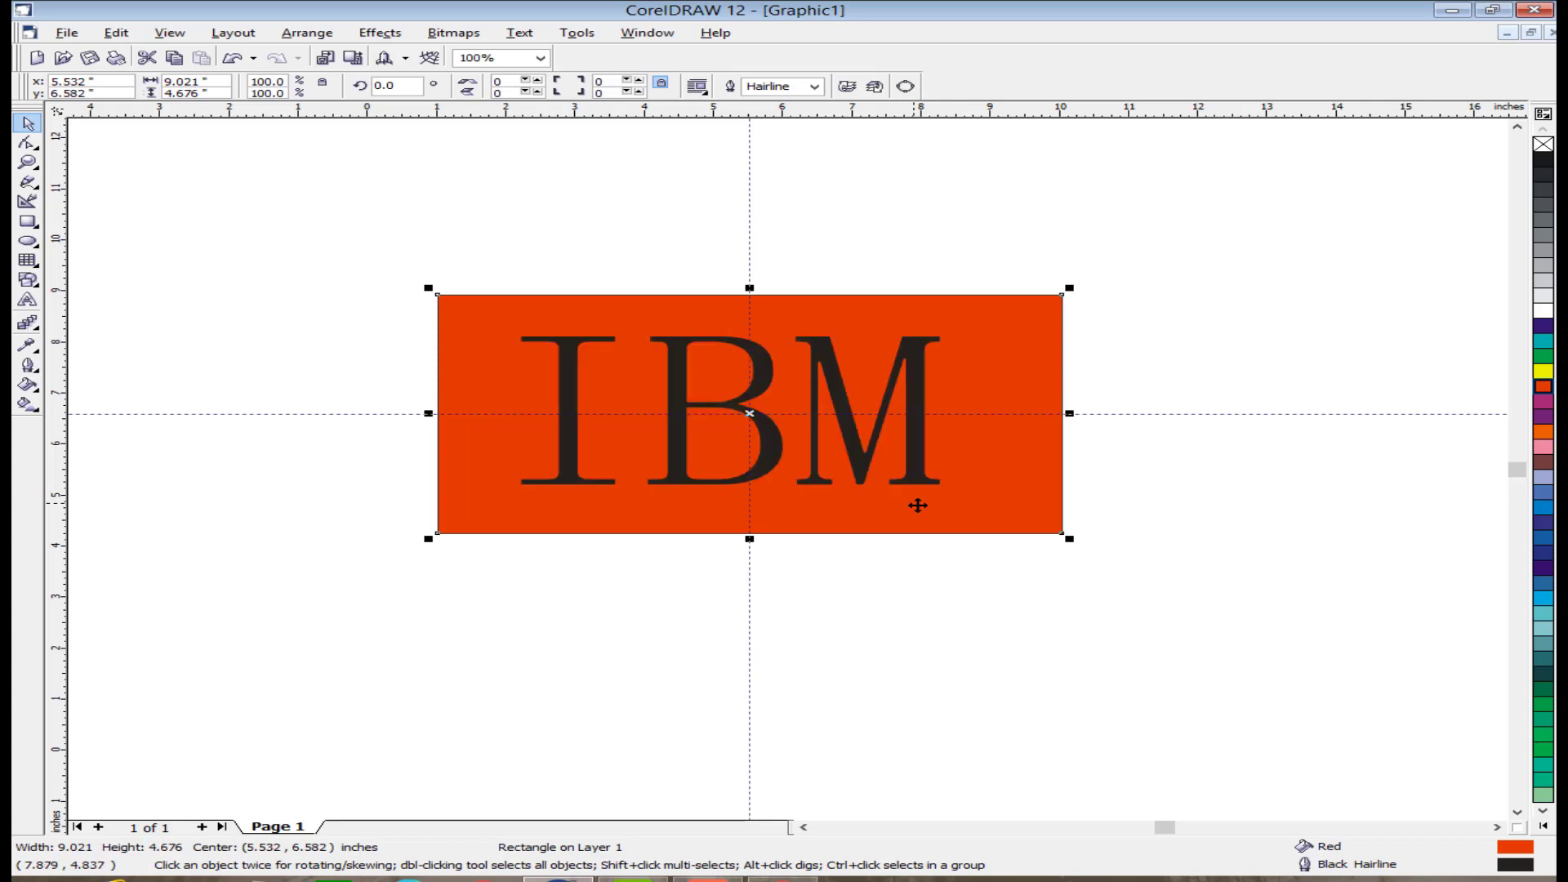
click(104, 163)
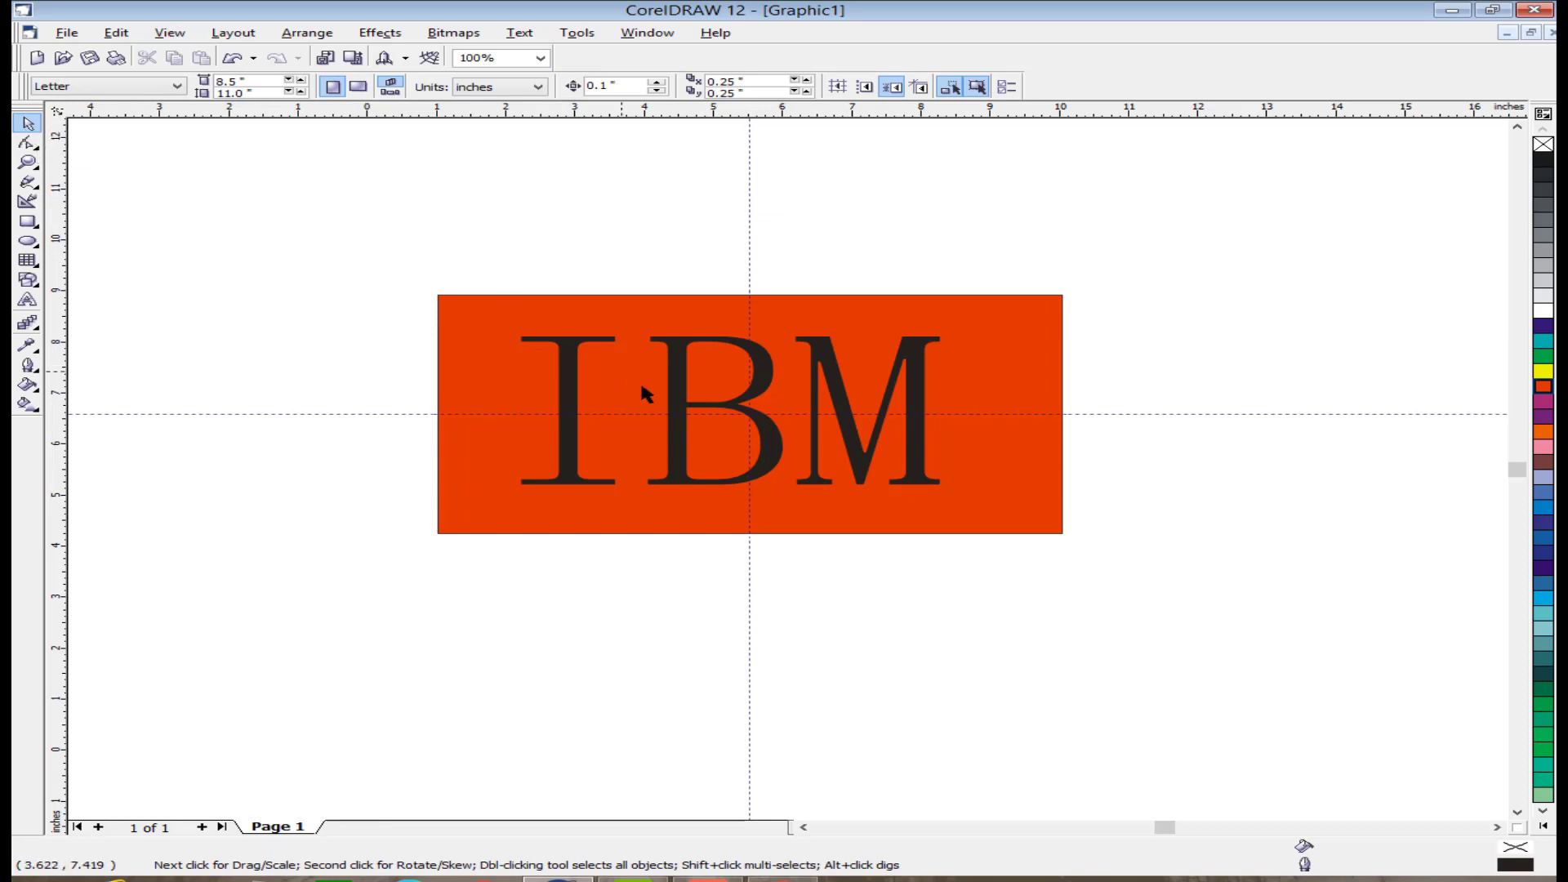
Step: Move the IBM text so its centre sits on the intersection of the two guidelines
click(682, 411)
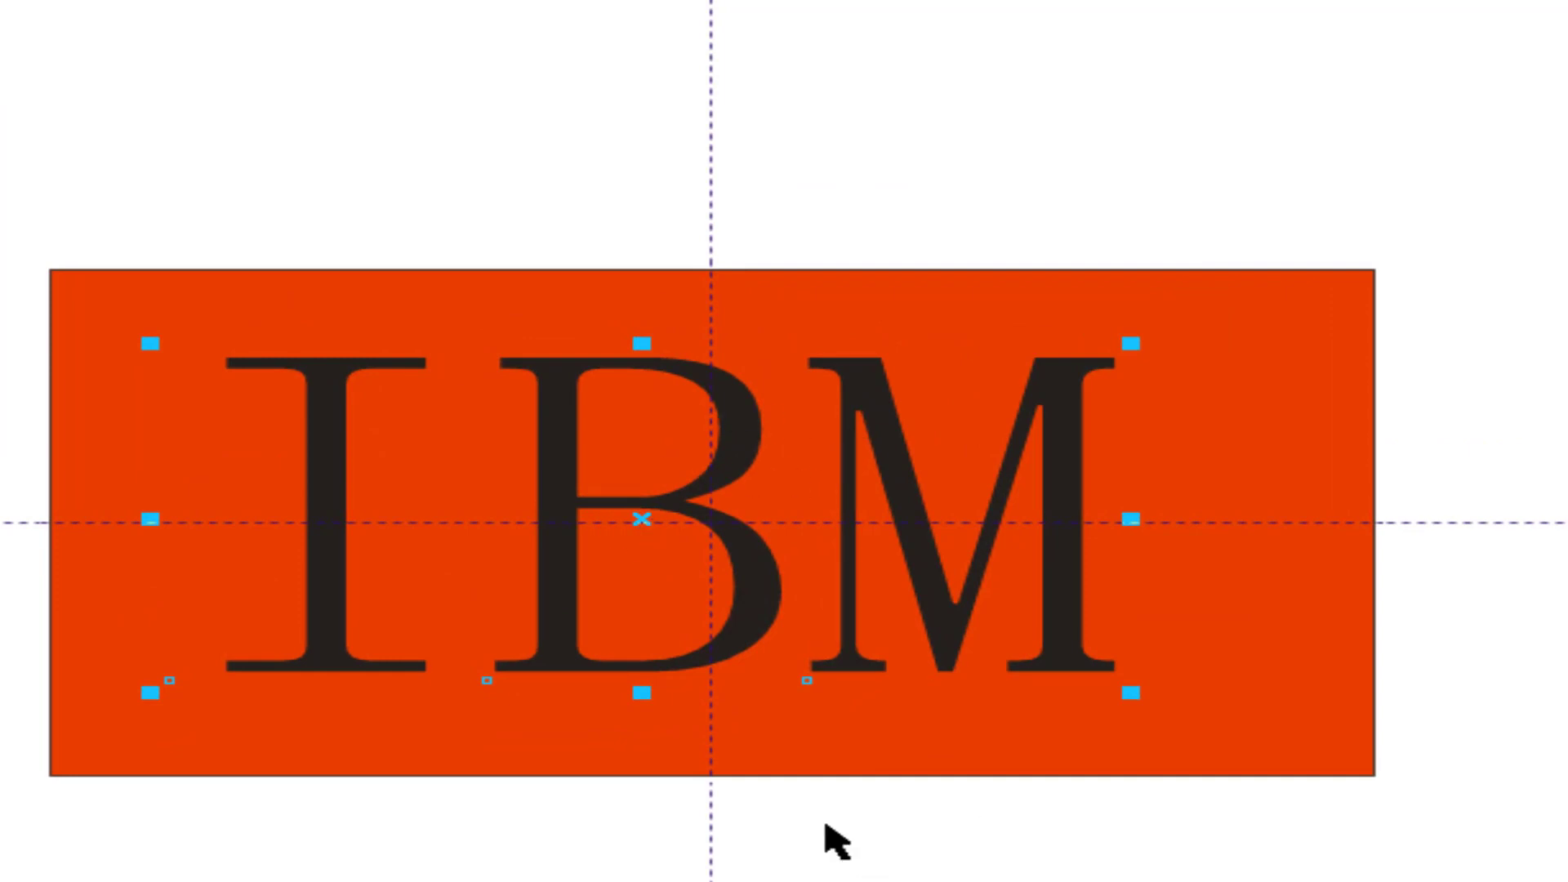
drag(558, 512, 621, 511)
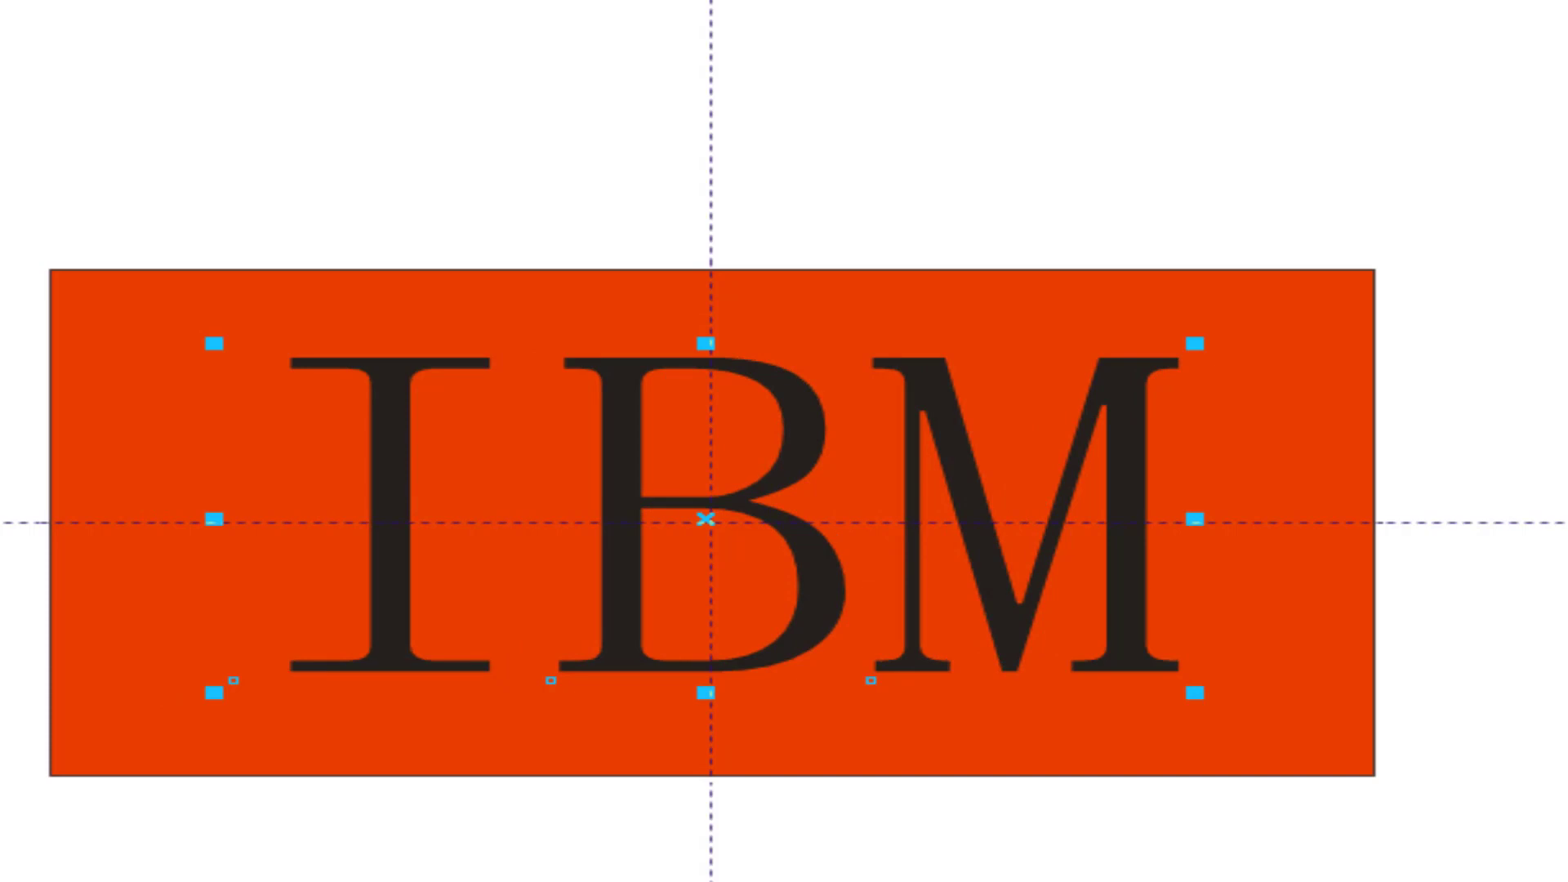
key(Right)
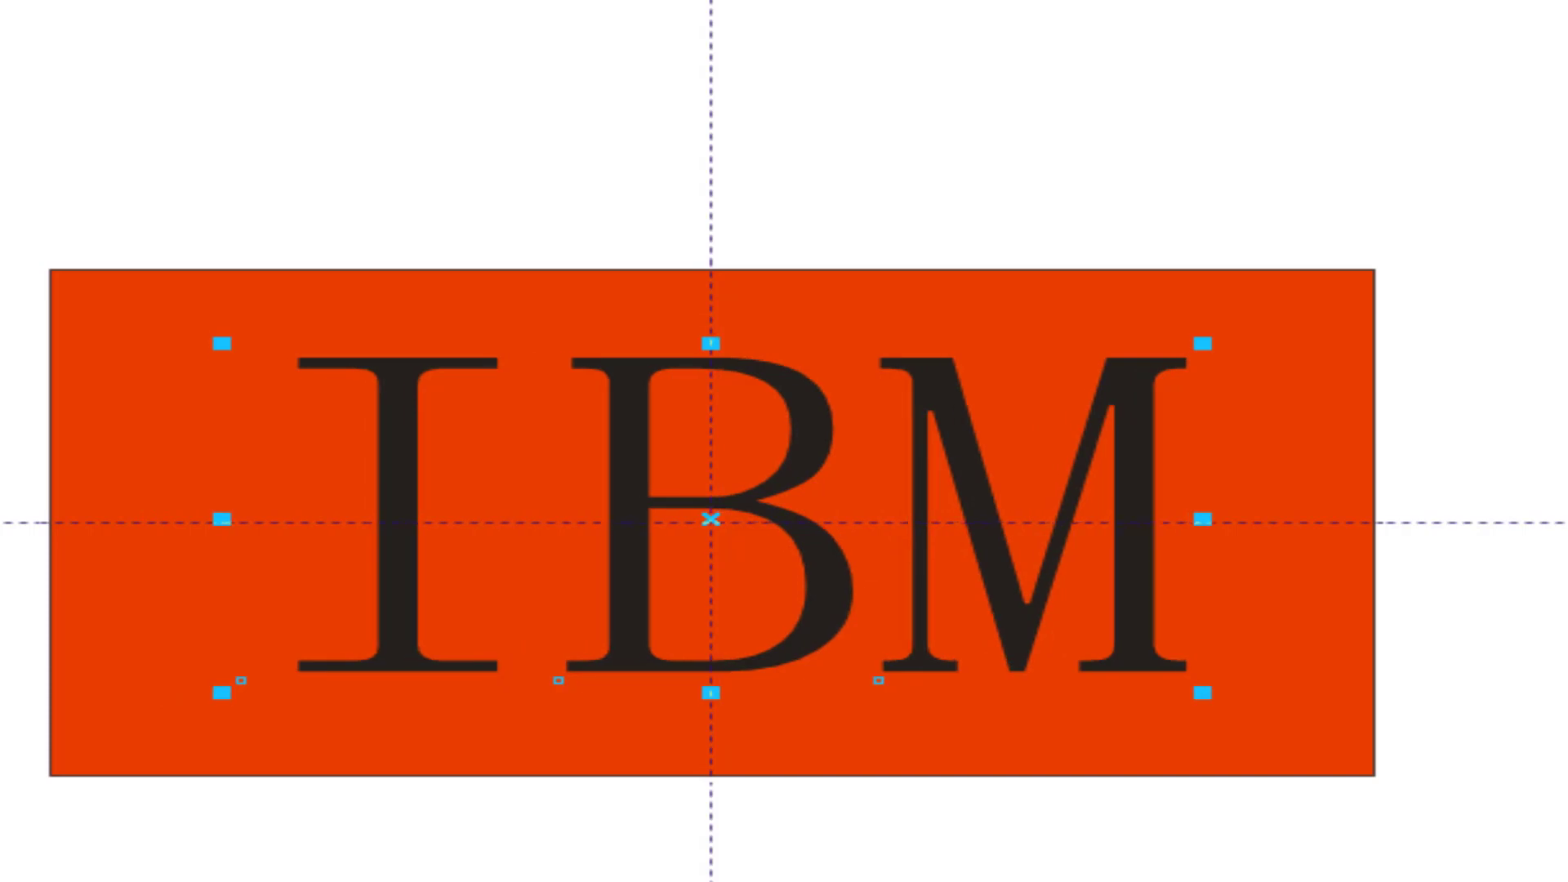
key(Down)
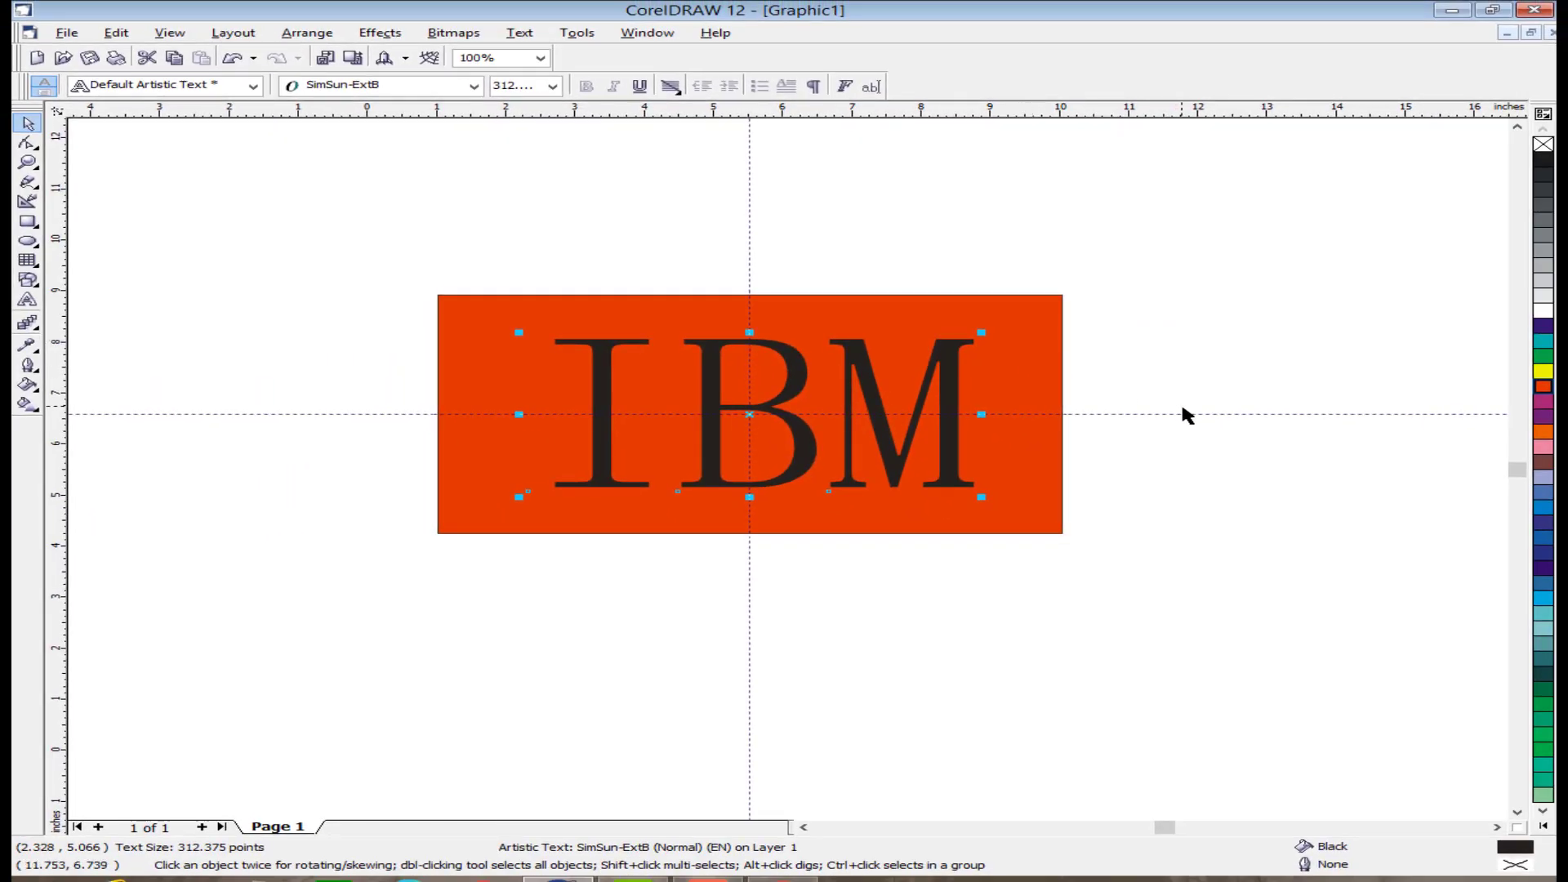
Step: Delete the horizontal guideline running through the rectangle's centre
click(1223, 422)
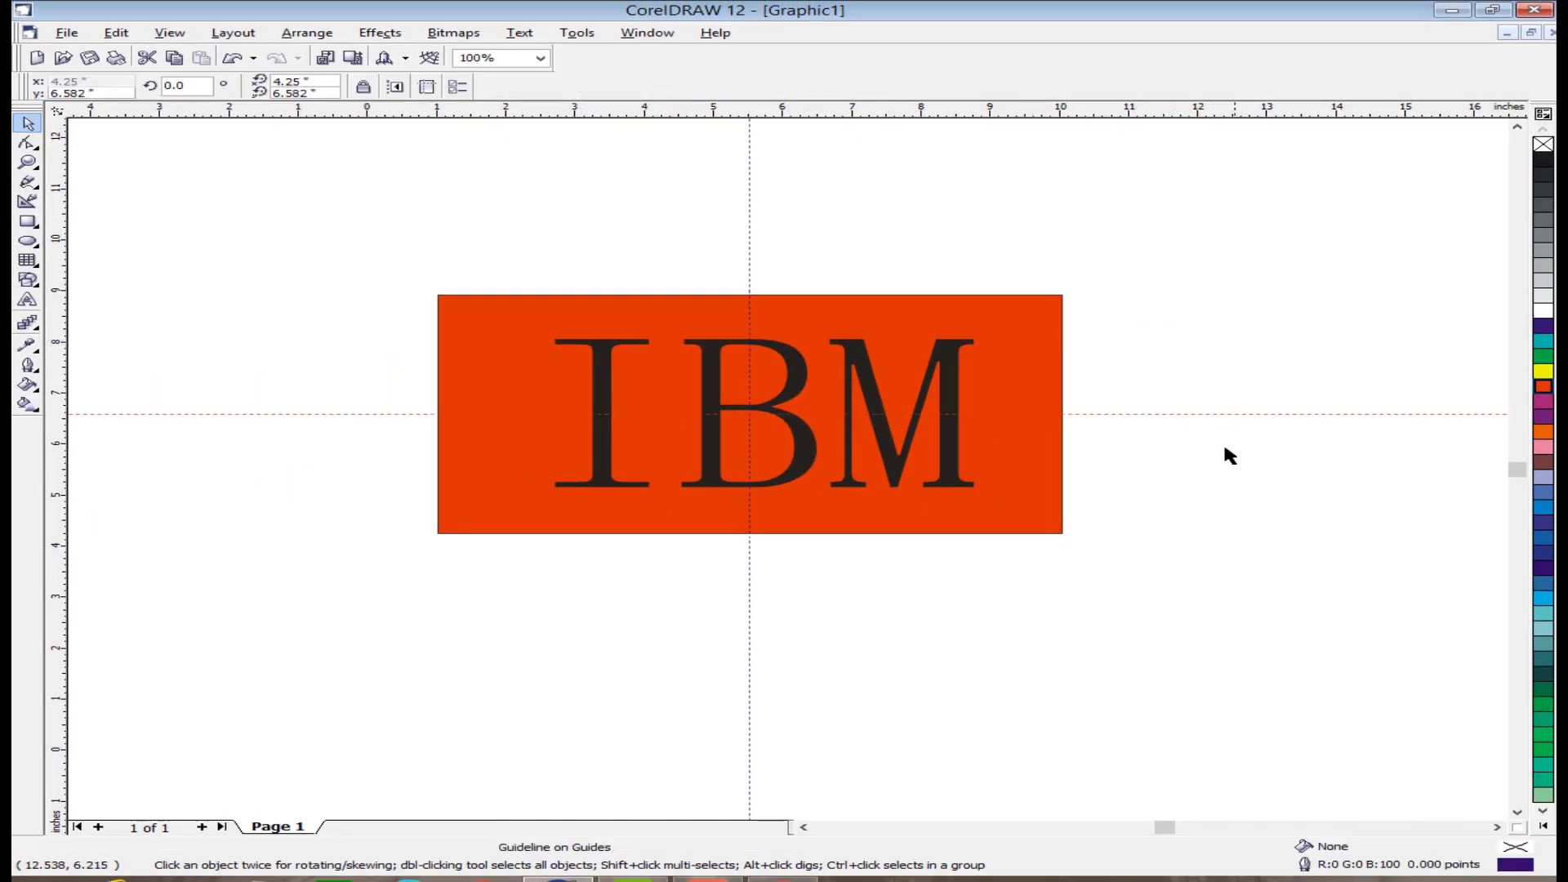
click(1263, 414)
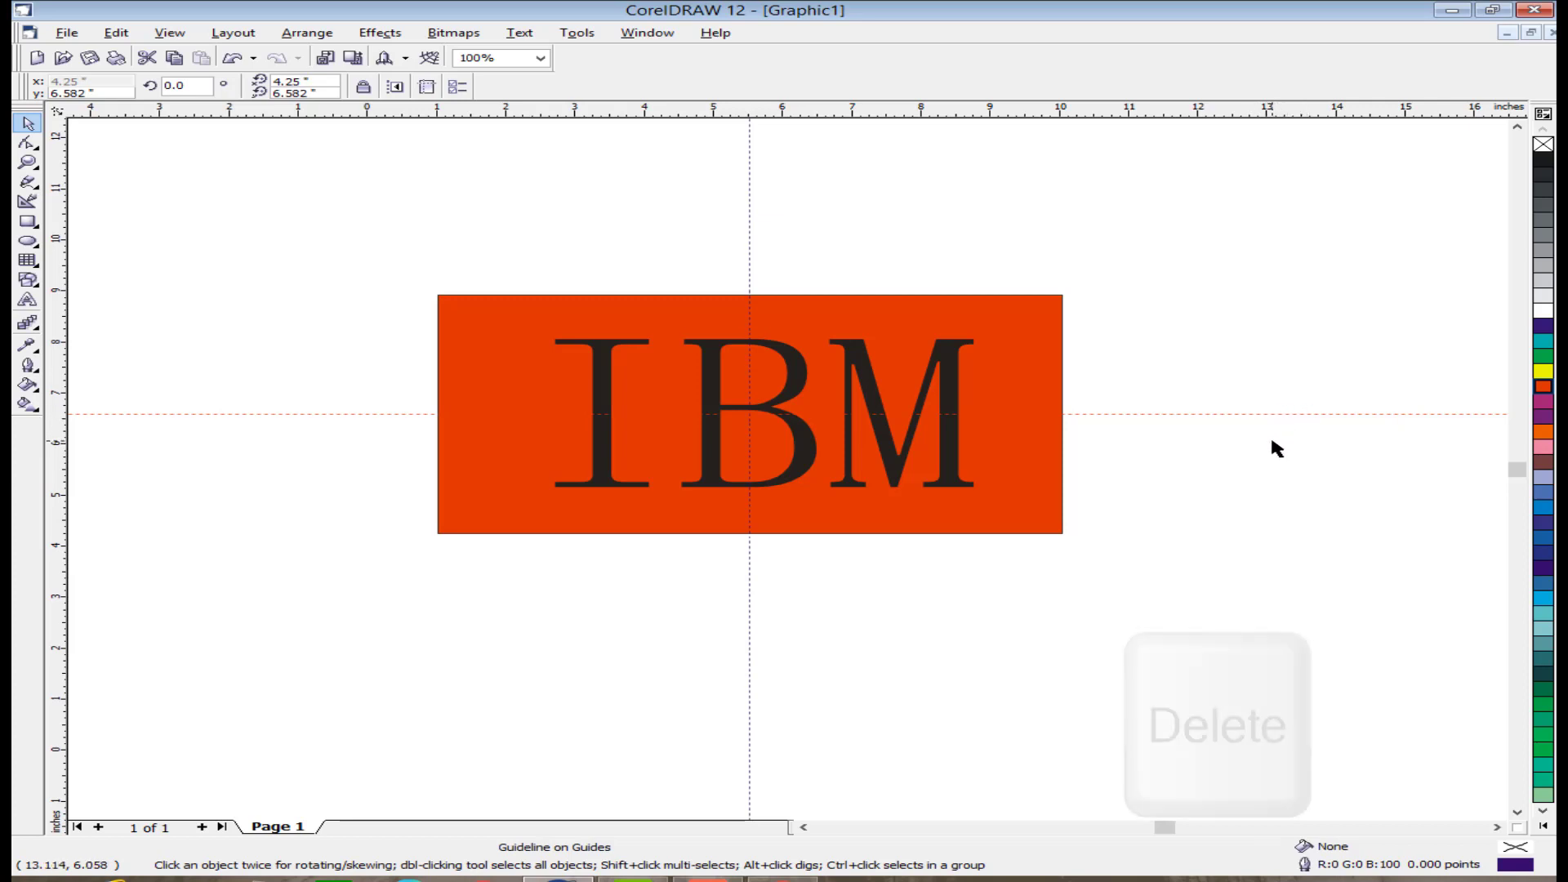
key(Delete)
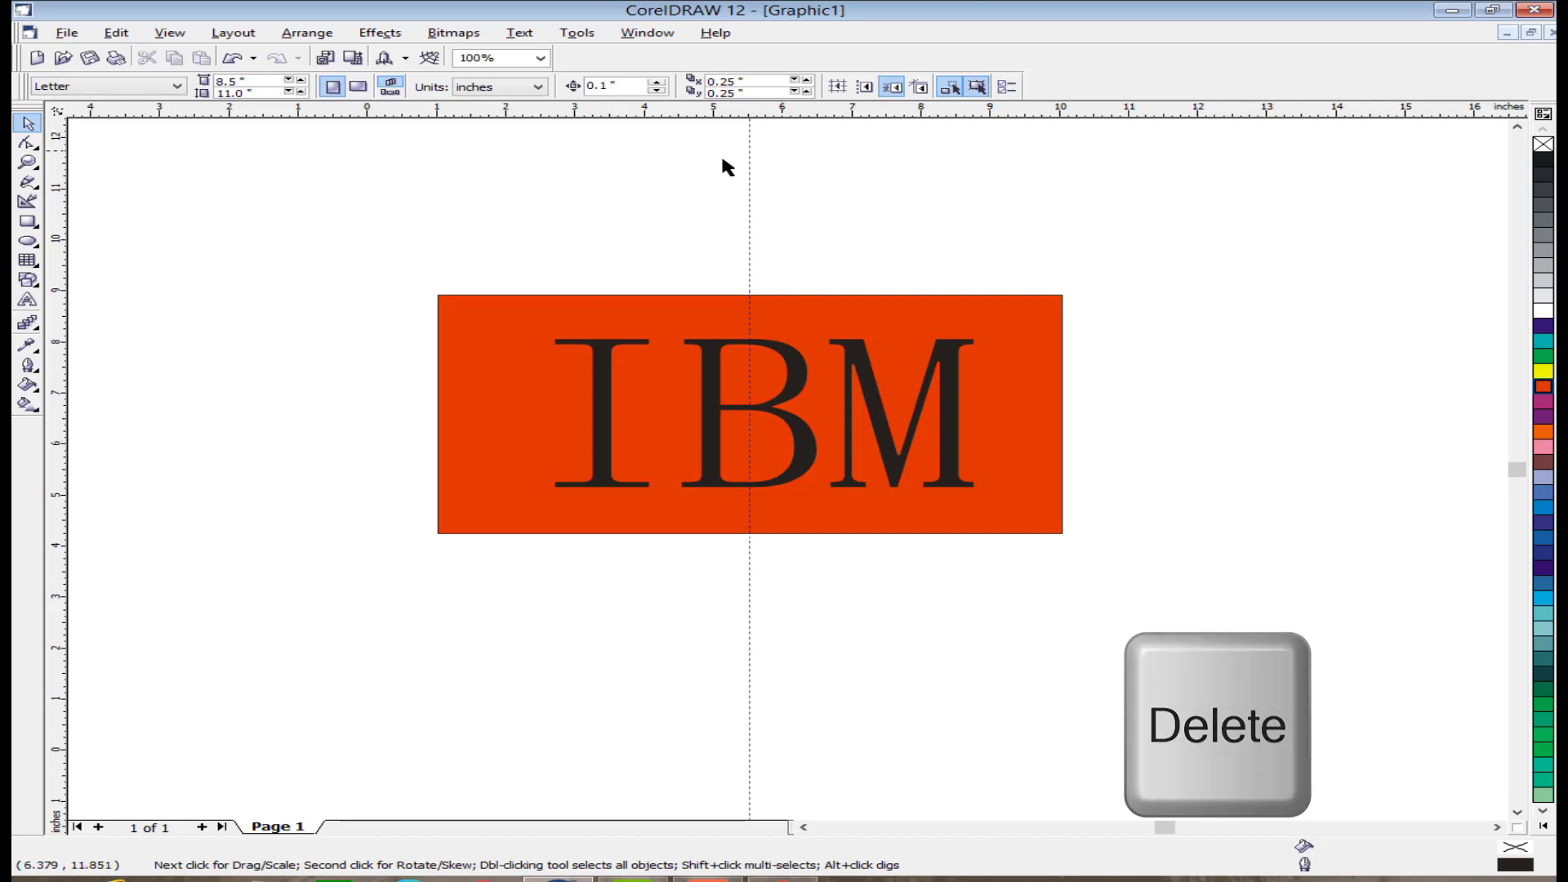
Step: Delete the vertical guideline running through the centre of the IBM text
click(750, 177)
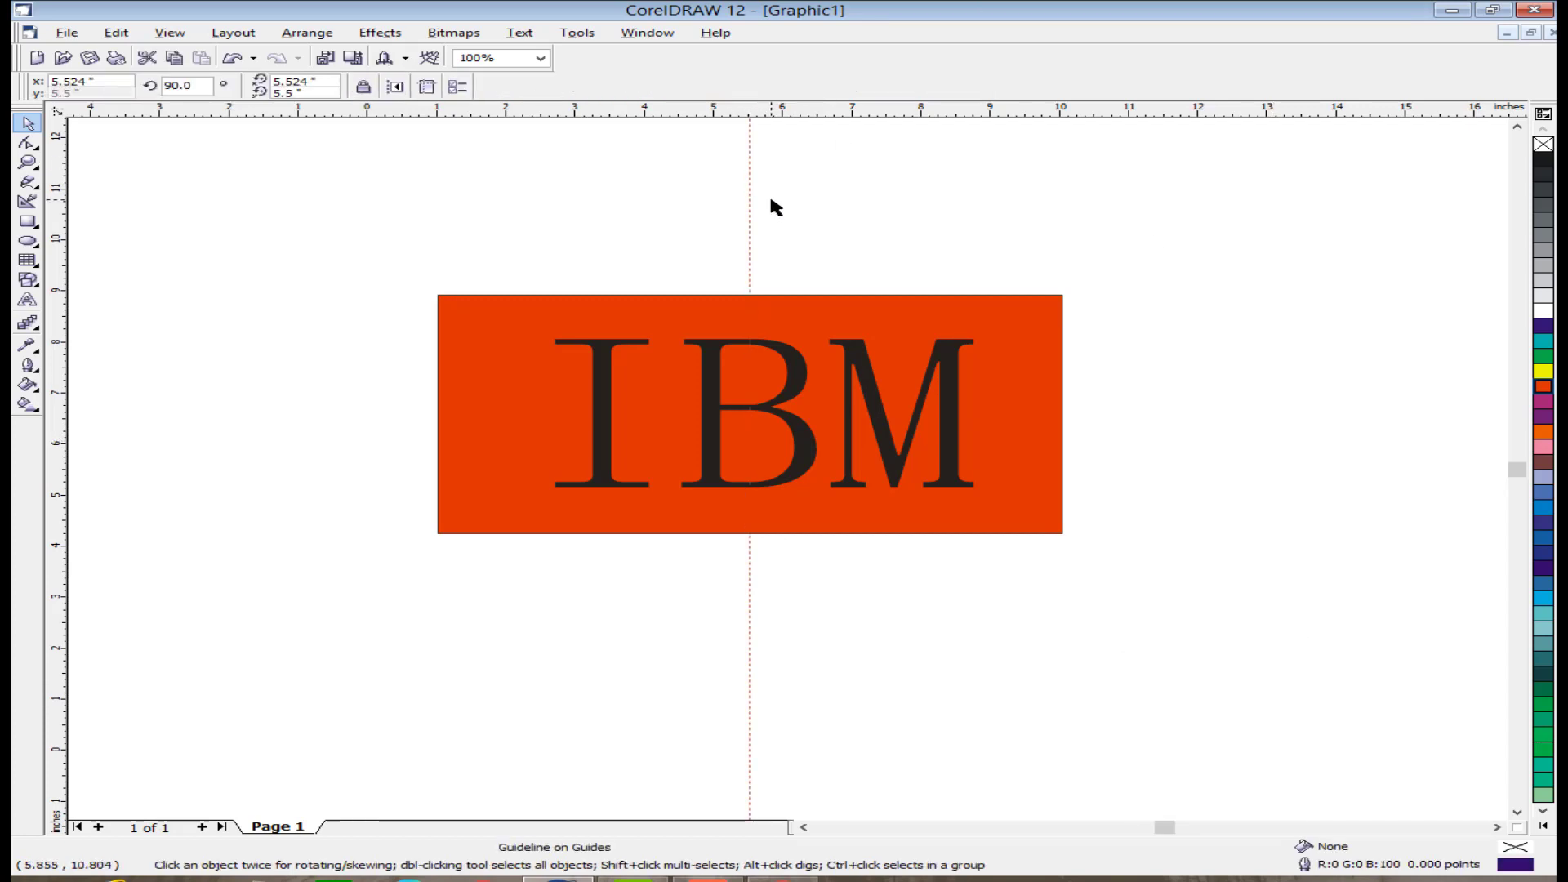
key(Delete)
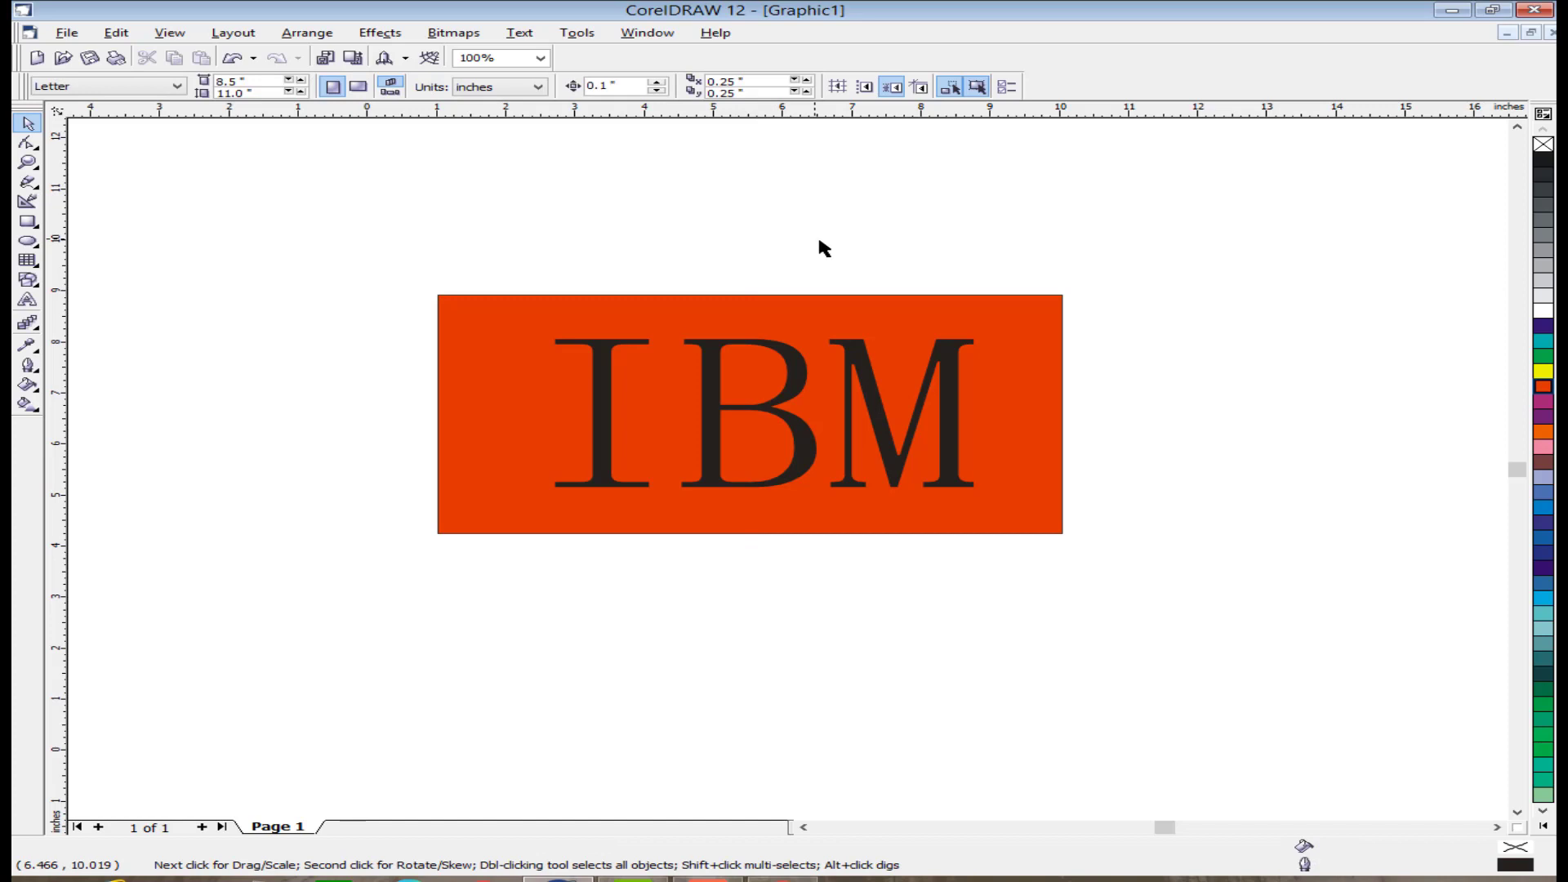
Step: Fill the background rectangle with black and the IBM text with white, and deselect everything
click(495, 324)
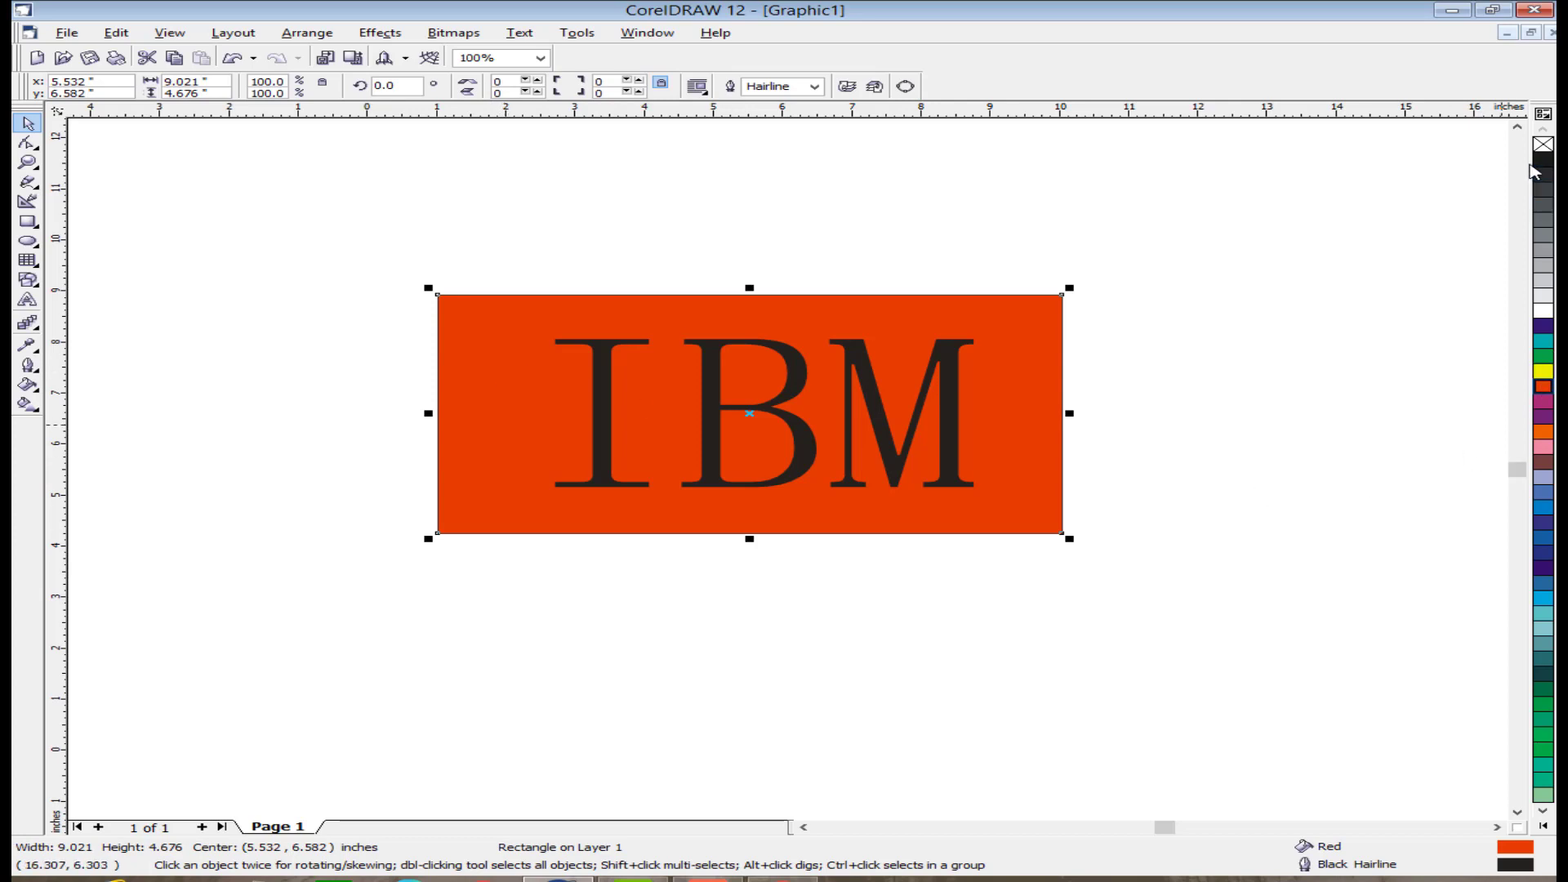
click(1544, 163)
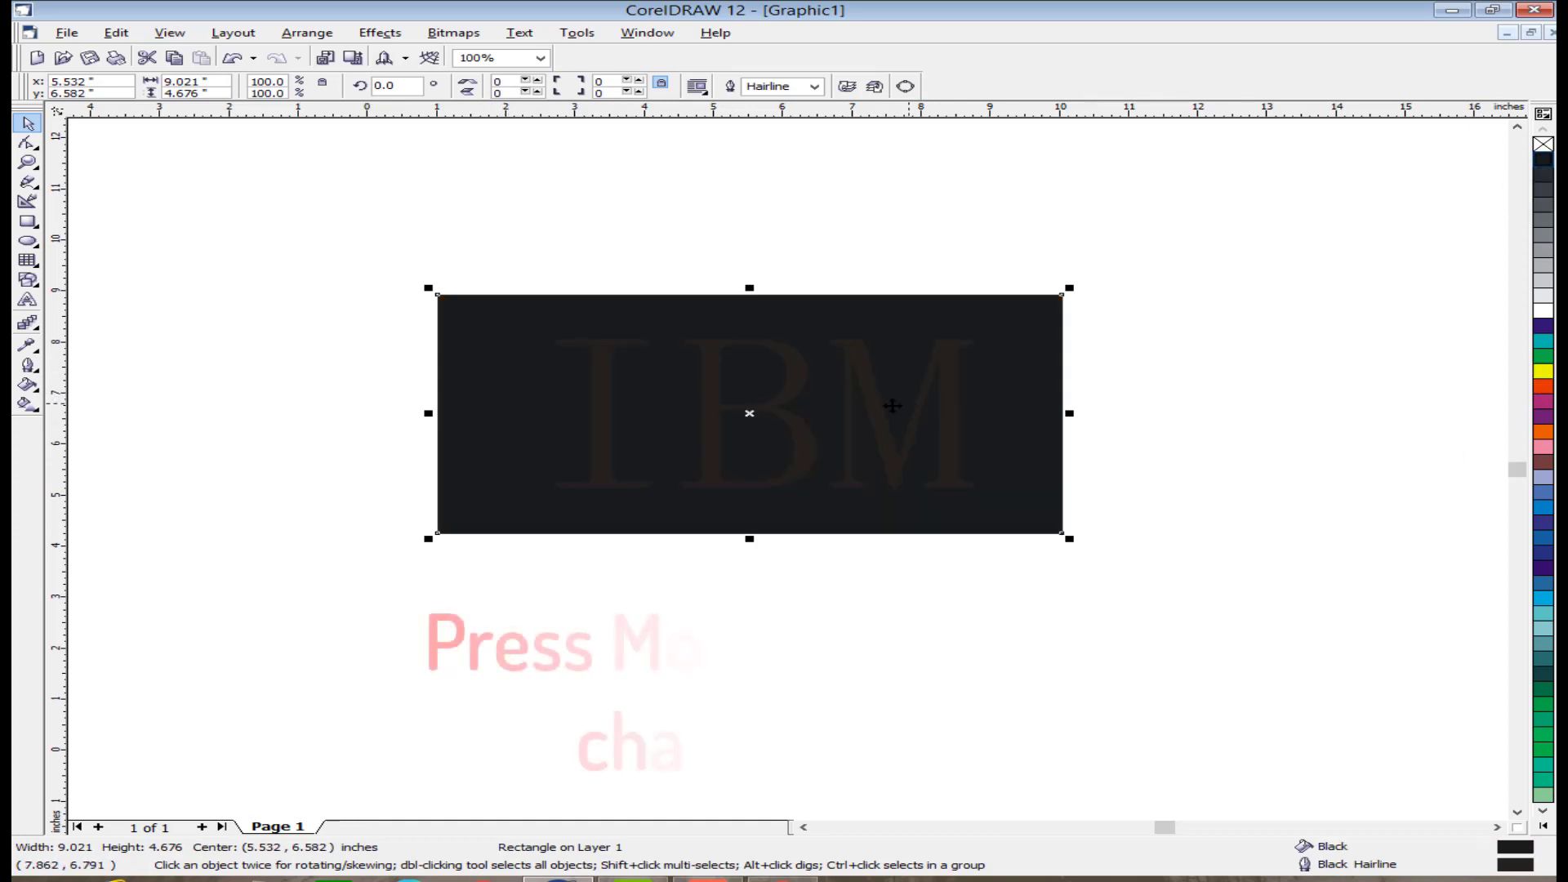
click(929, 414)
click(948, 418)
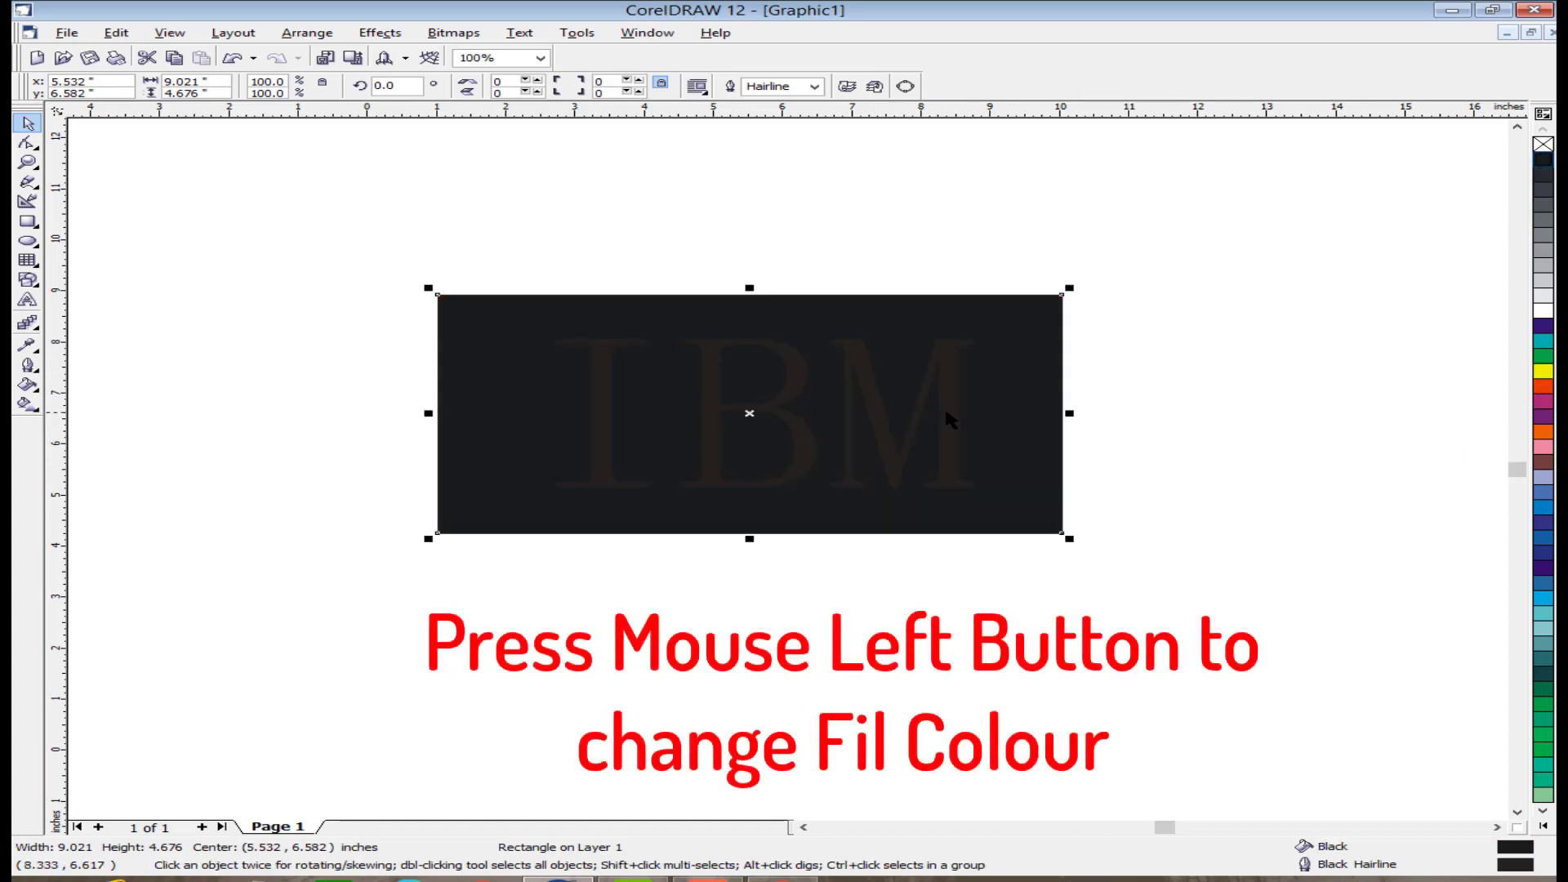
click(947, 418)
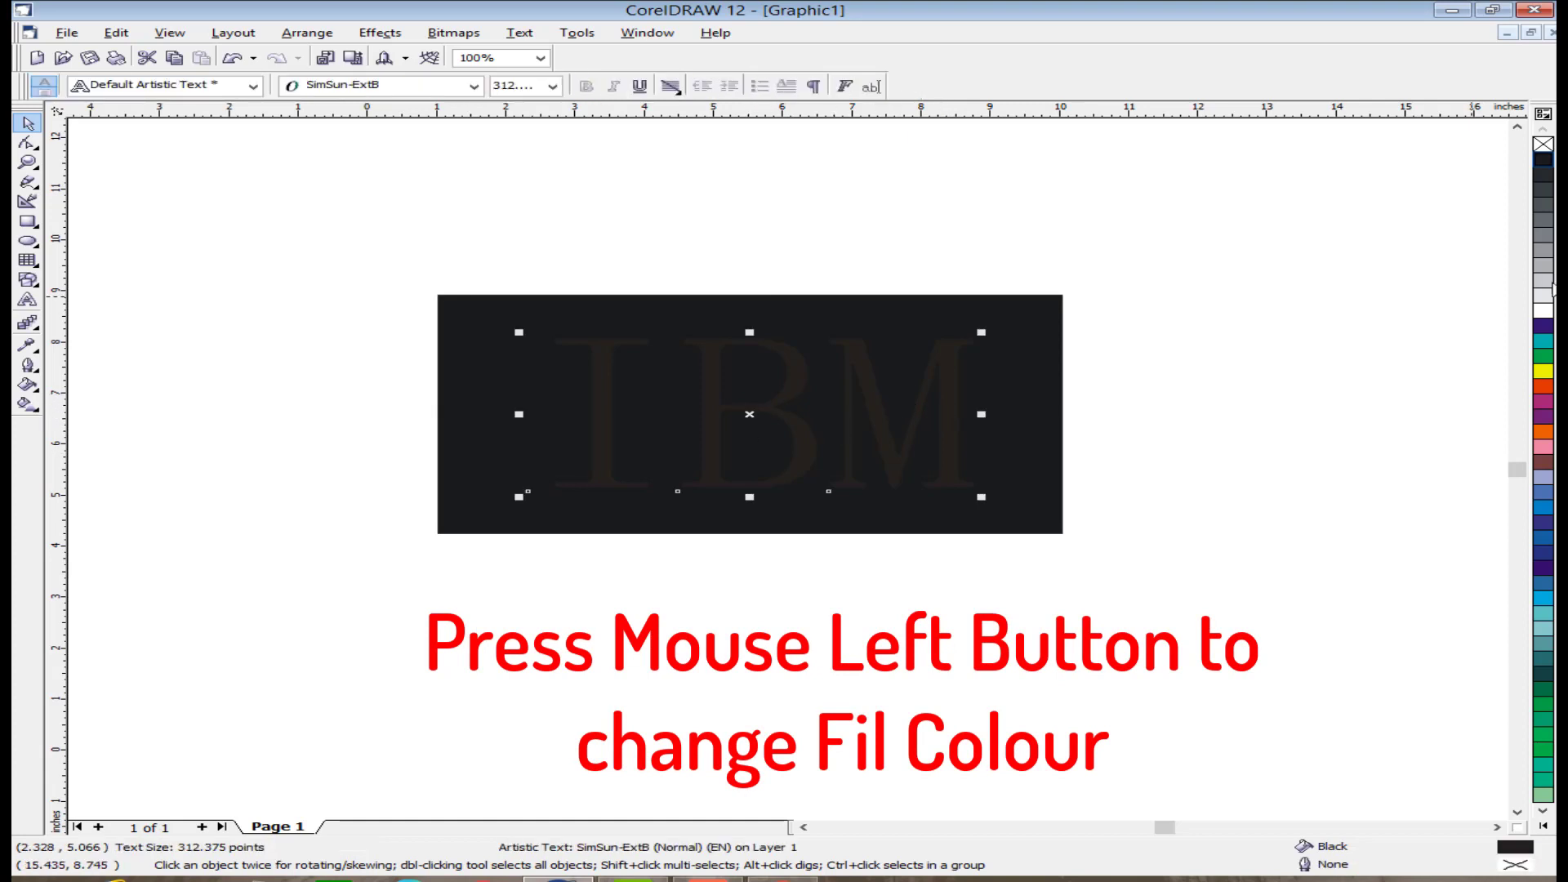
click(1543, 310)
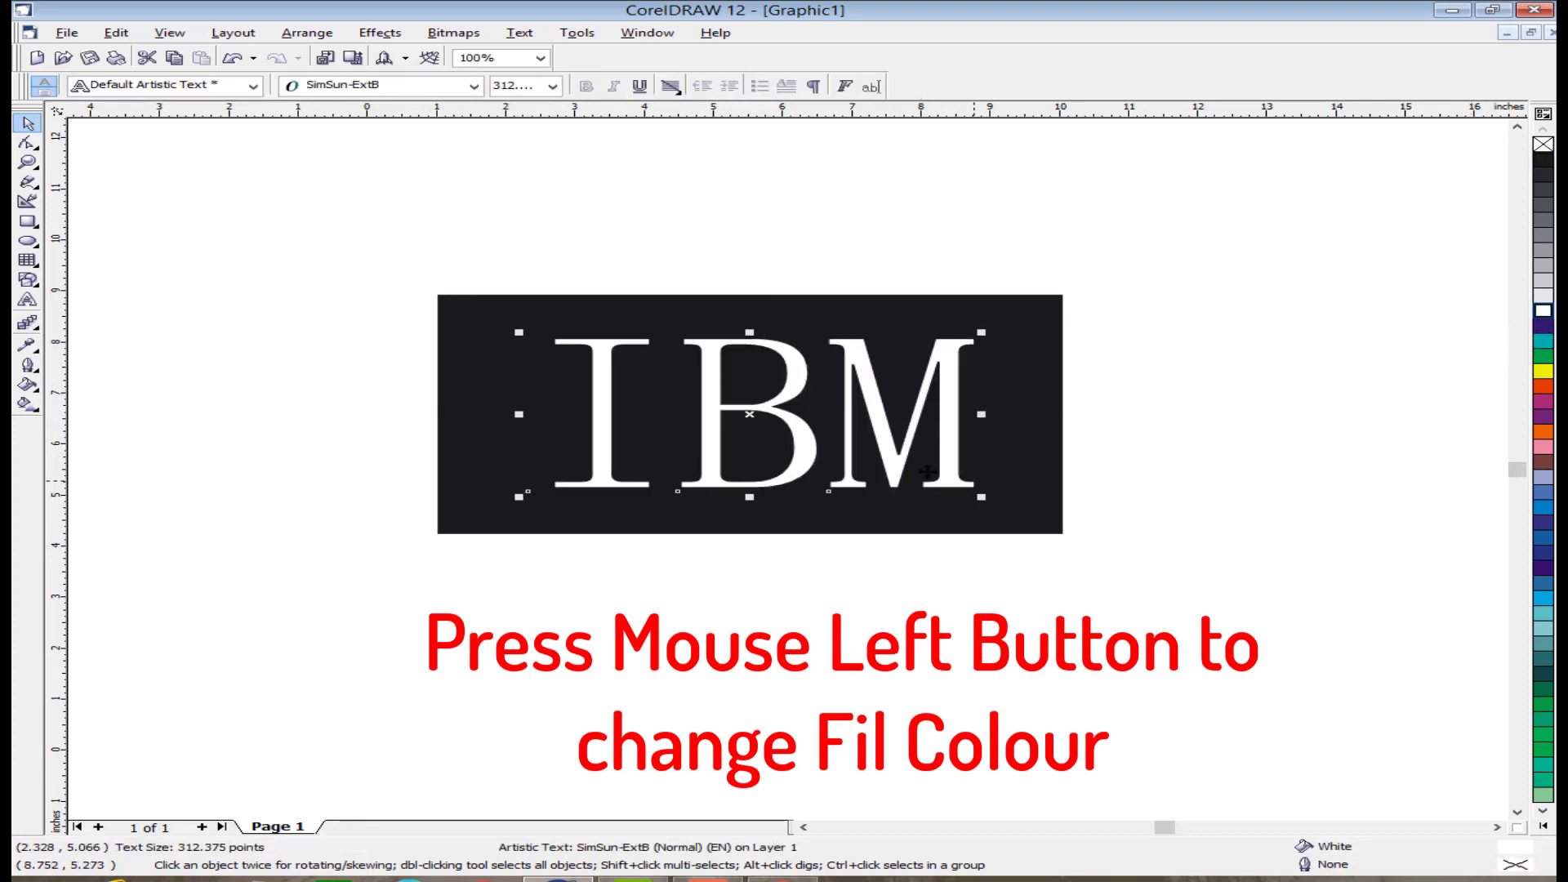
click(1123, 590)
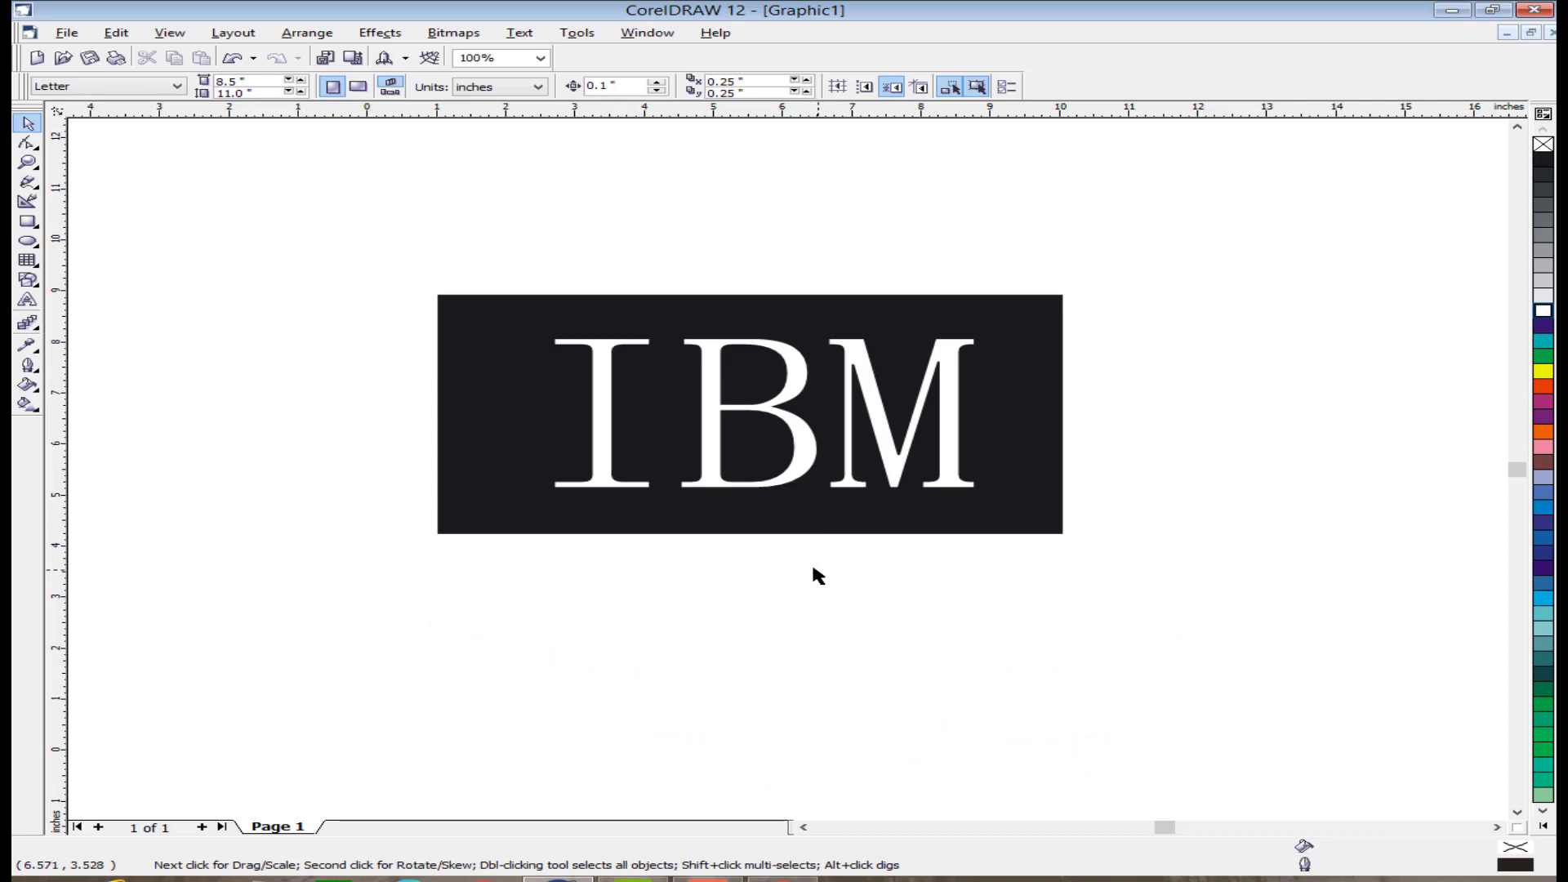
Step: Draw a thin rectangle about 6.65 by 0.09 inches across the letters' upper serifs and fill it with black
click(29, 227)
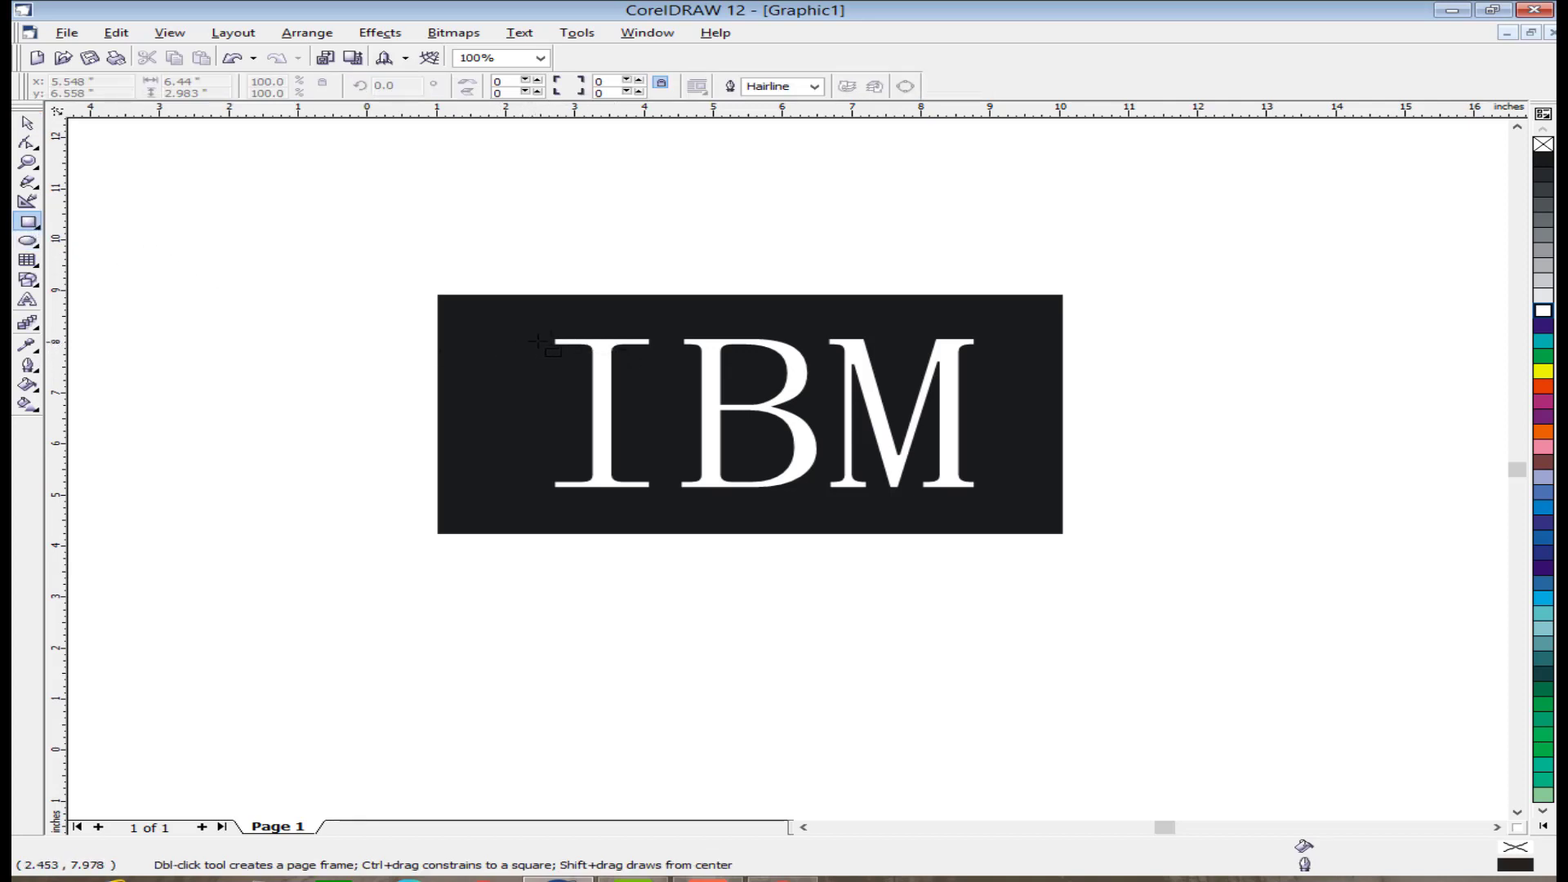
drag(539, 341, 998, 347)
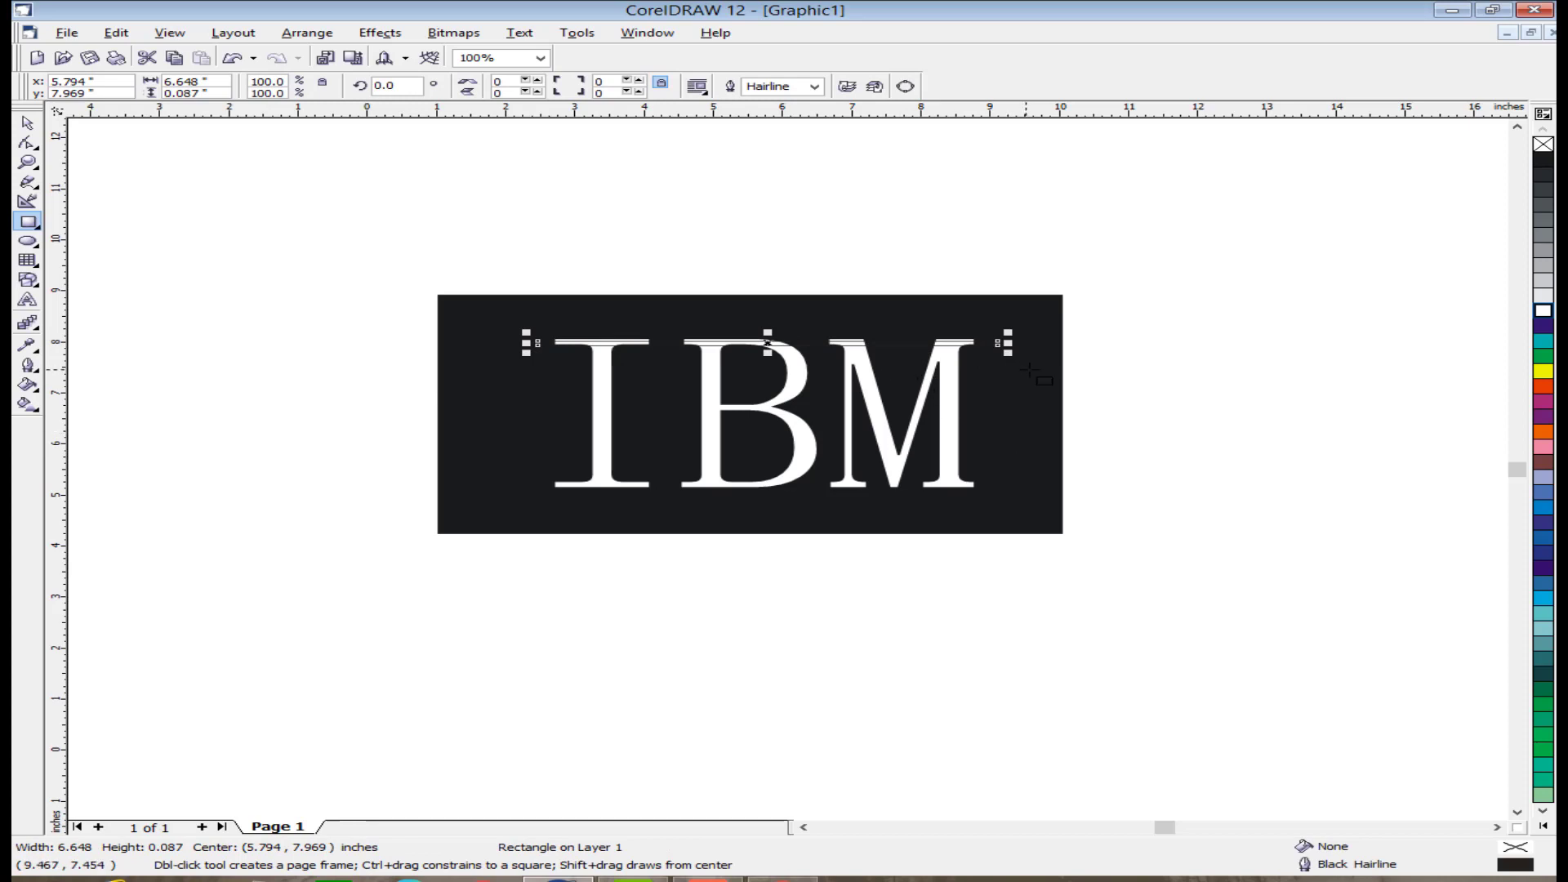
click(1545, 165)
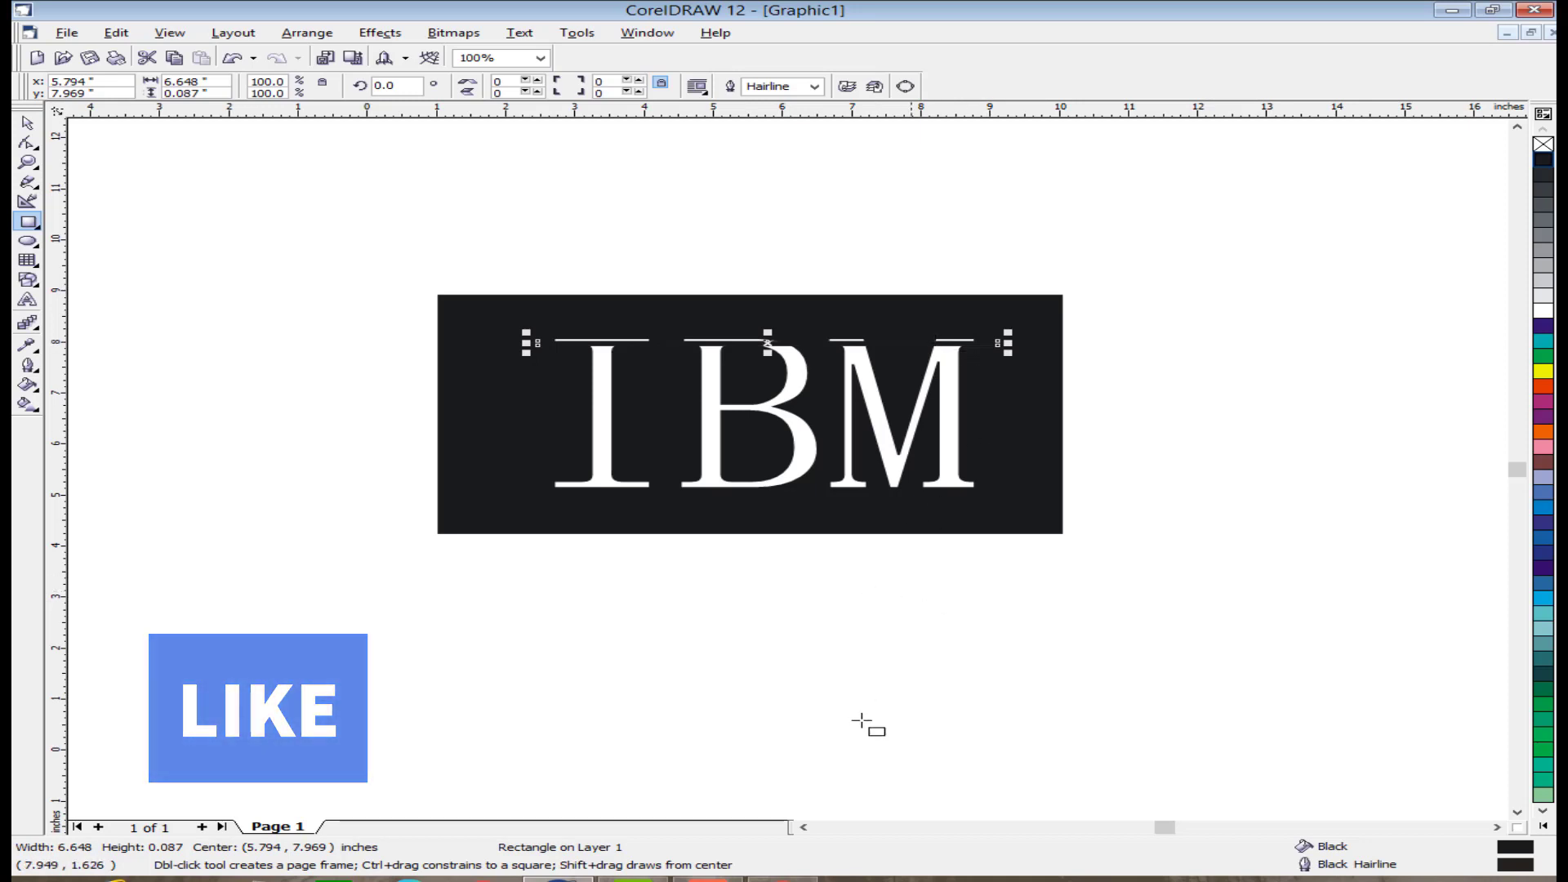
Step: Switch to the Chrome browser and search for "ibm logo" in a new tab to examine images of the striped logo
click(782, 880)
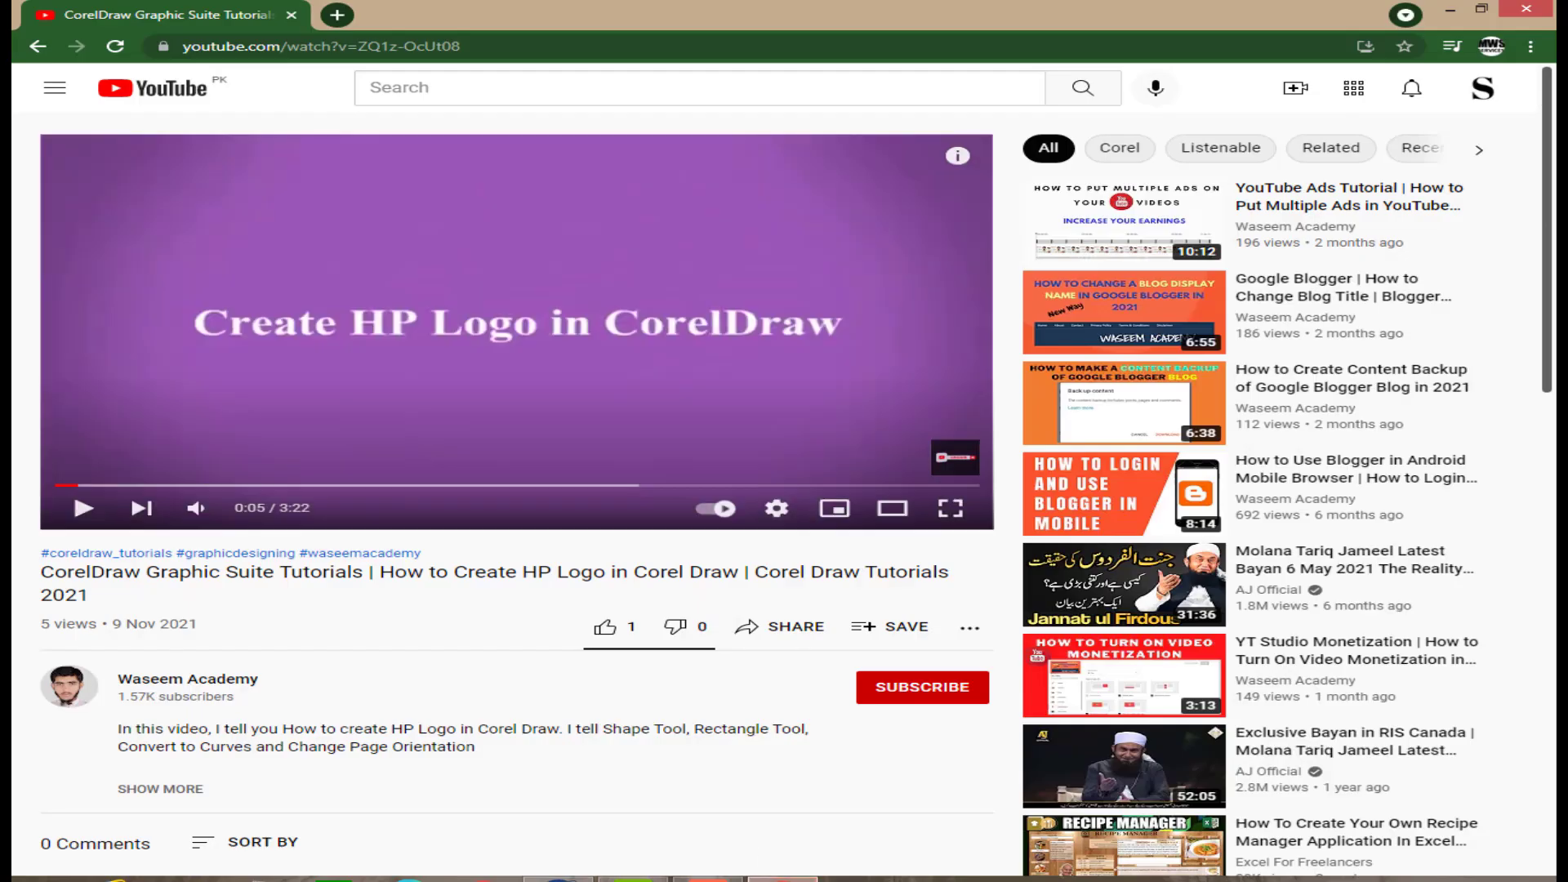
click(336, 14)
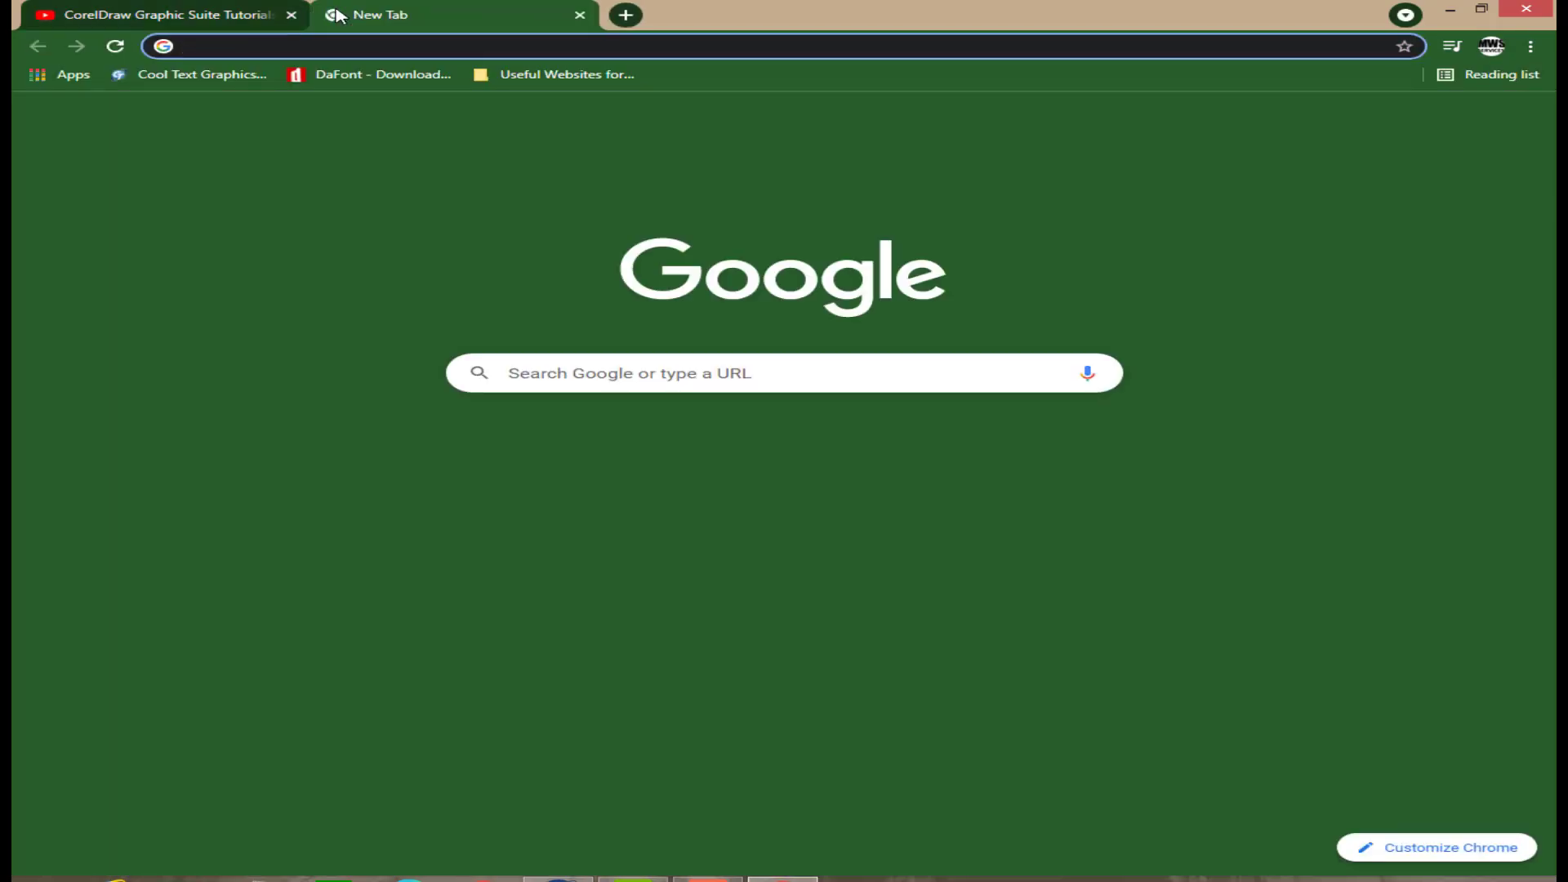
text(ibm logo)
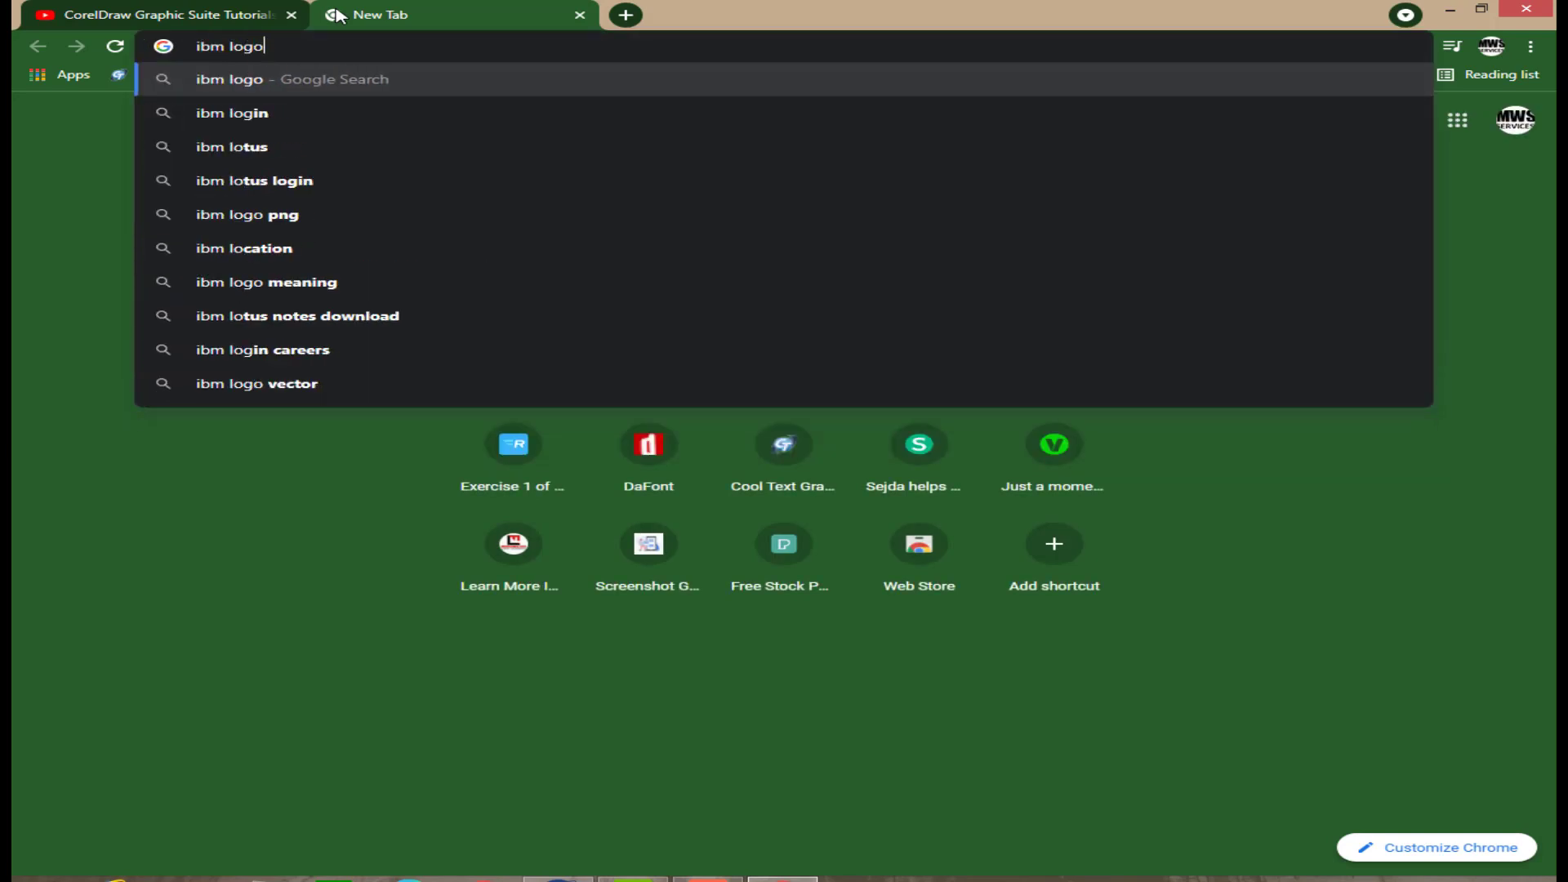
key(Return)
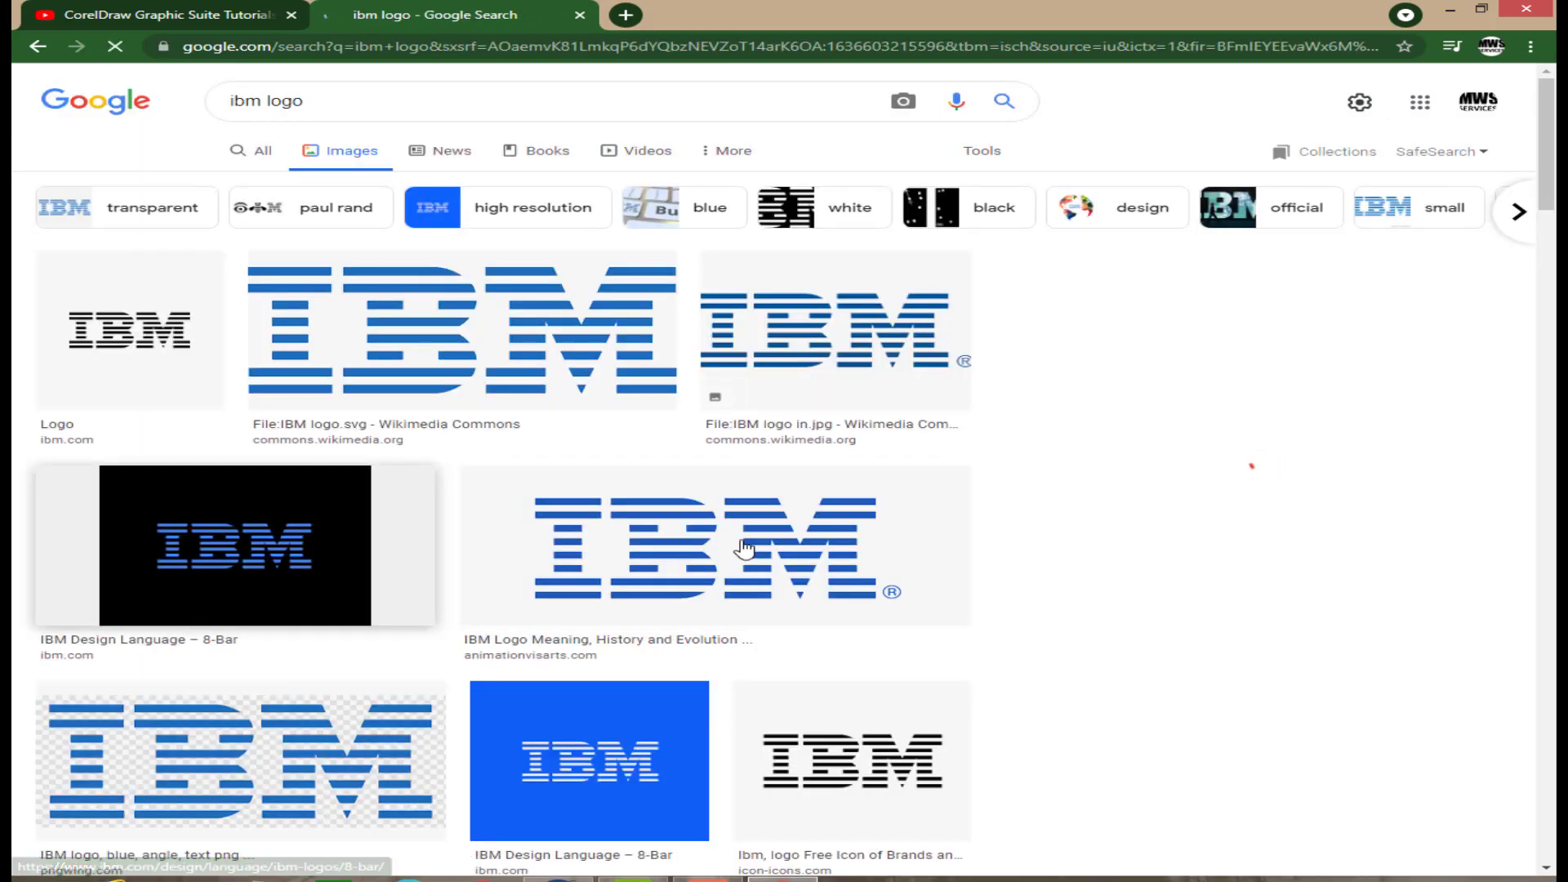
click(274, 597)
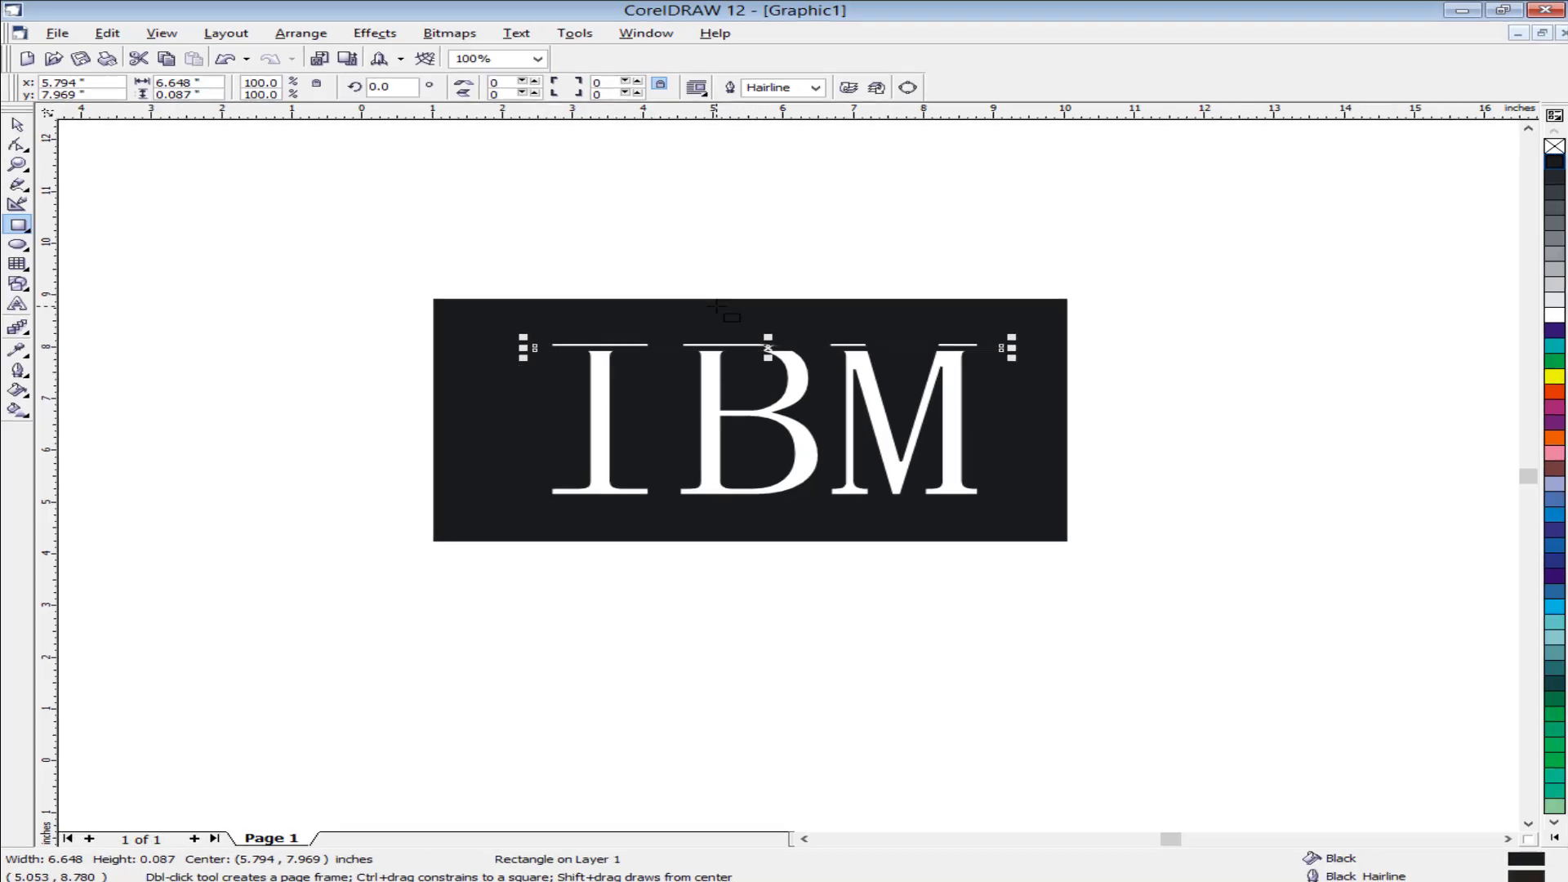
Step: Duplicate the thin black strip with an offset, fill the duplicate with white, and remove that duplicate
key(ctrl+d)
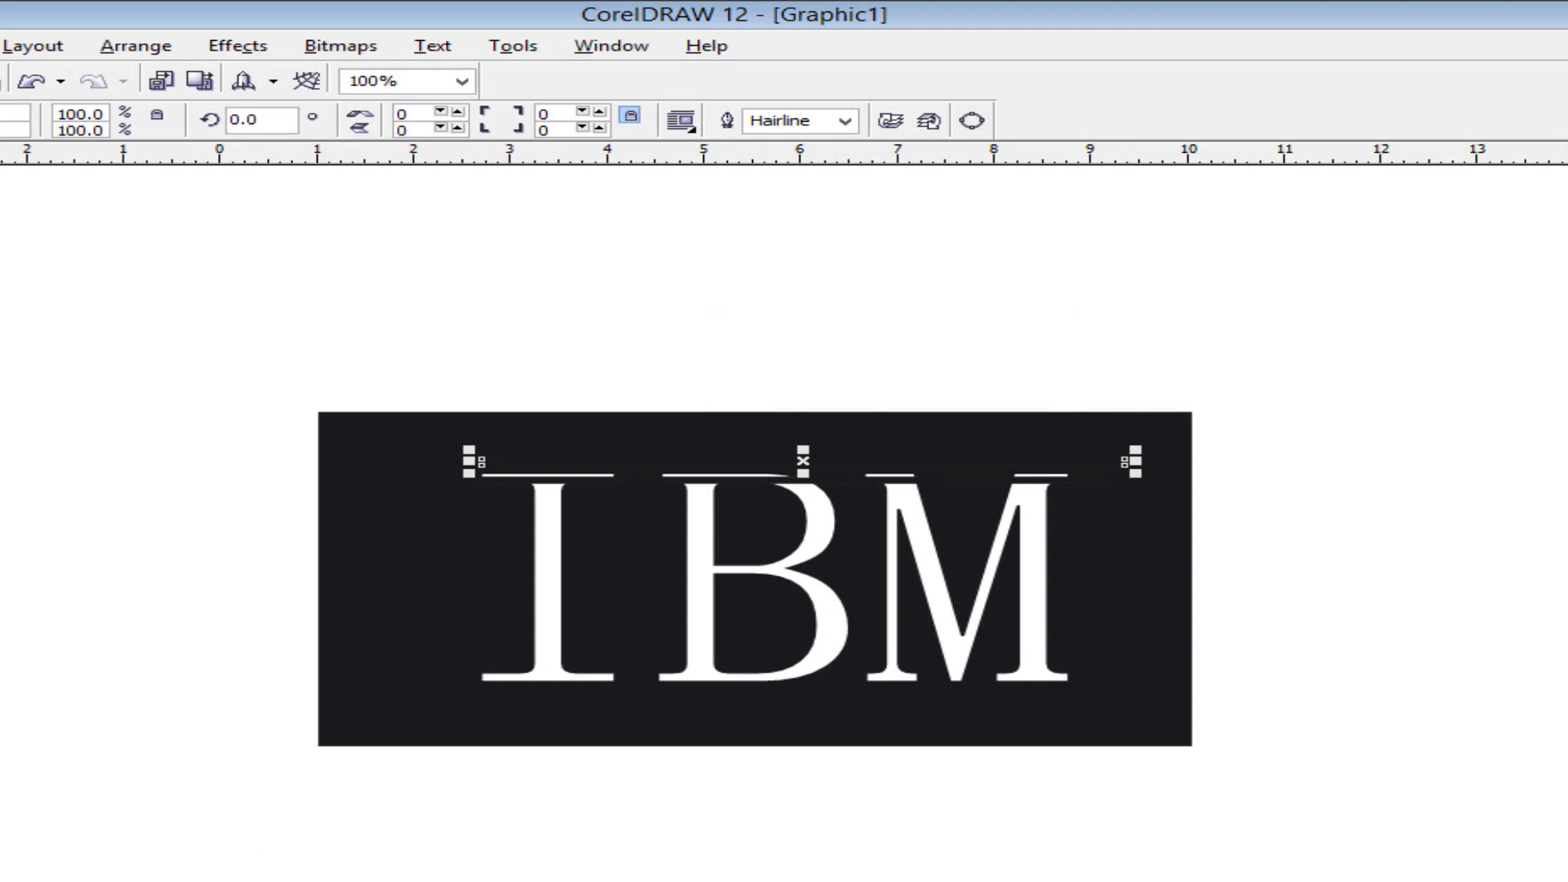
click(1565, 343)
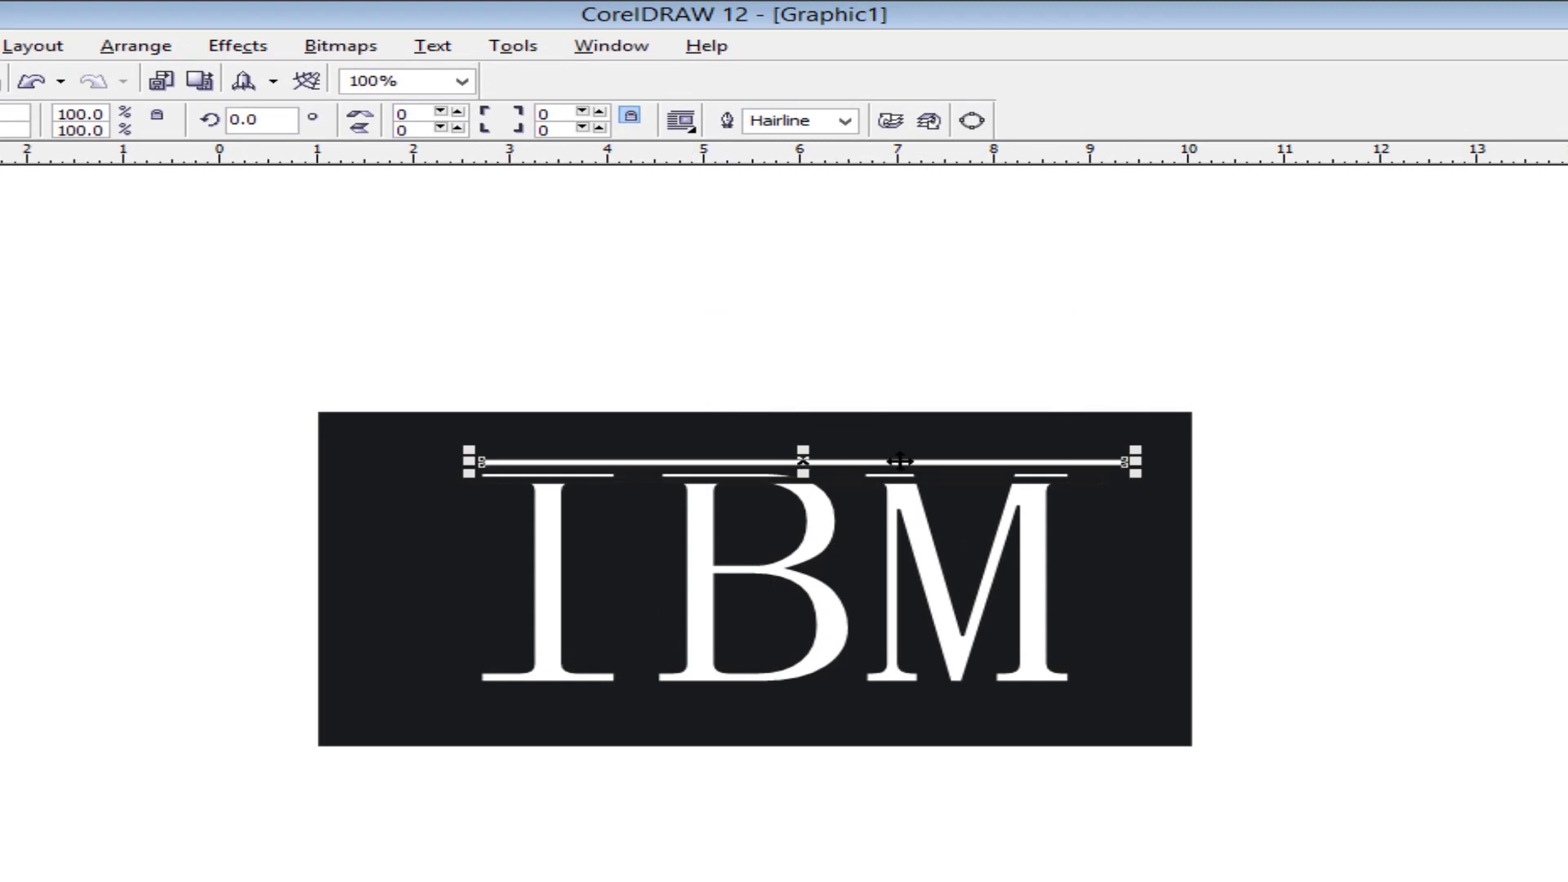
click(730, 482)
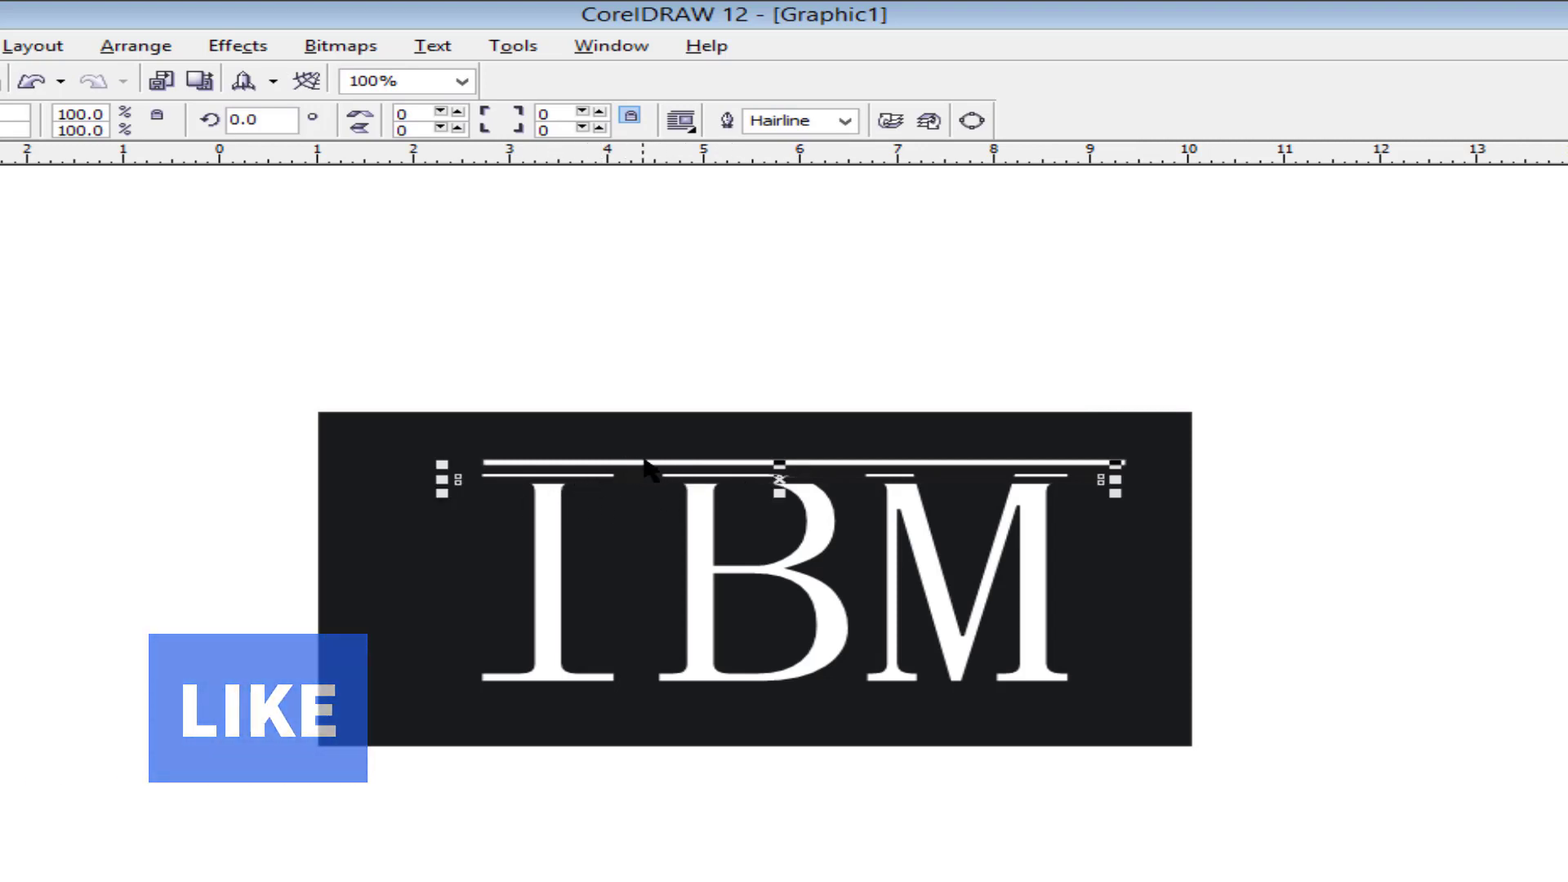
click(646, 462)
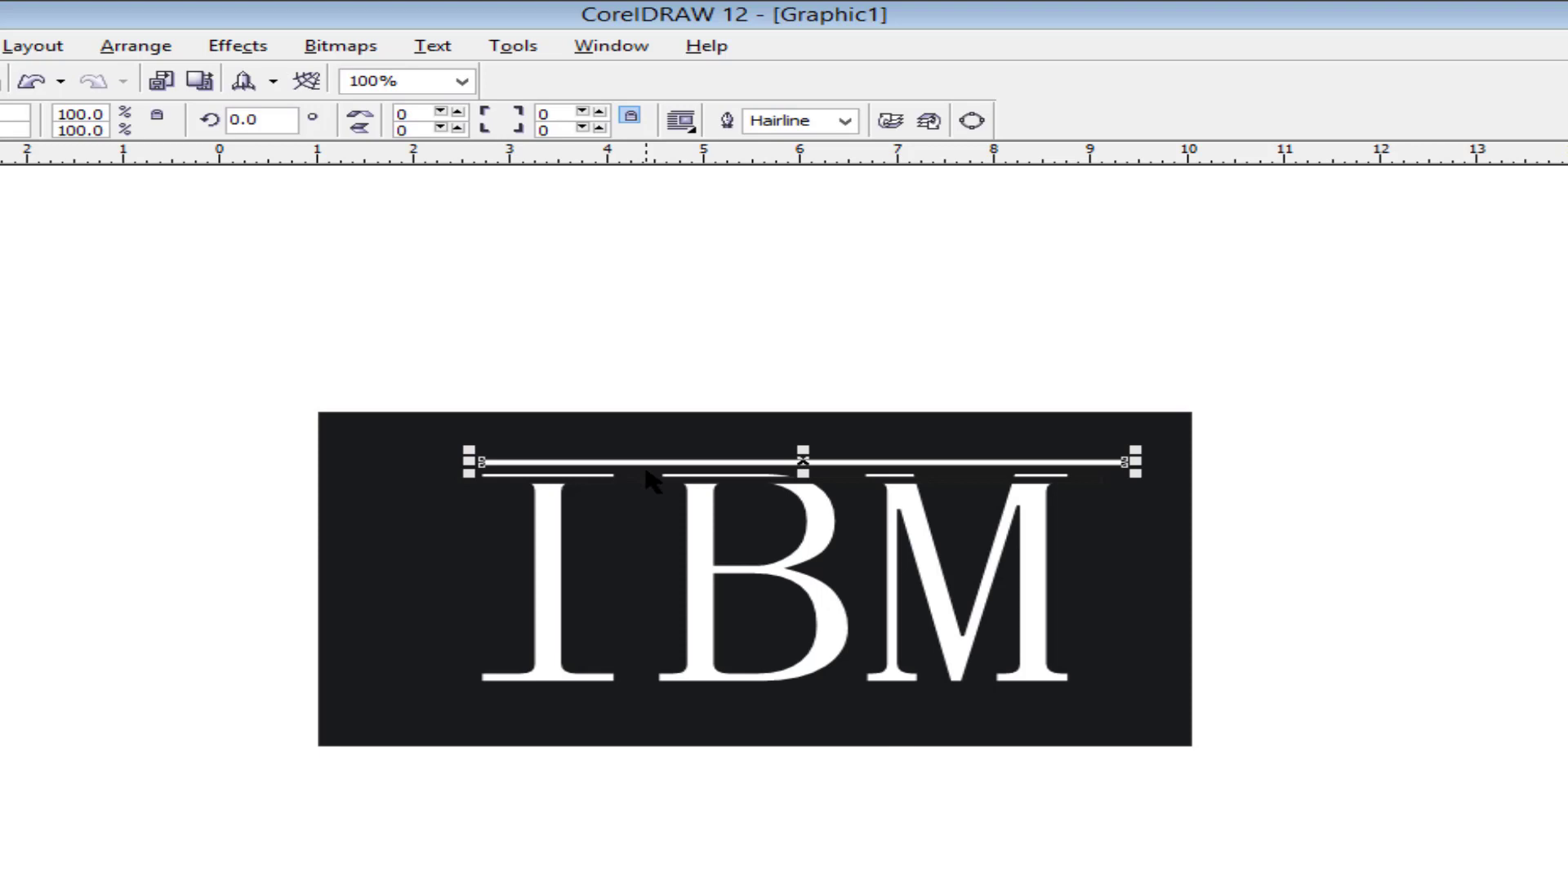
key(Escape)
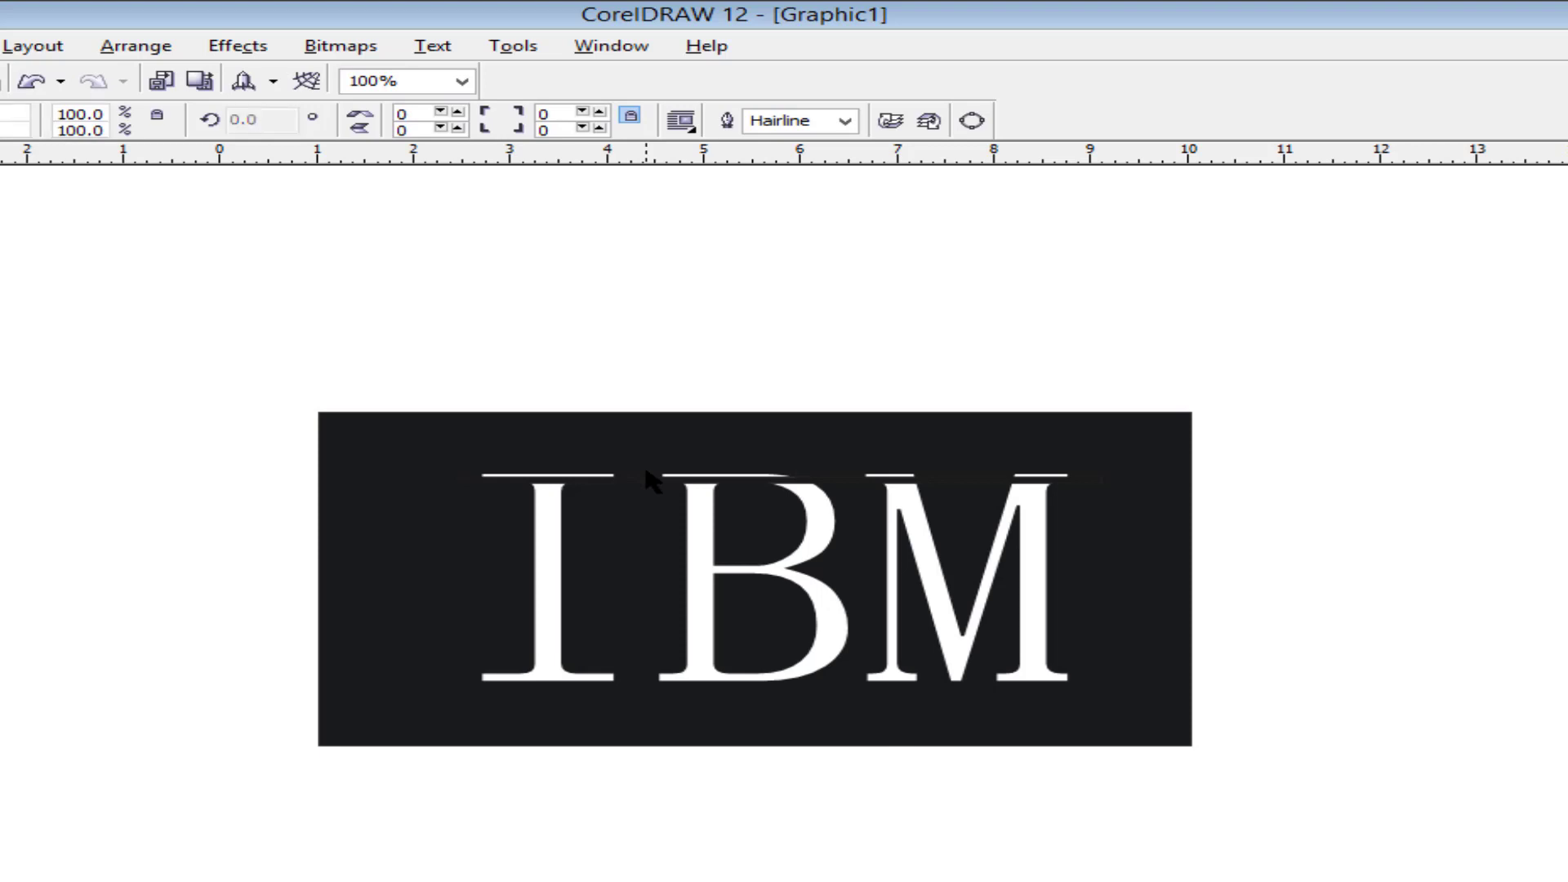
Step: Copy the thin black strip in place, fill the copy with white, and nudge it down across the letters
click(718, 486)
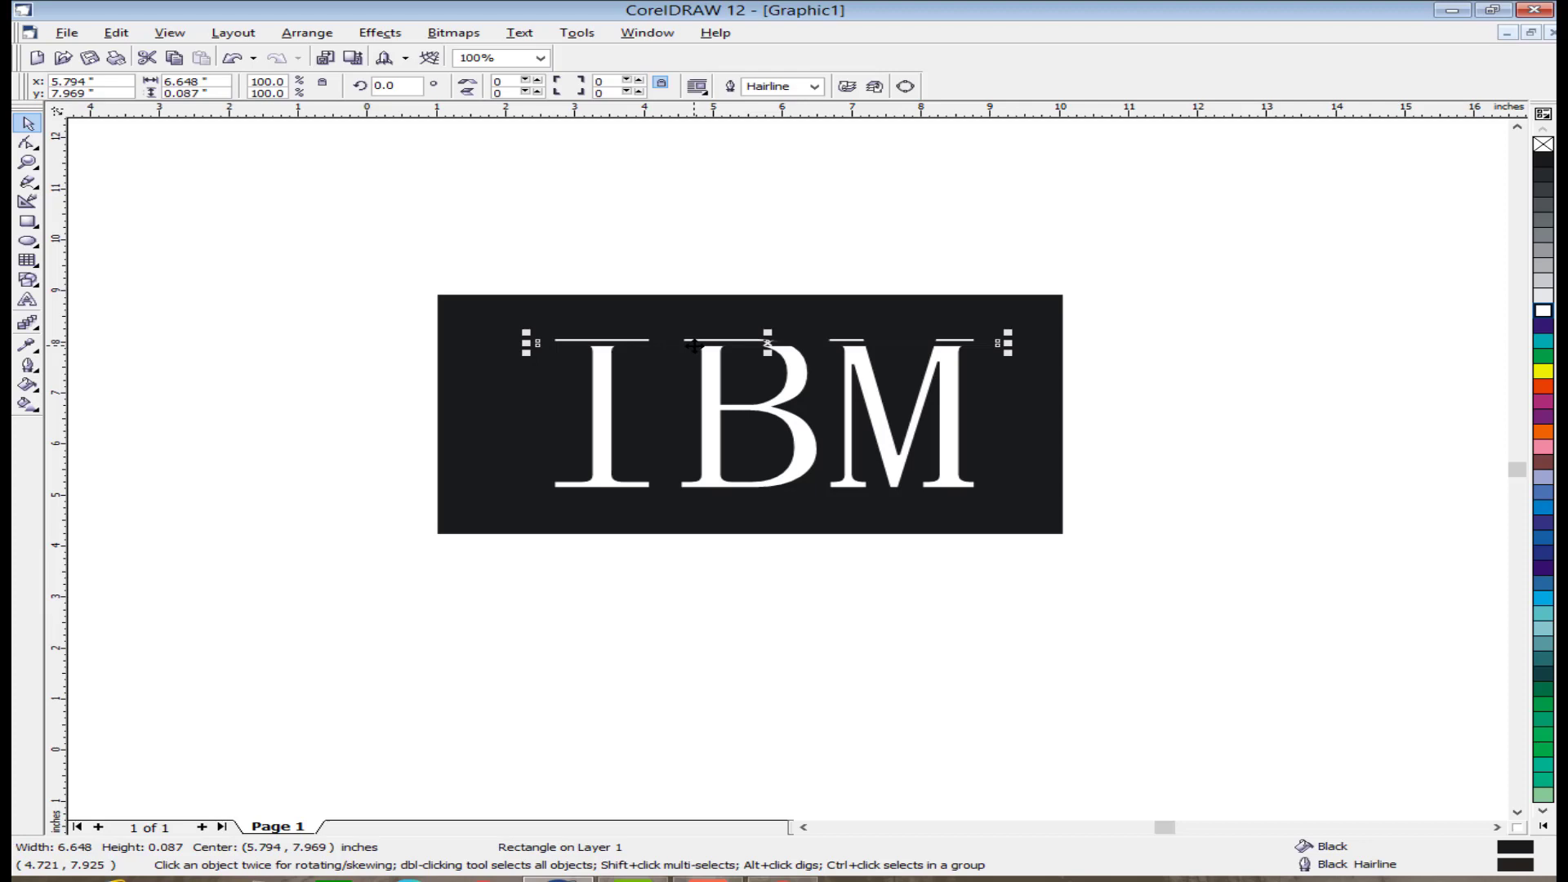
key(KP_Add)
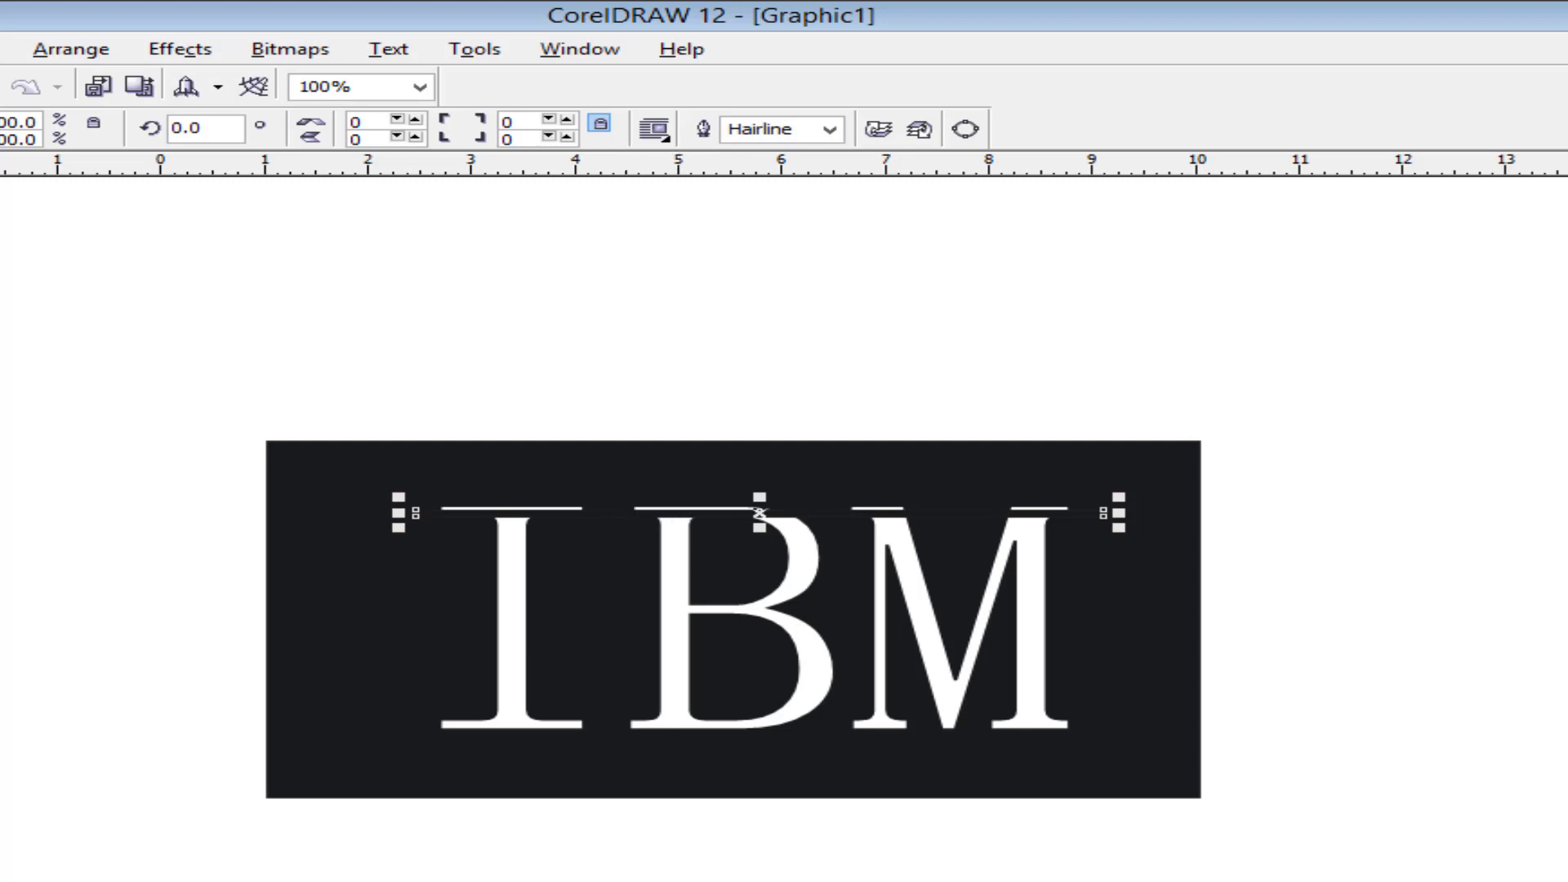
click(457, 881)
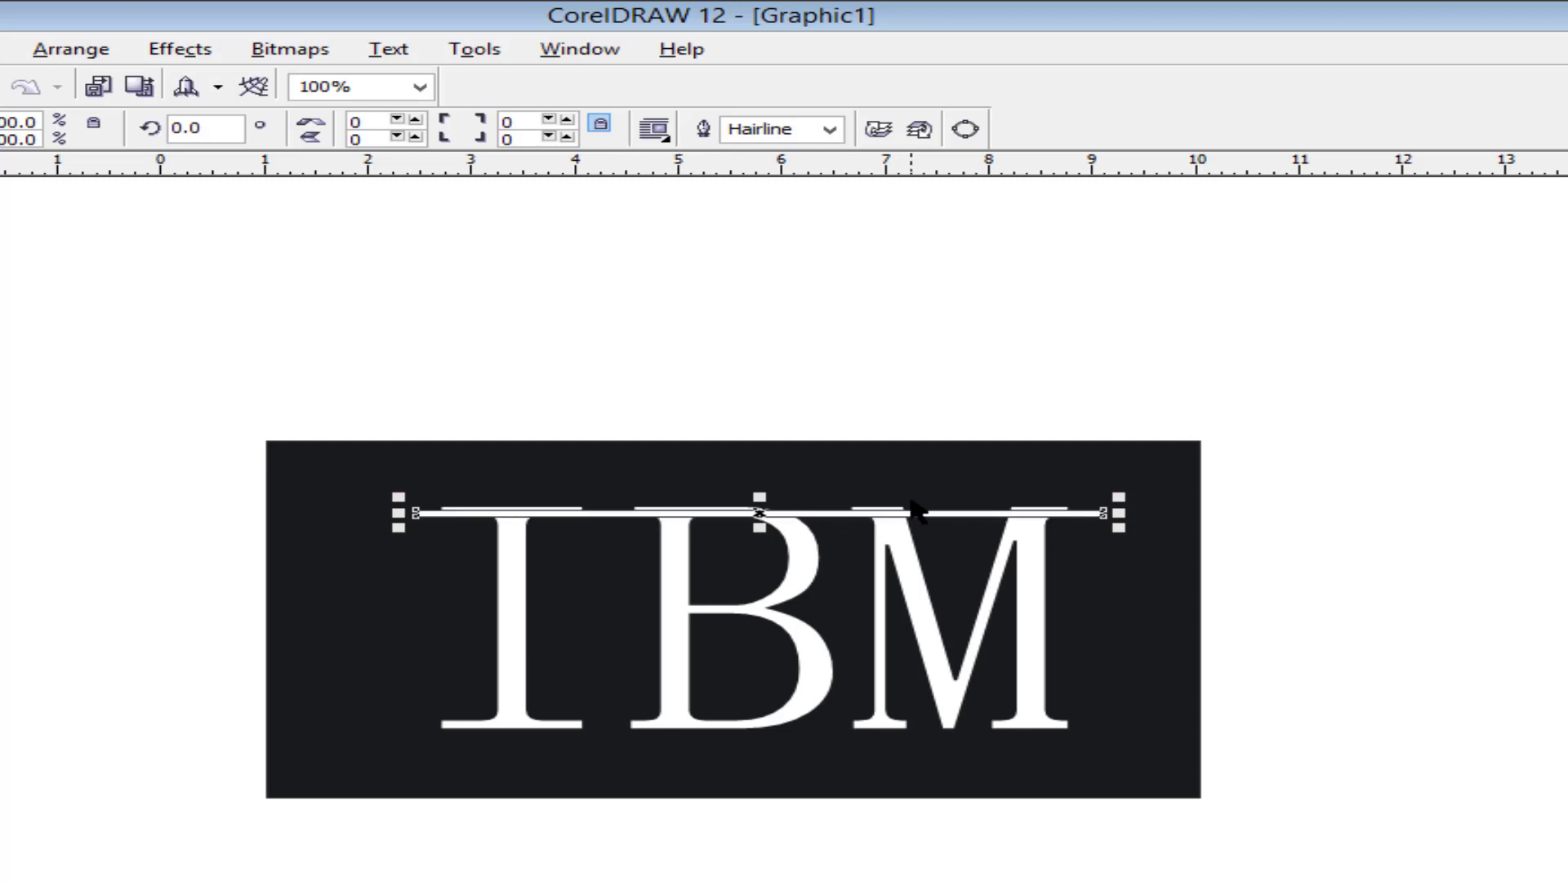
key(Down)
key(Down)
key(Down)
key(Down)
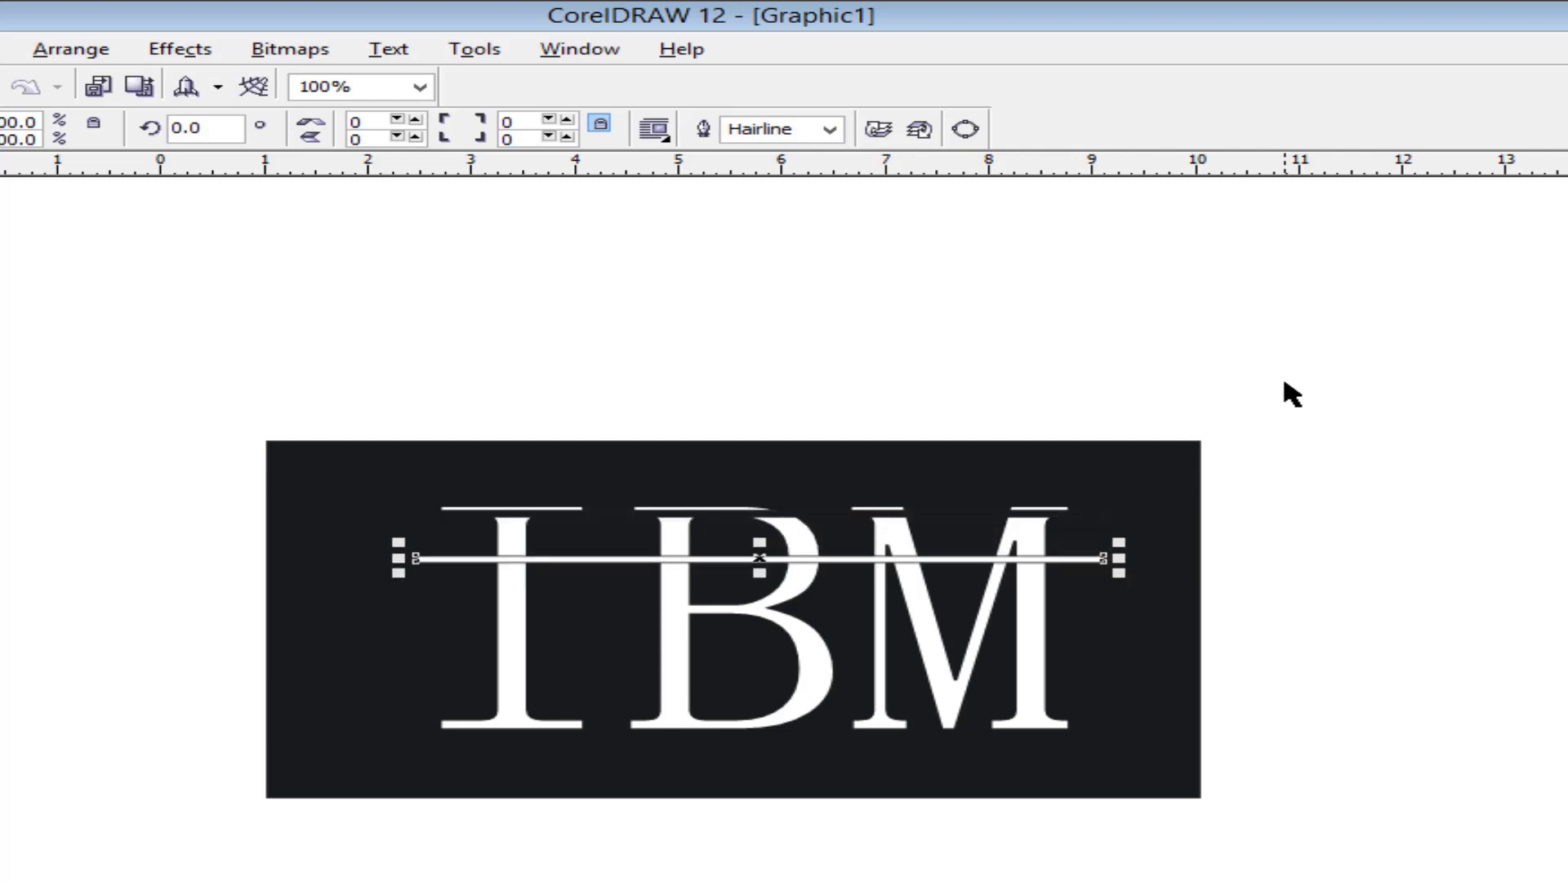
Step: Delete the white copy of the strip, leaving only the original black strip over the letters
click(1047, 515)
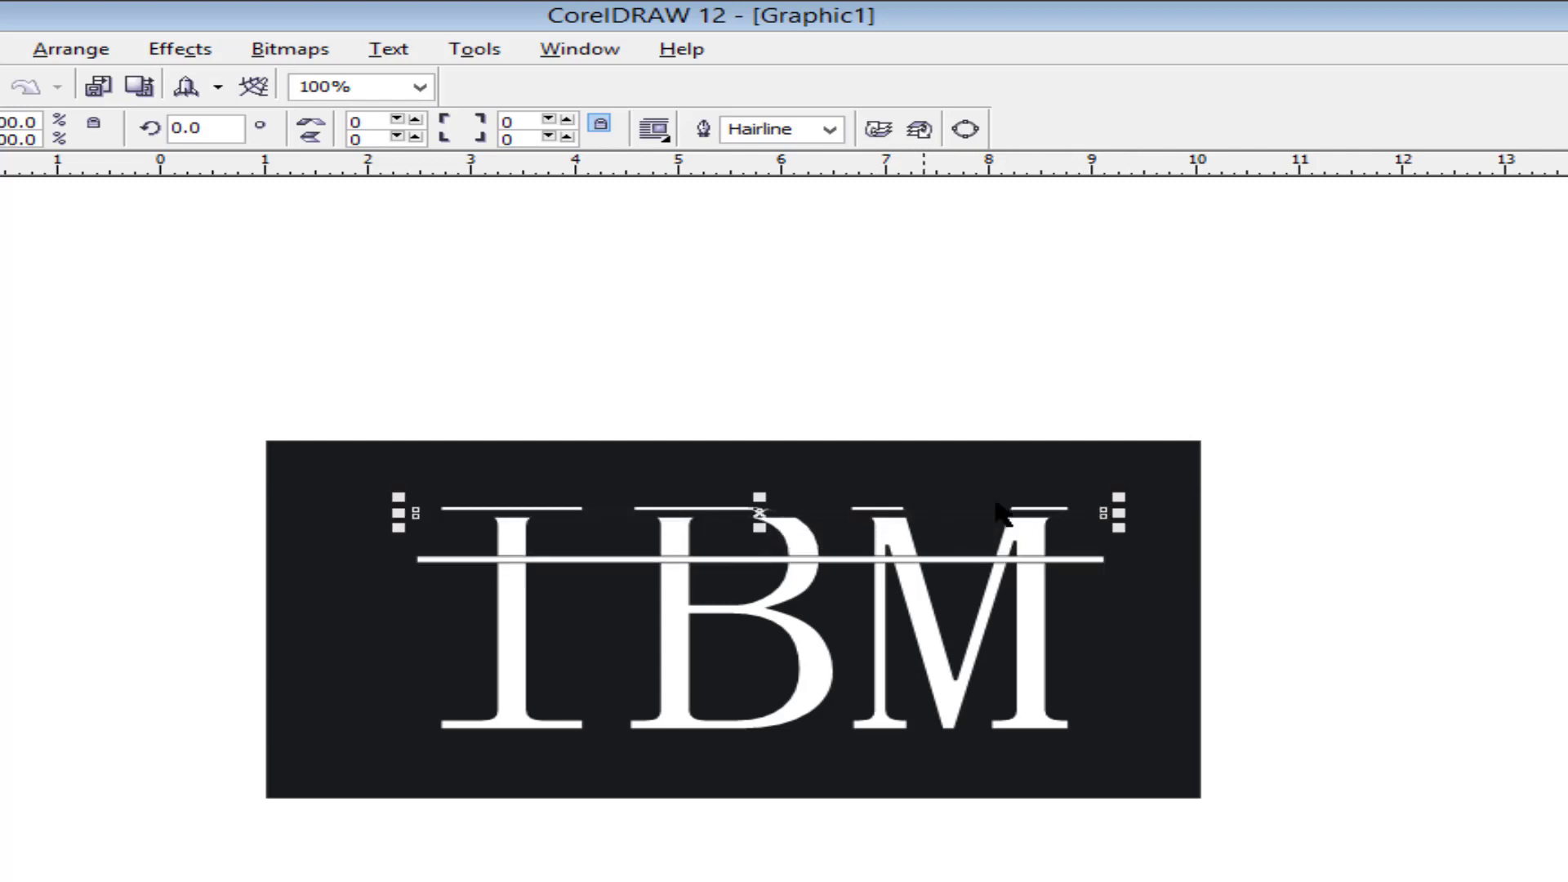
click(1022, 559)
key(Delete)
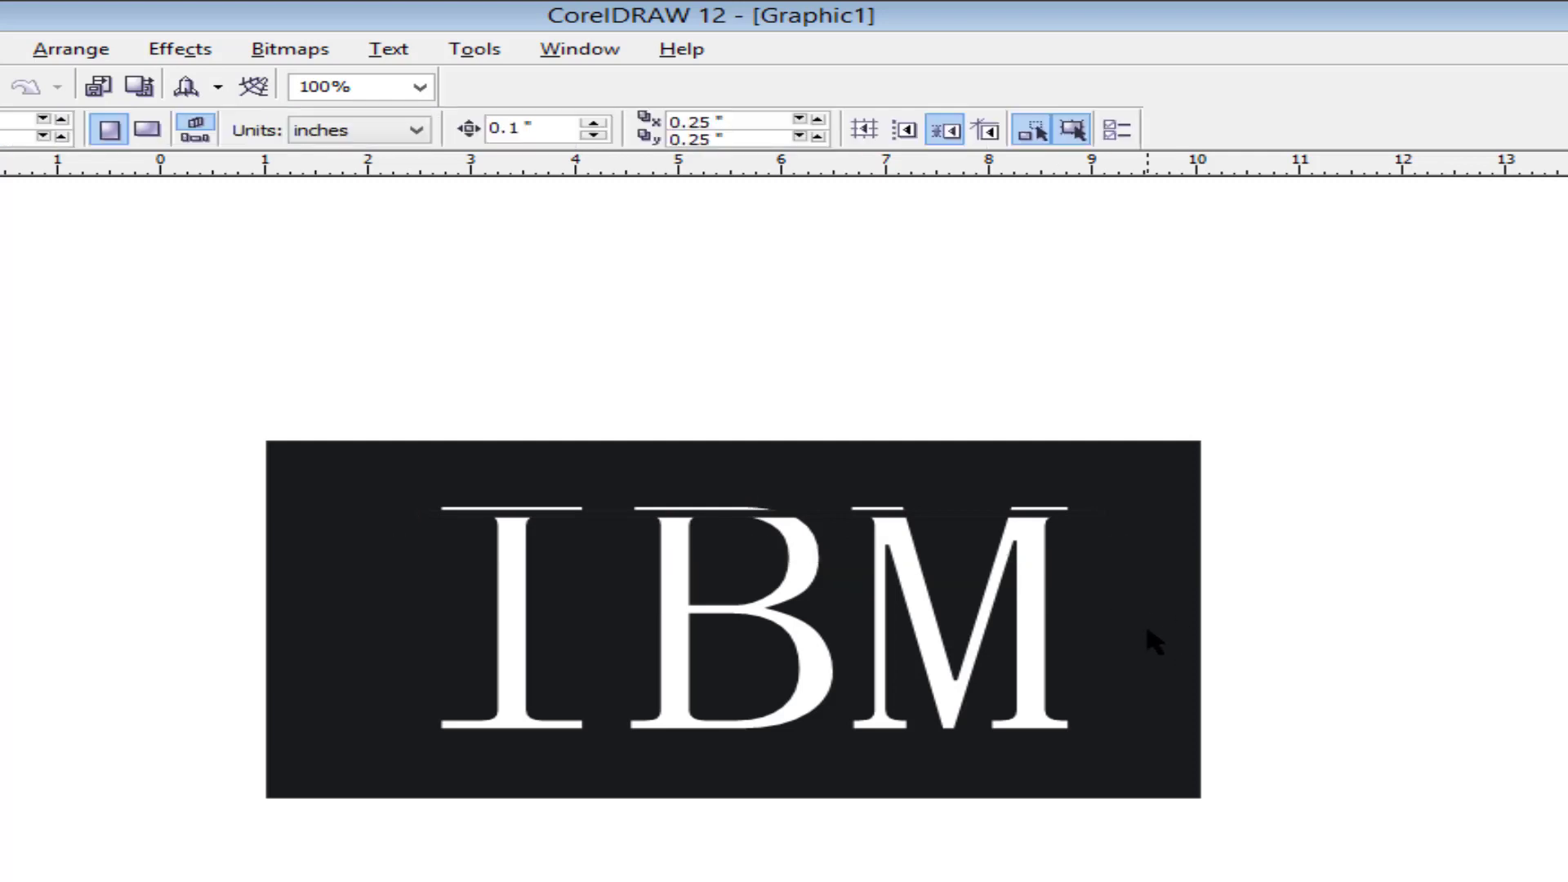
Step: Copy the black strip in place and nudge the copy down, fine-tuning it to a narrow gap below the original
click(888, 523)
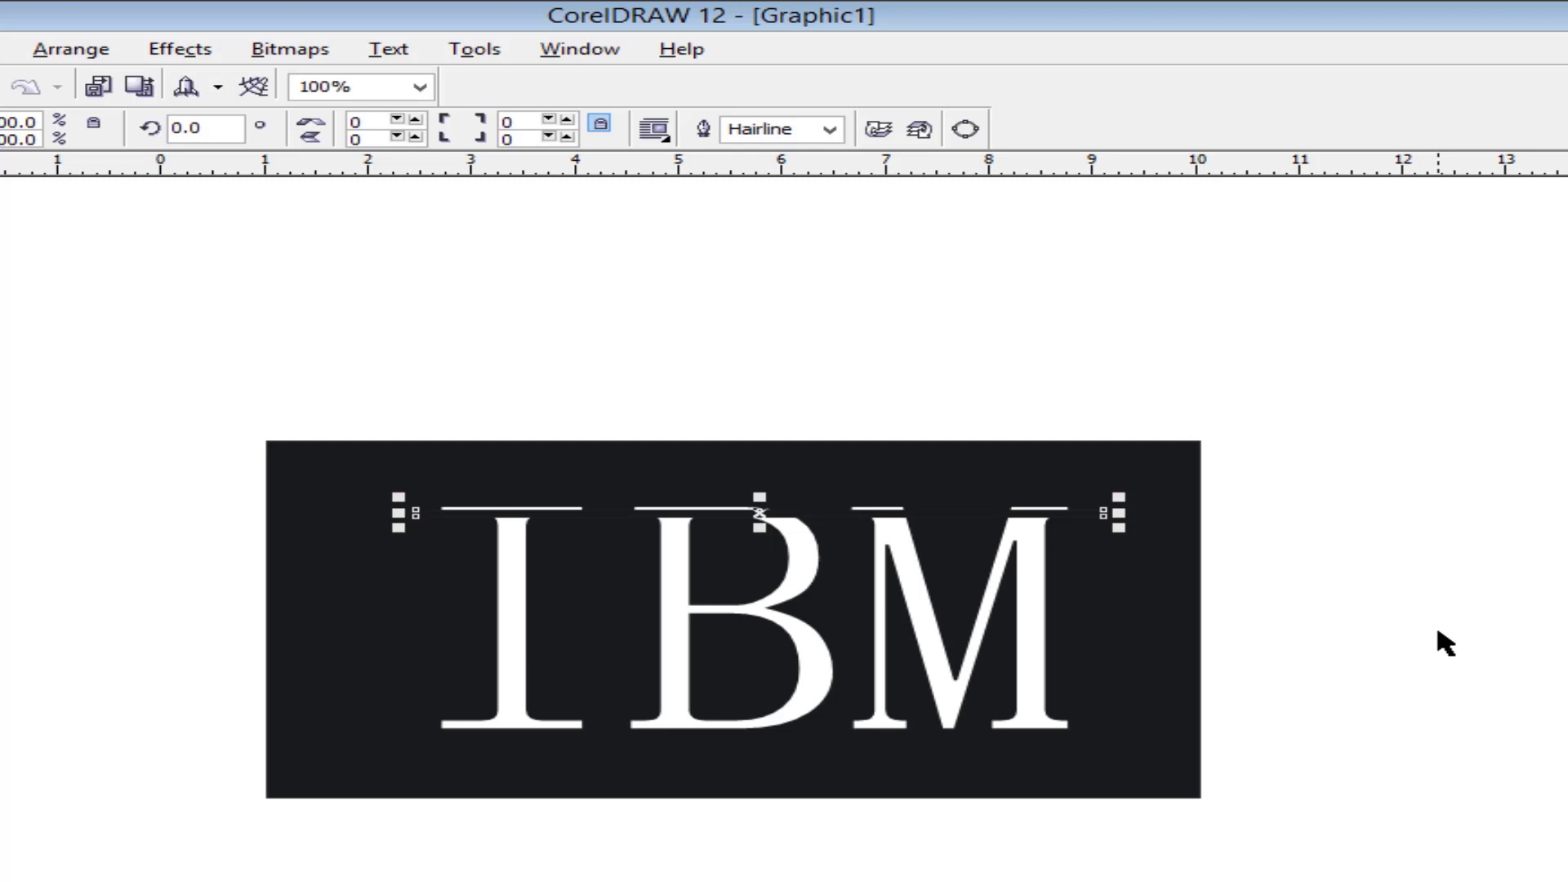
key(Down)
key(Down)
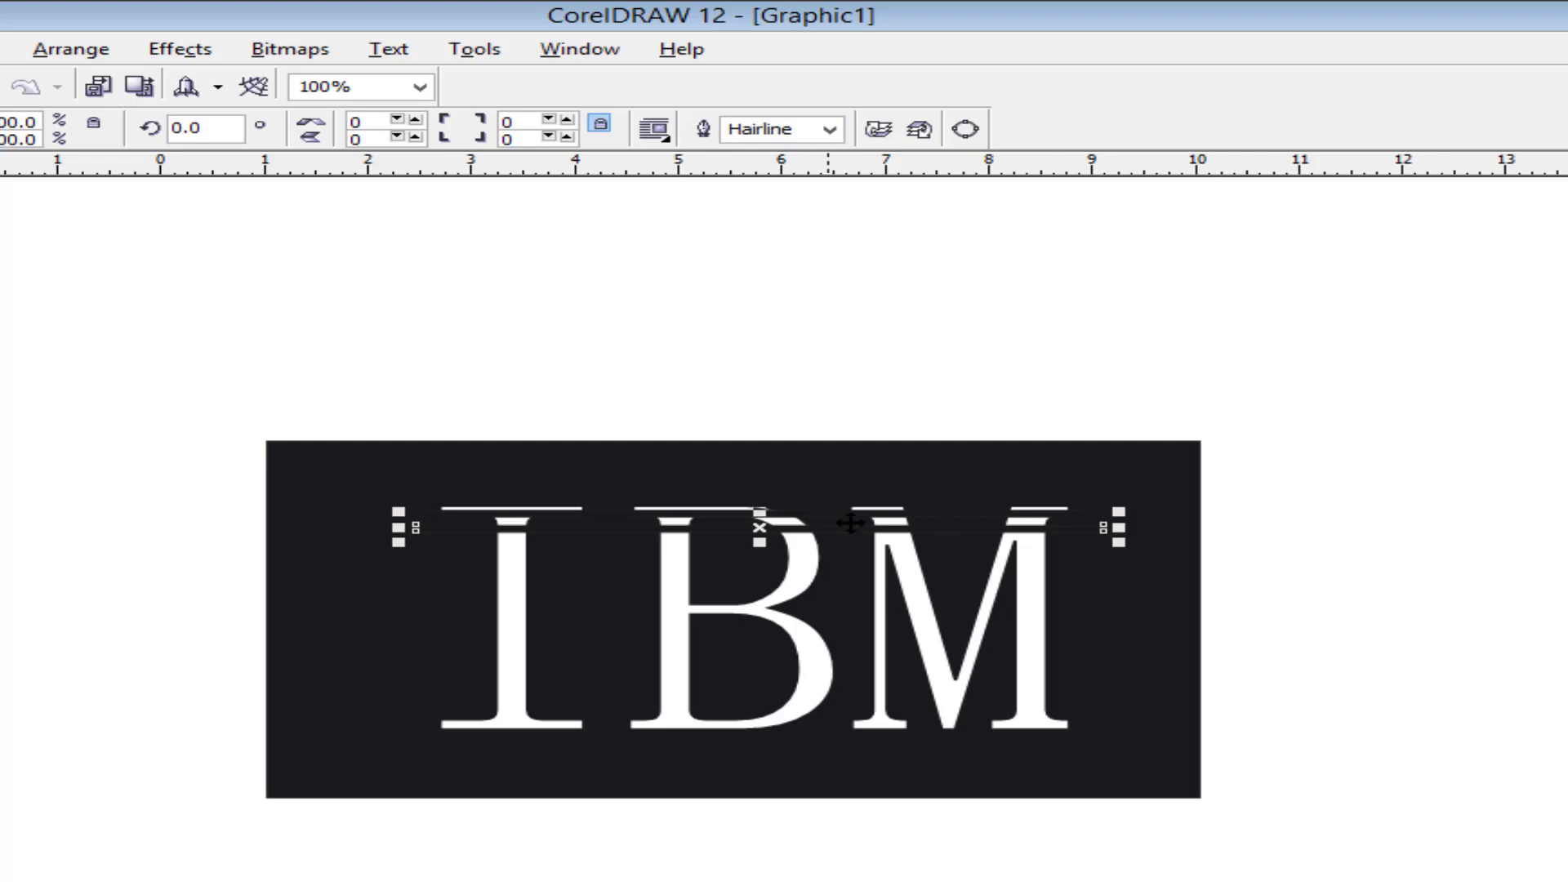
scroll(859, 506, up, 2)
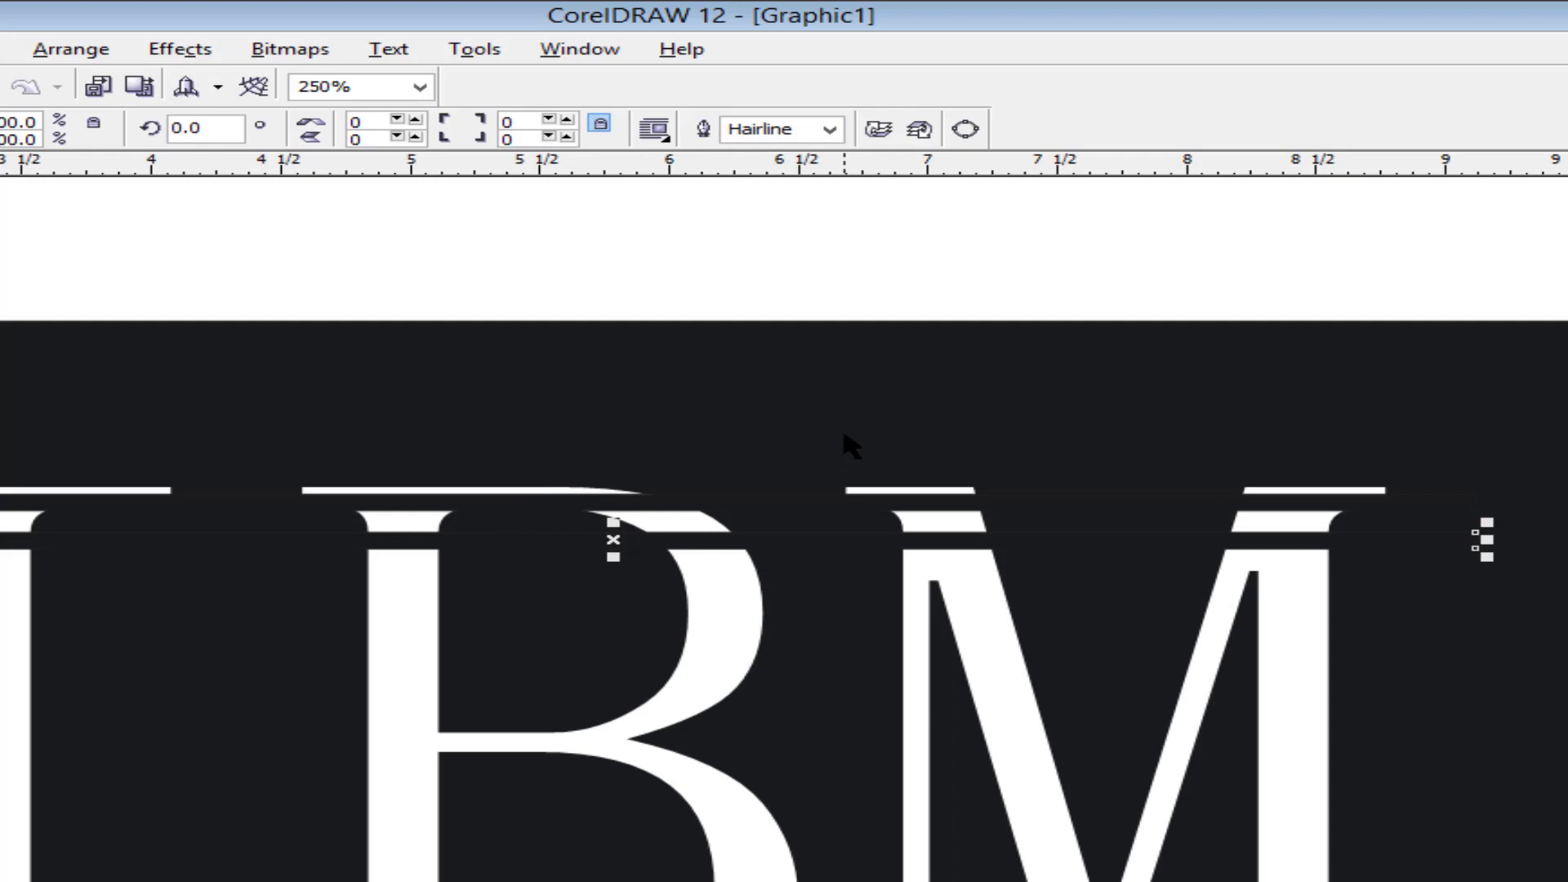
key(ctrl+Up)
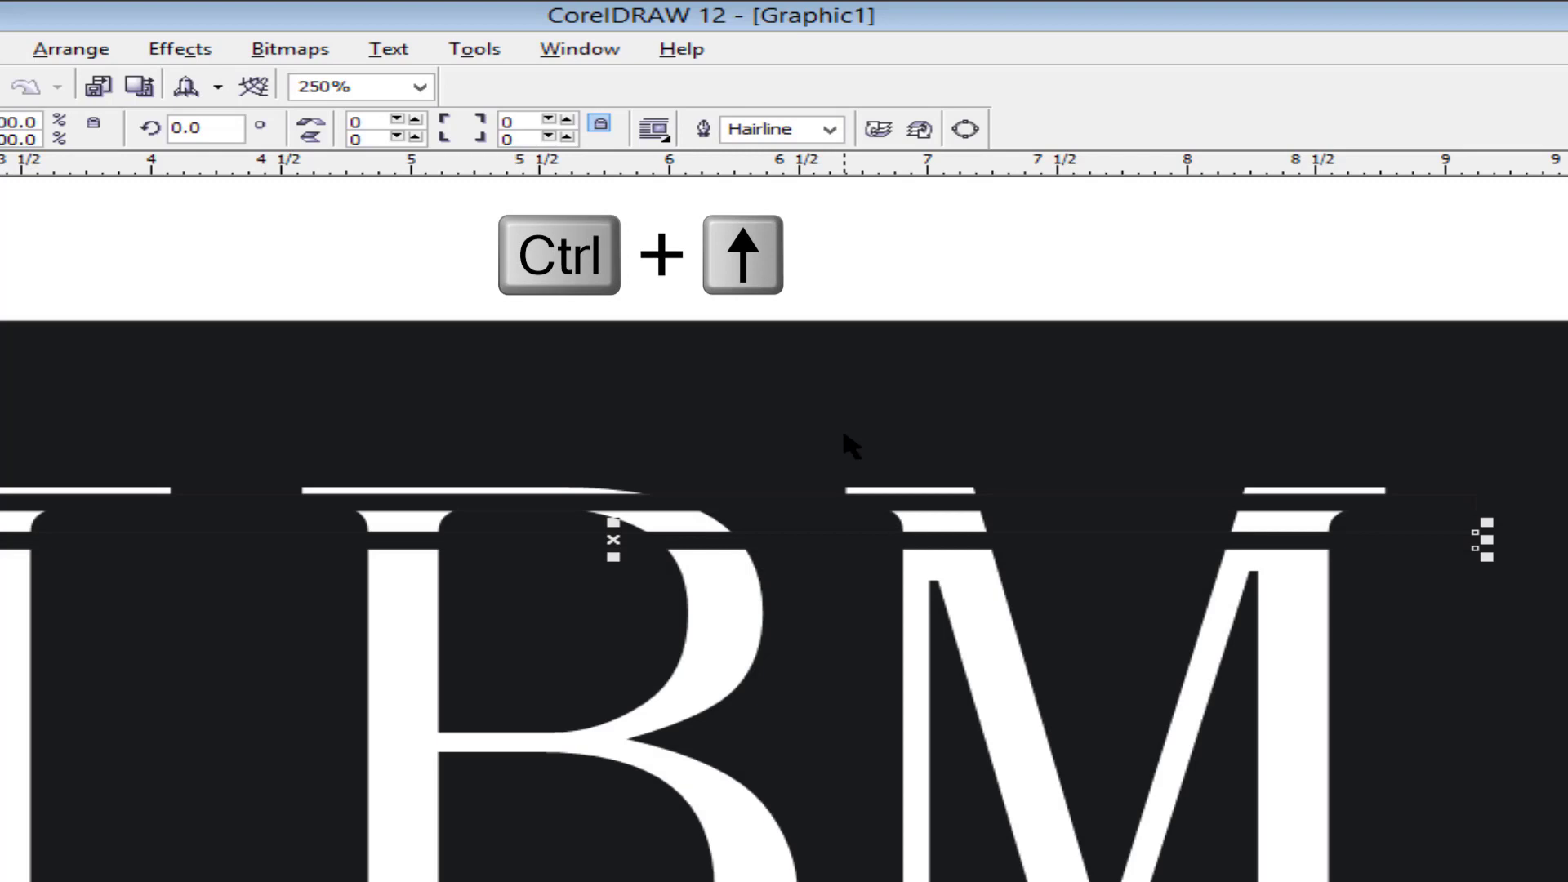
key(ctrl+Up)
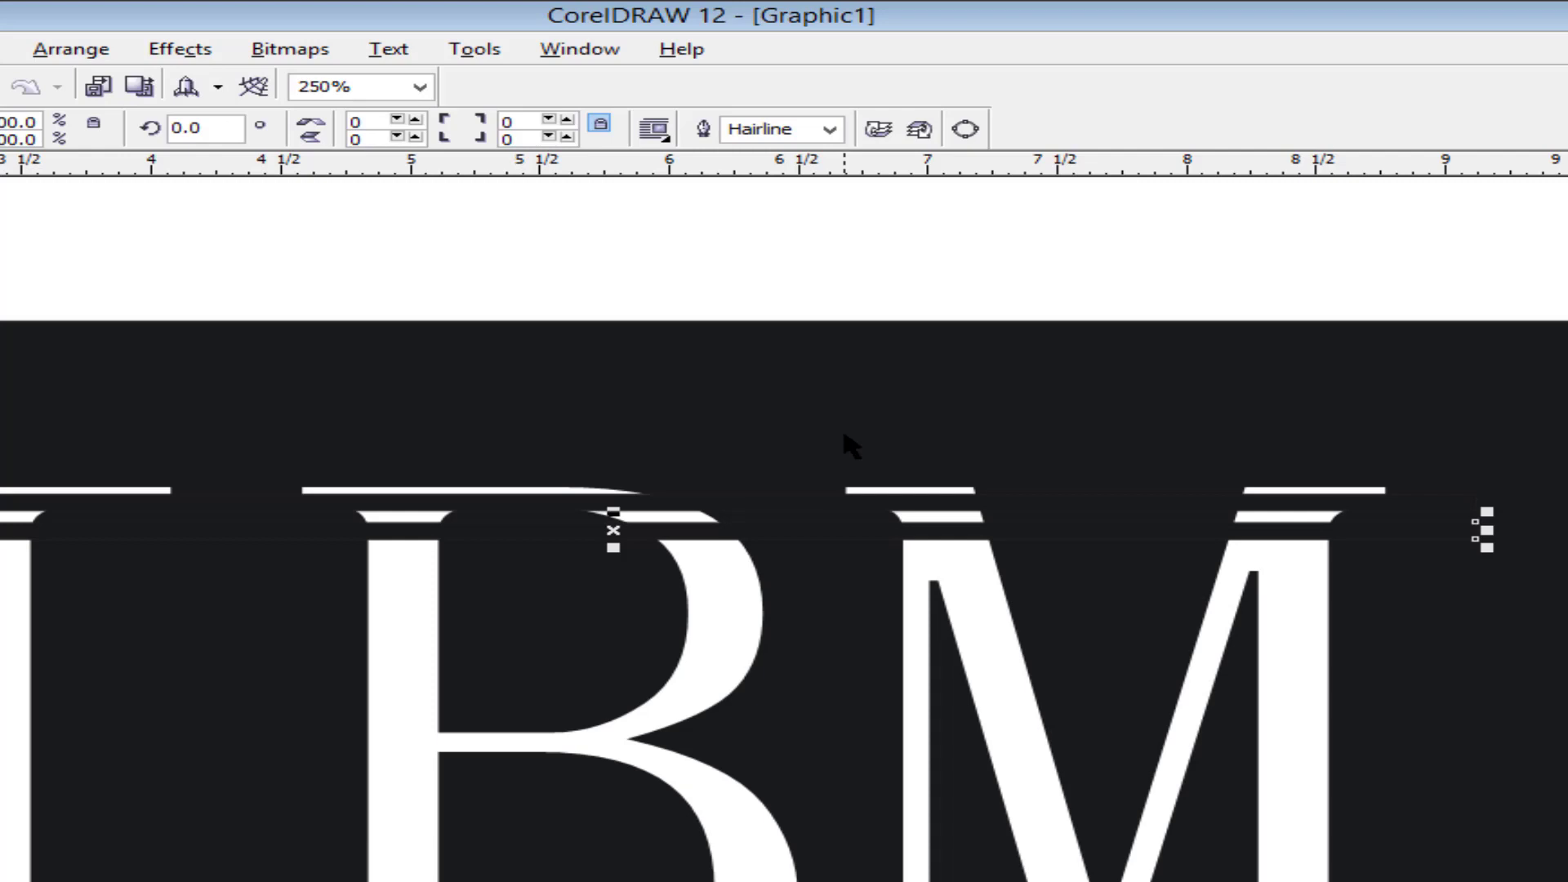
Step: Nudge the second black strip down to the middle of the letters and back up to just below the first strip
key(Down)
key(Down)
key(Down)
key(Down)
key(Down)
key(Down)
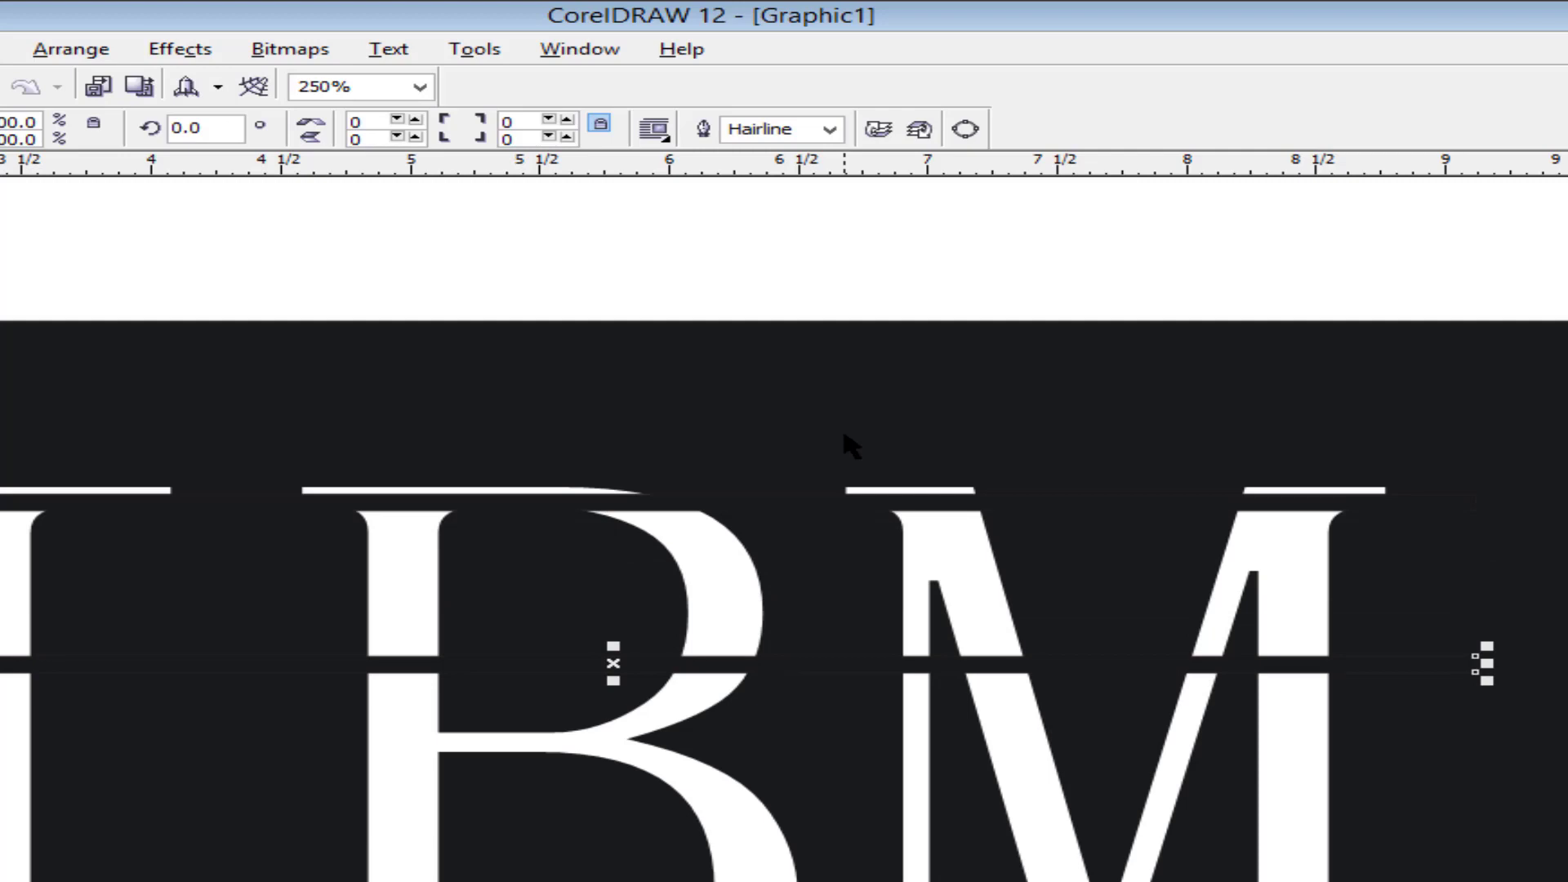
key(Down)
key(Down)
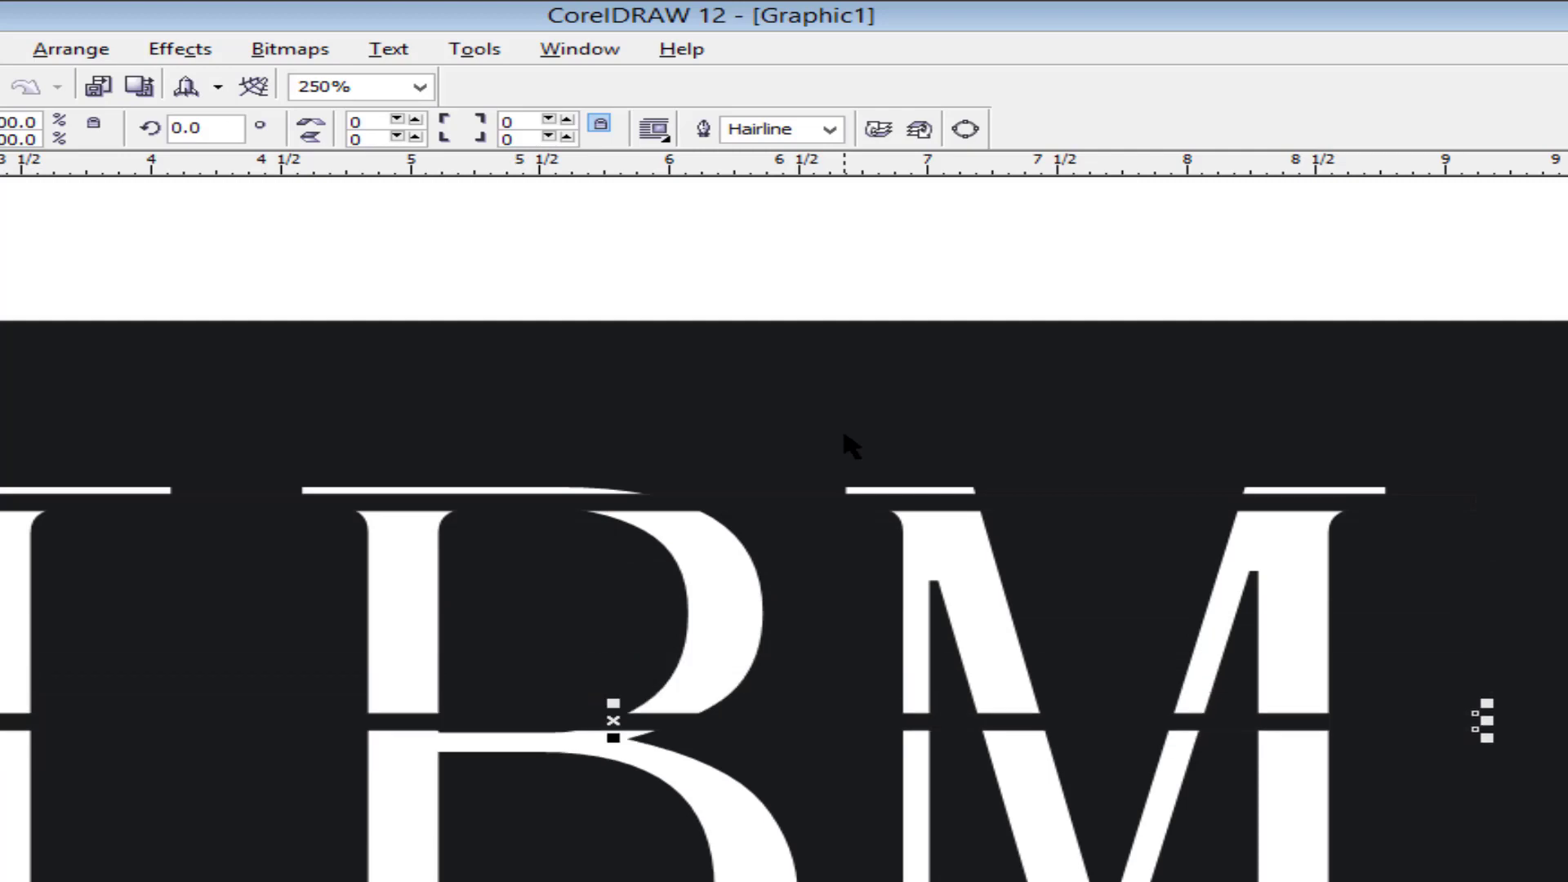
key(Up)
key(Up)
key(Up)
key(Up)
key(Up)
key(Up)
key(Up)
key(Up)
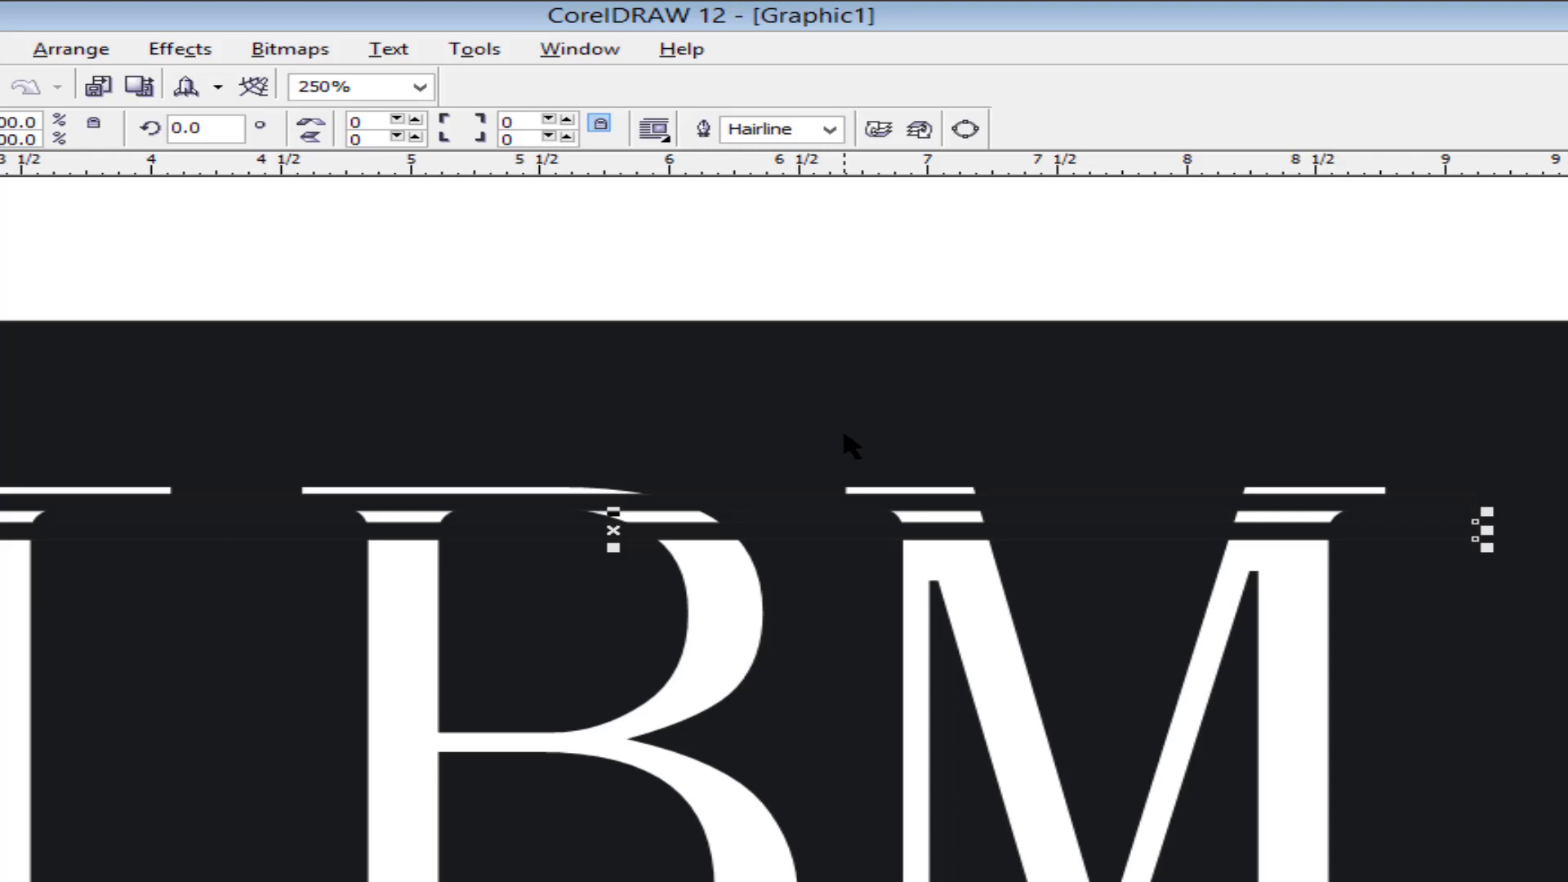
Step: Try the second black strip at lower positions across the letters' upper part, and bring it back close beneath the first strip
key(Down)
key(Down)
key(Down)
key(Down)
key(Down)
key(Down)
key(Down)
key(Down)
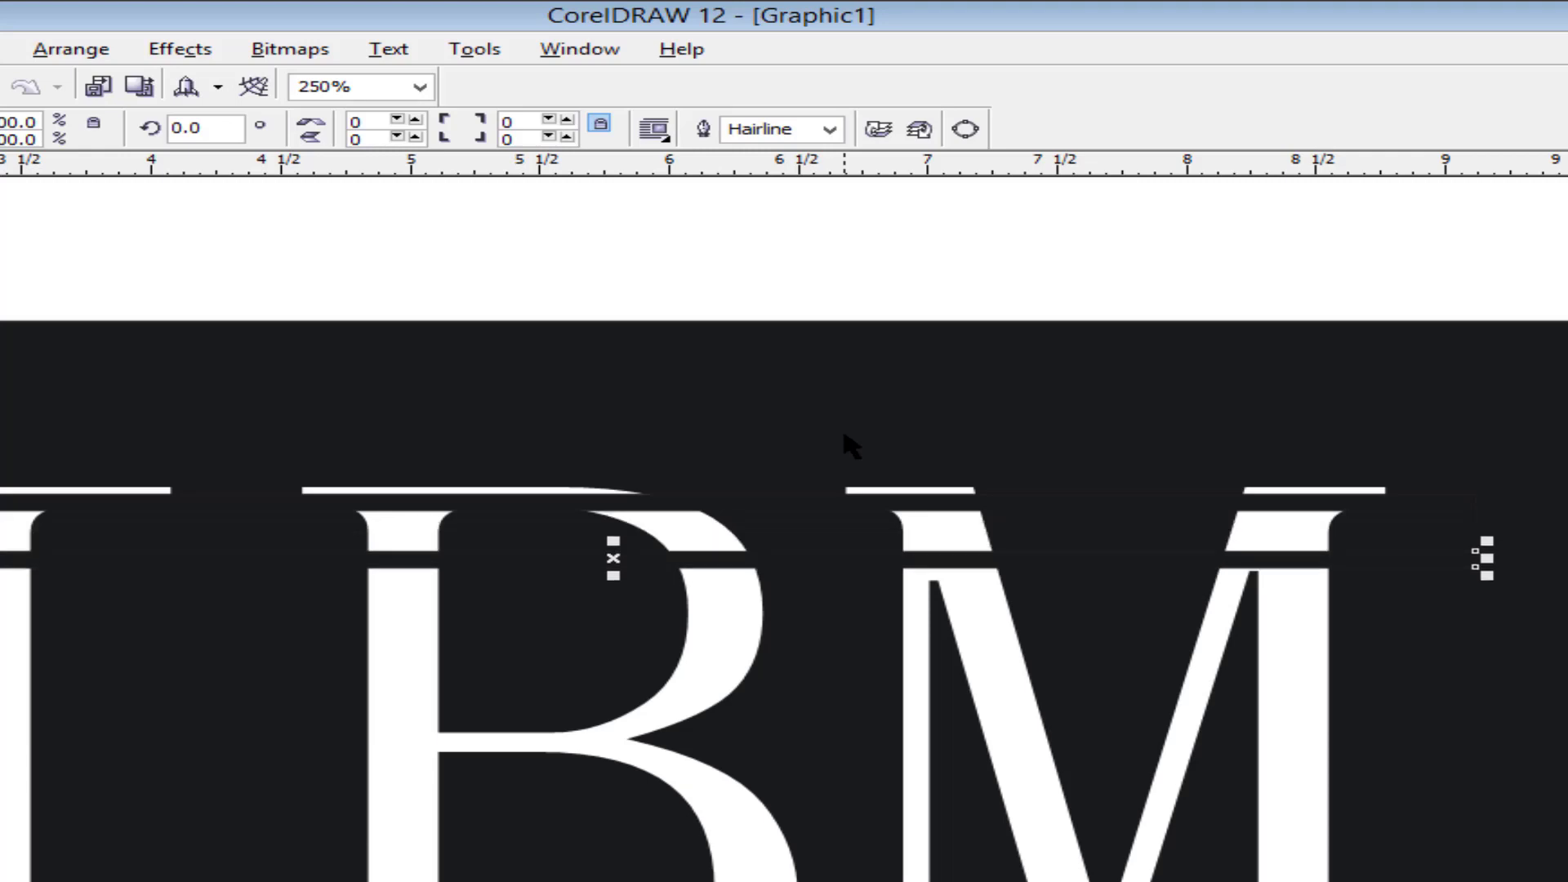
key(Down)
key(Down)
key(Up)
key(Up)
key(Up)
key(Up)
key(Up)
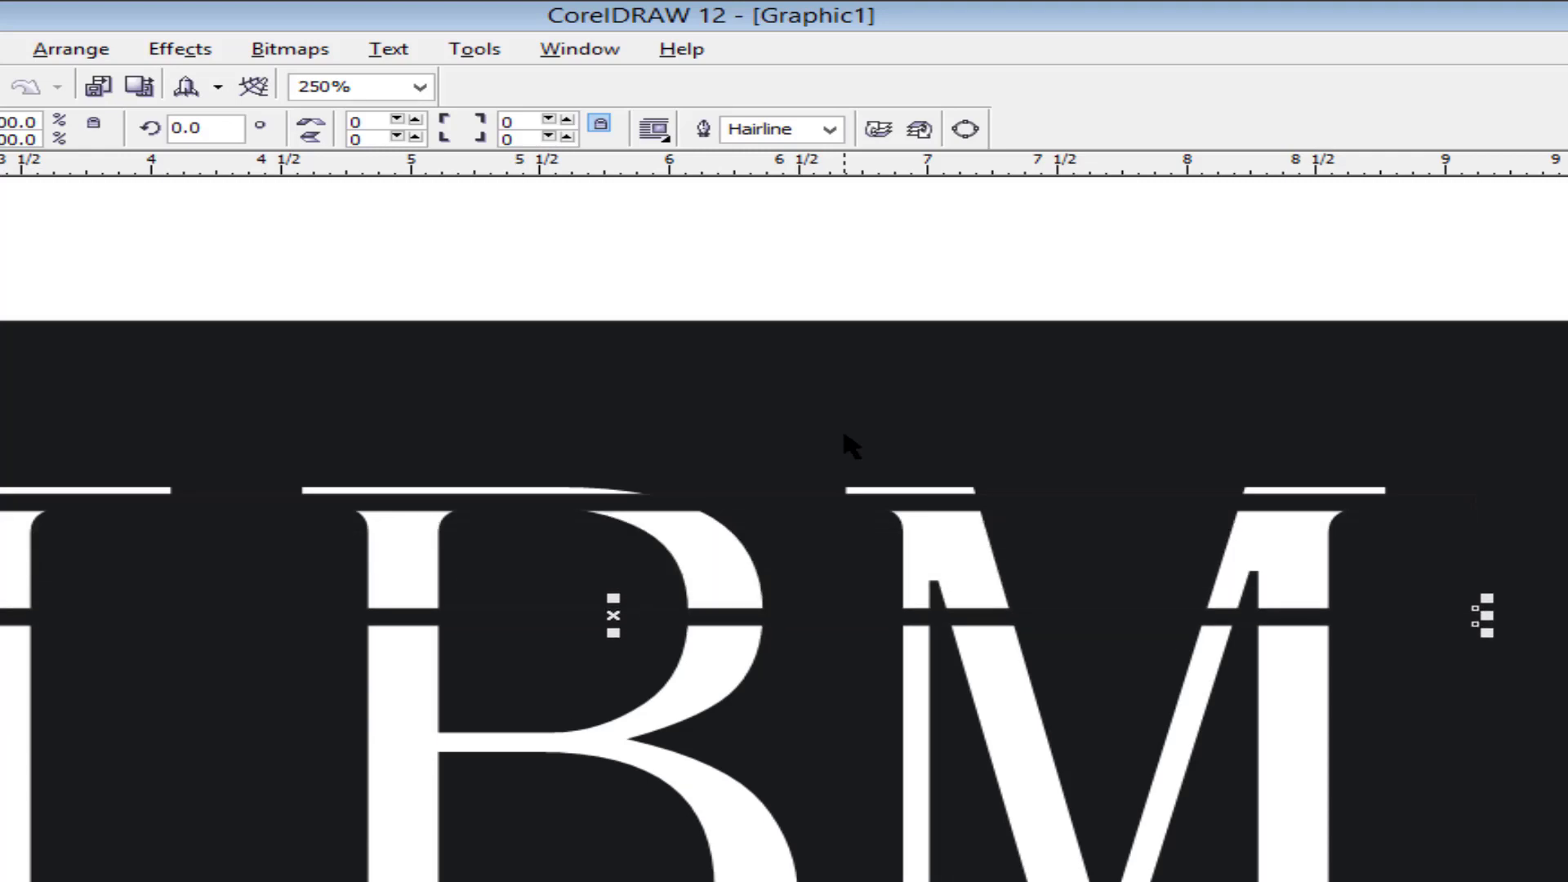
key(Up)
key(Up)
key(Up)
key(Up)
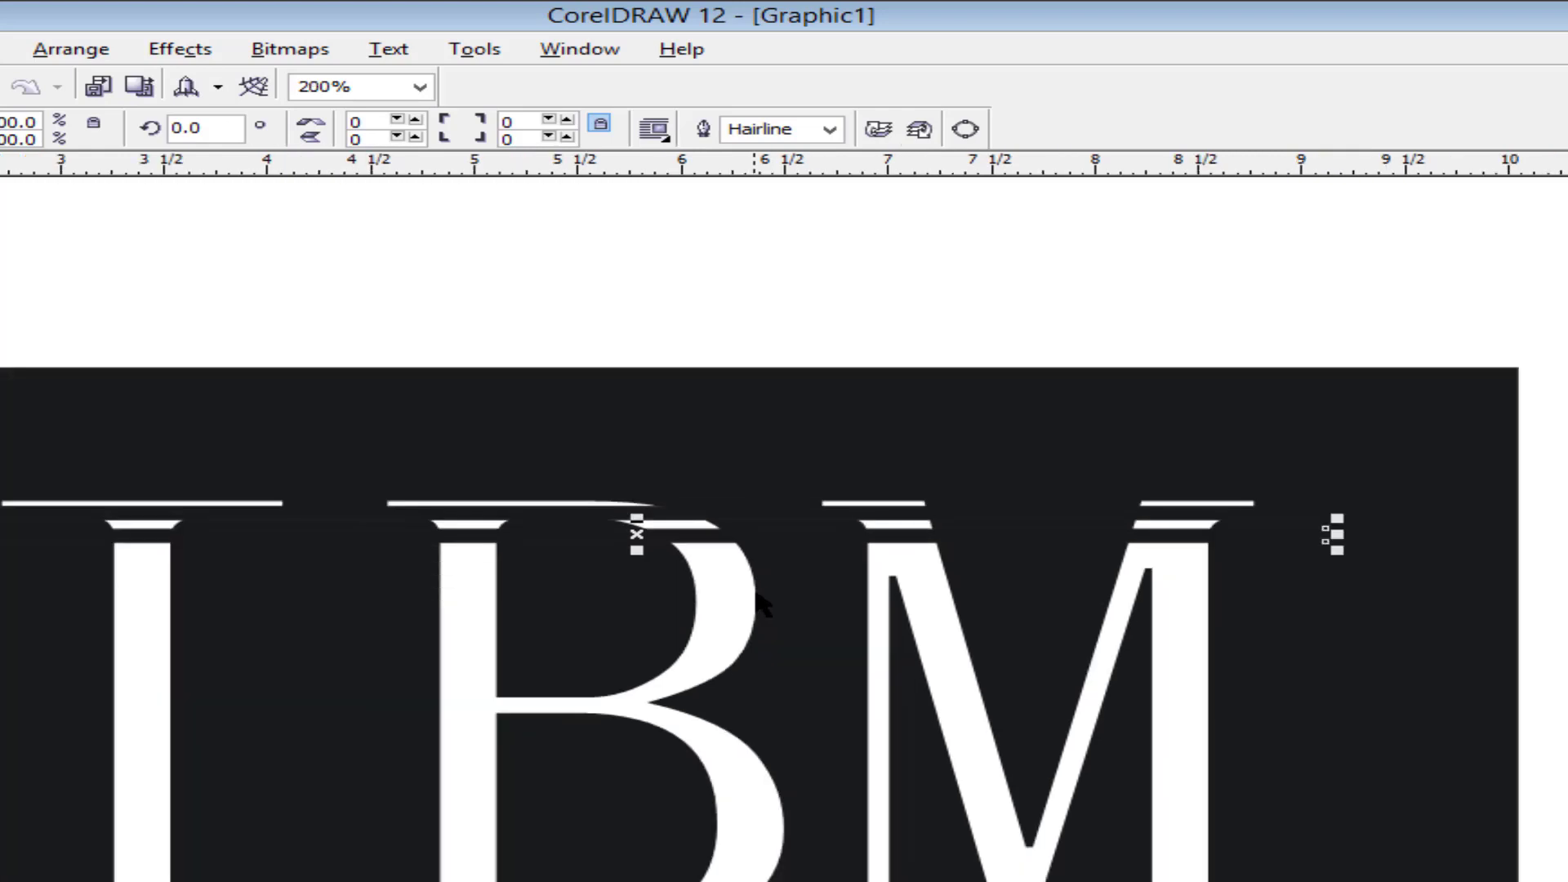
Step: Copy the black strip in place and nudge each copy down at the same spacing to add the third, fourth and fifth strips
scroll(755, 601, down, 1)
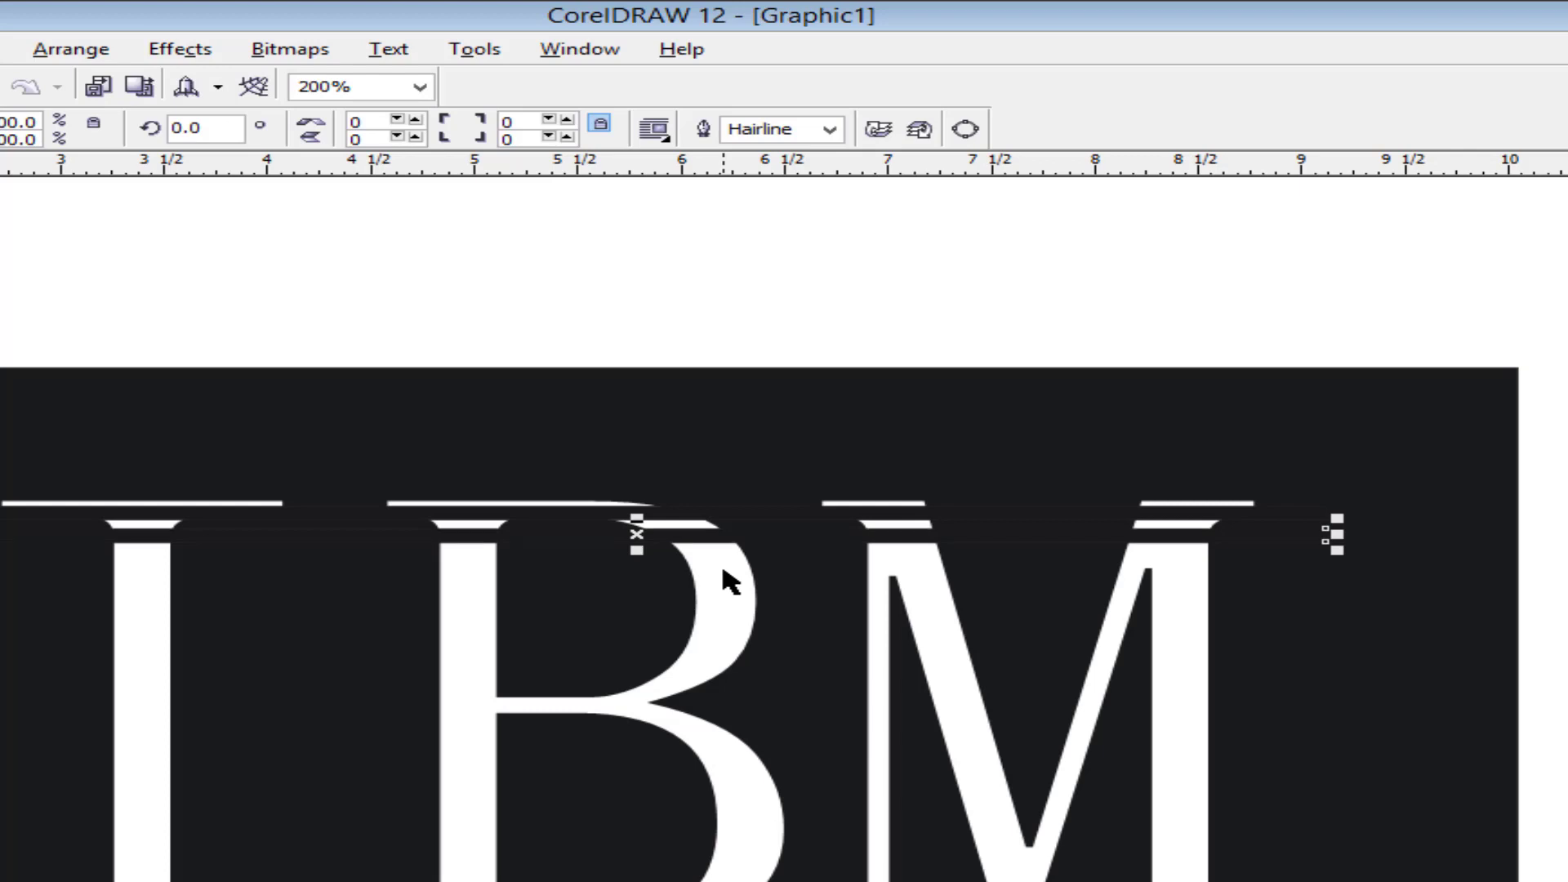
key(Down)
key(Down)
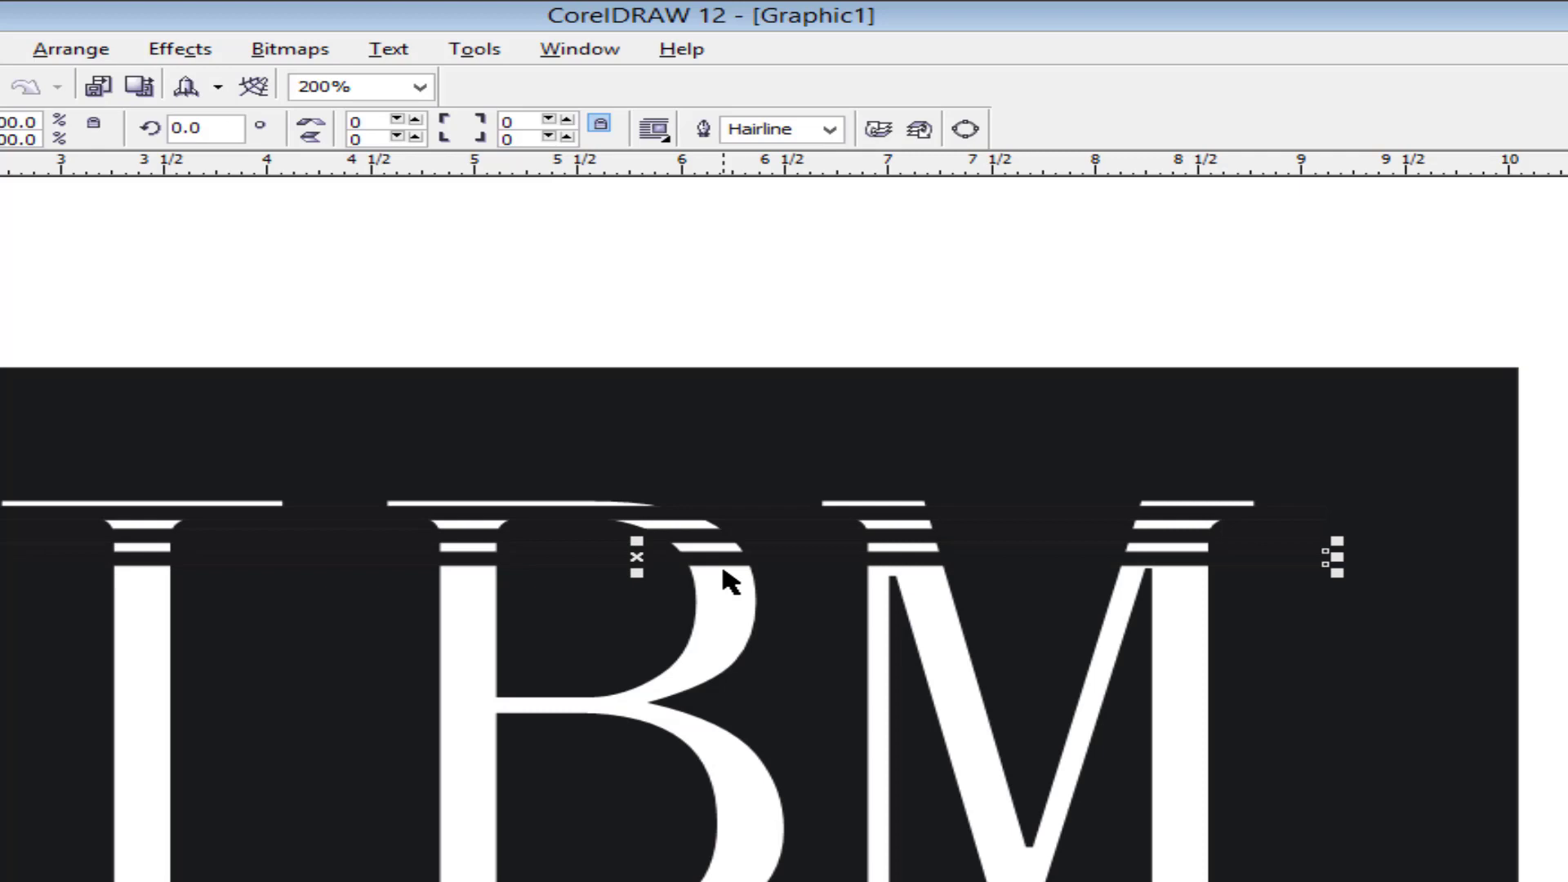
key(ctrl+Down)
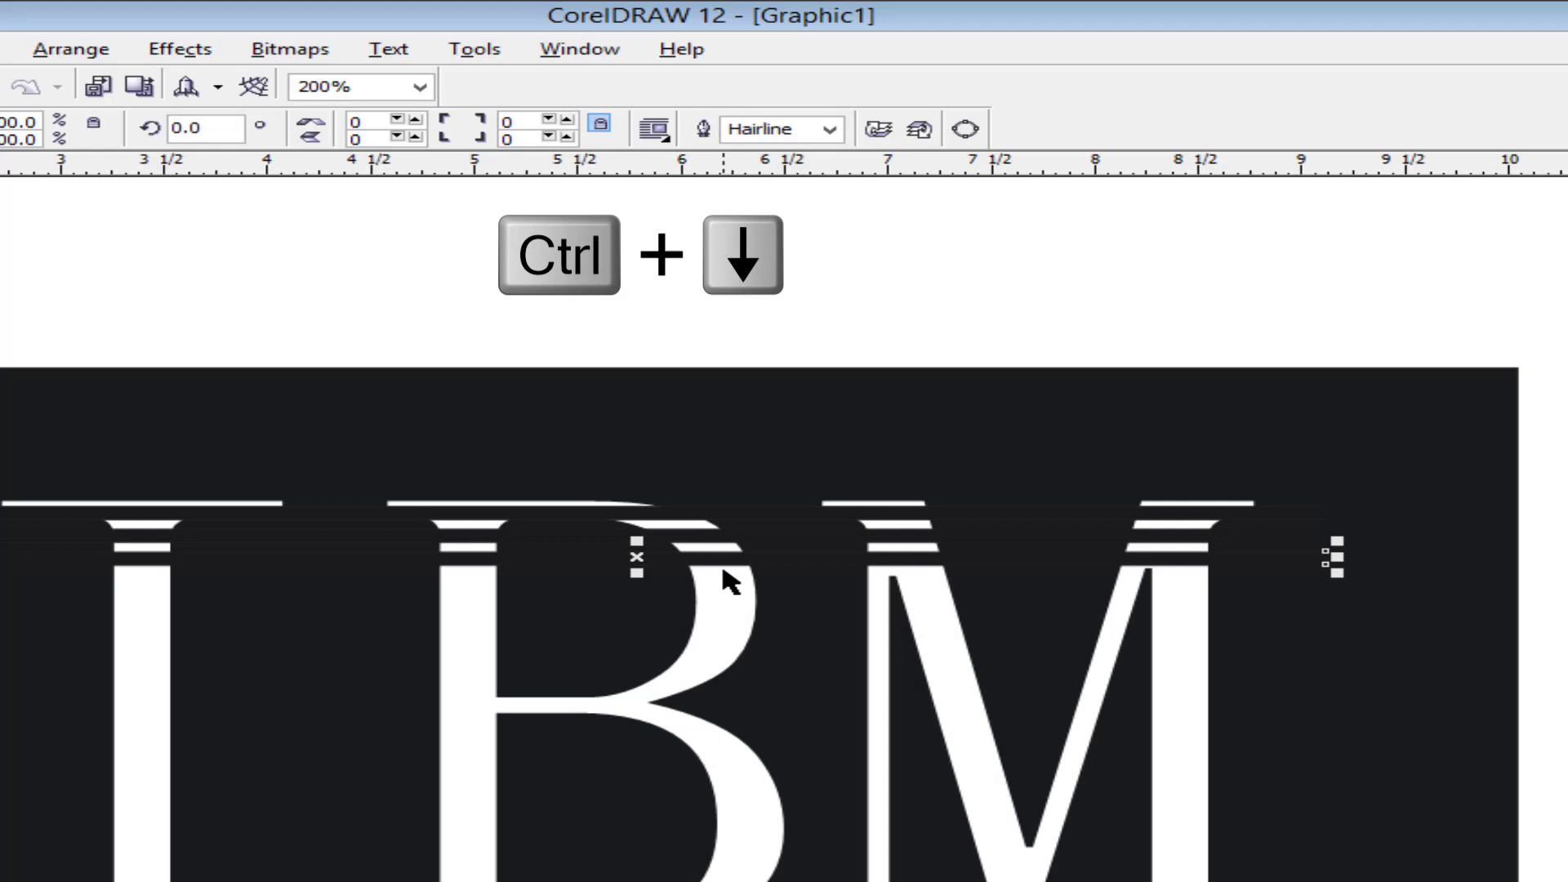
key(Down)
key(Down)
key(Down)
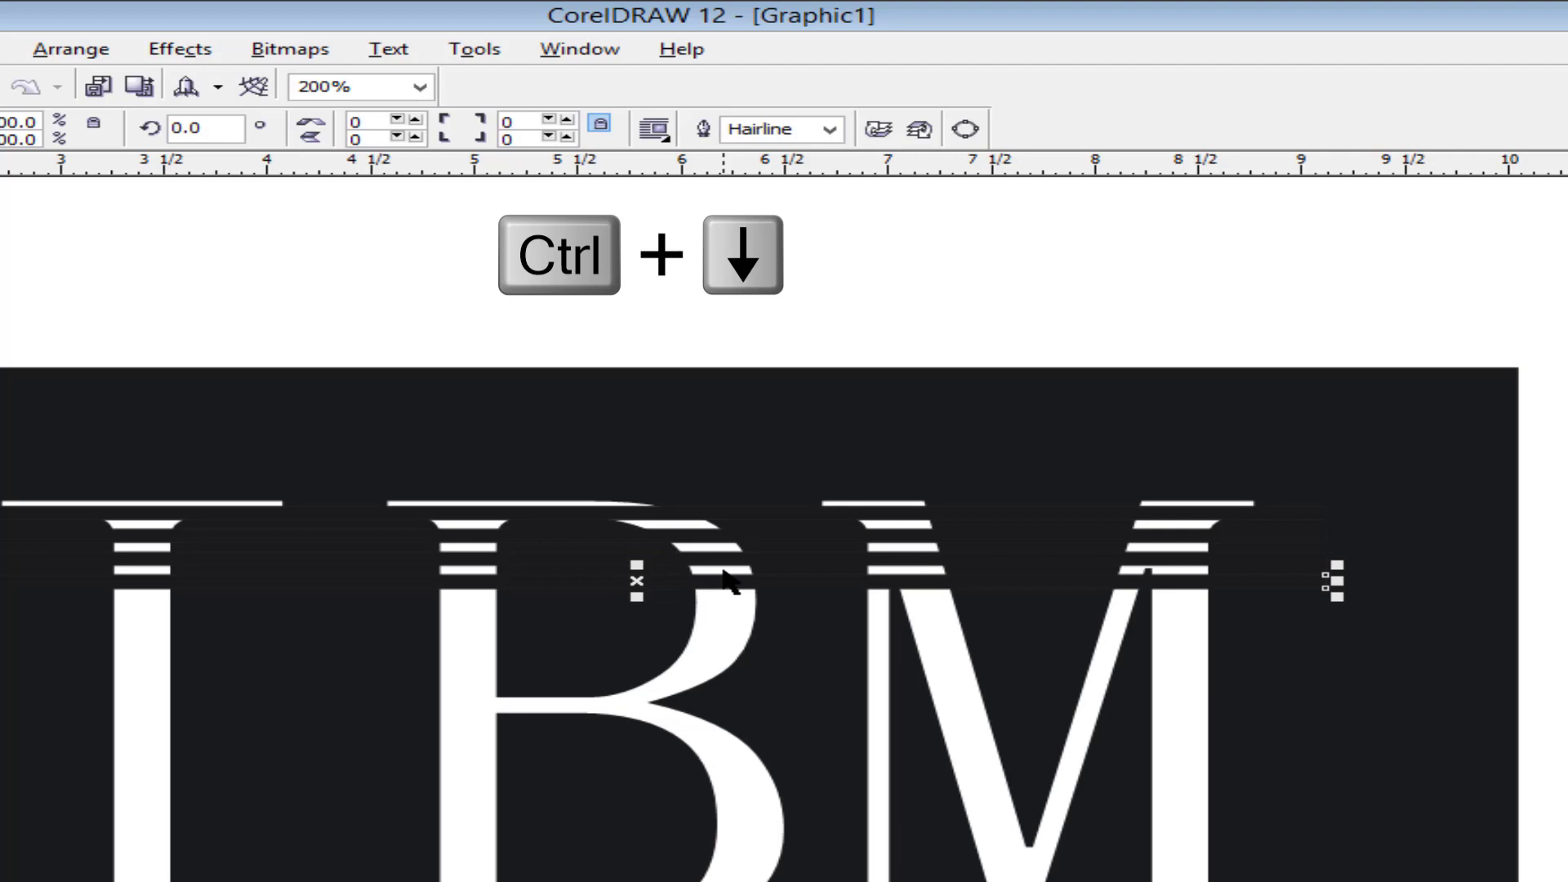
key(Down)
key(Down)
key(Down)
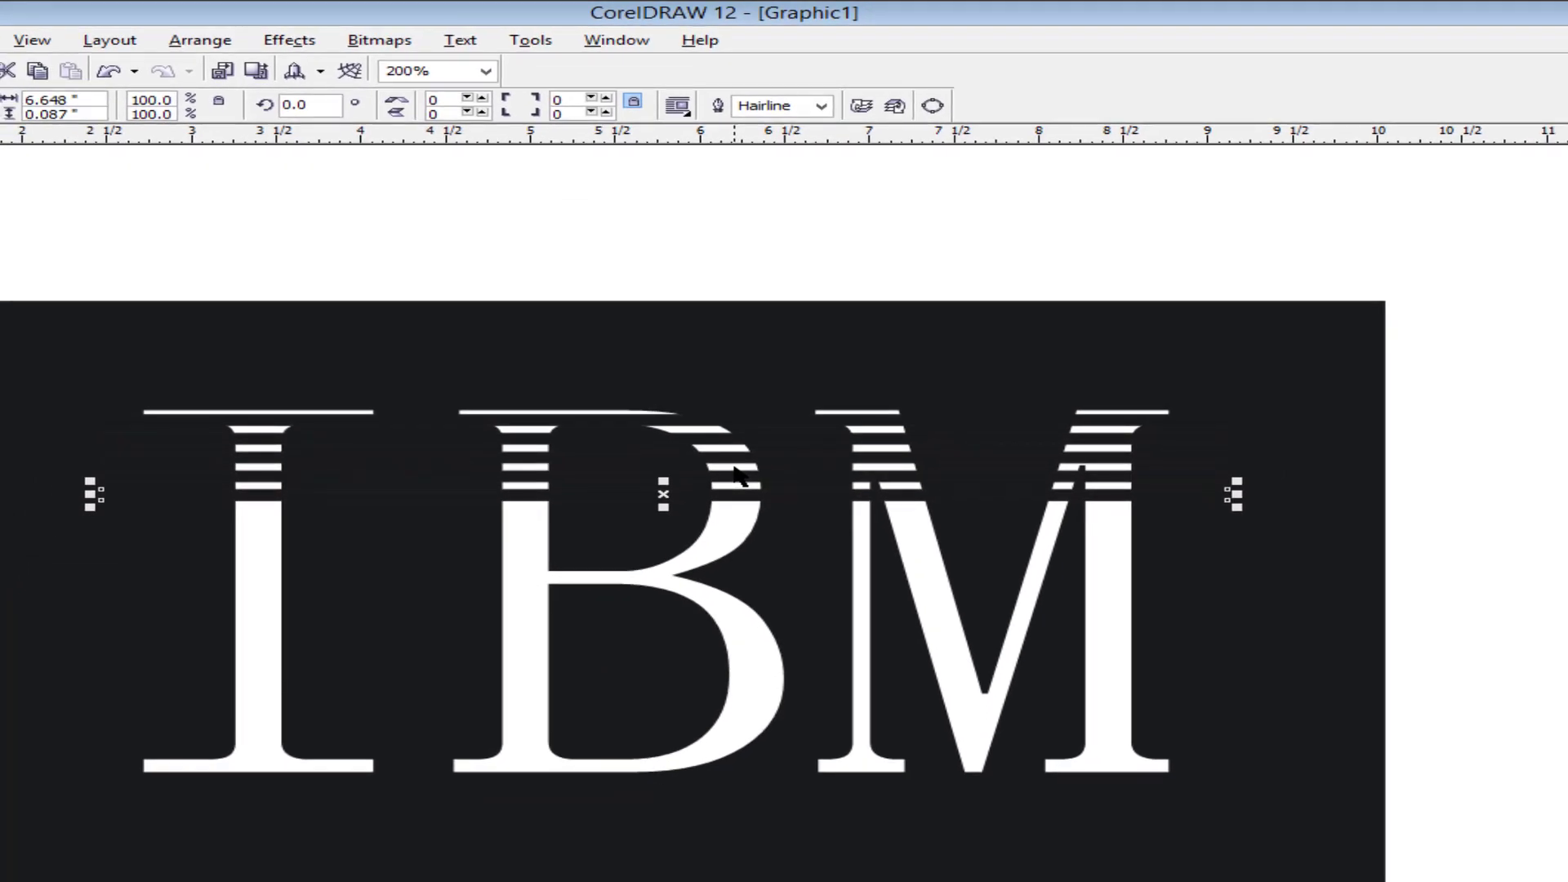
Step: Add the sixth to tenth black strips as evenly spaced copies, continuing down past the crossbar of the B
key(Down)
key(Down)
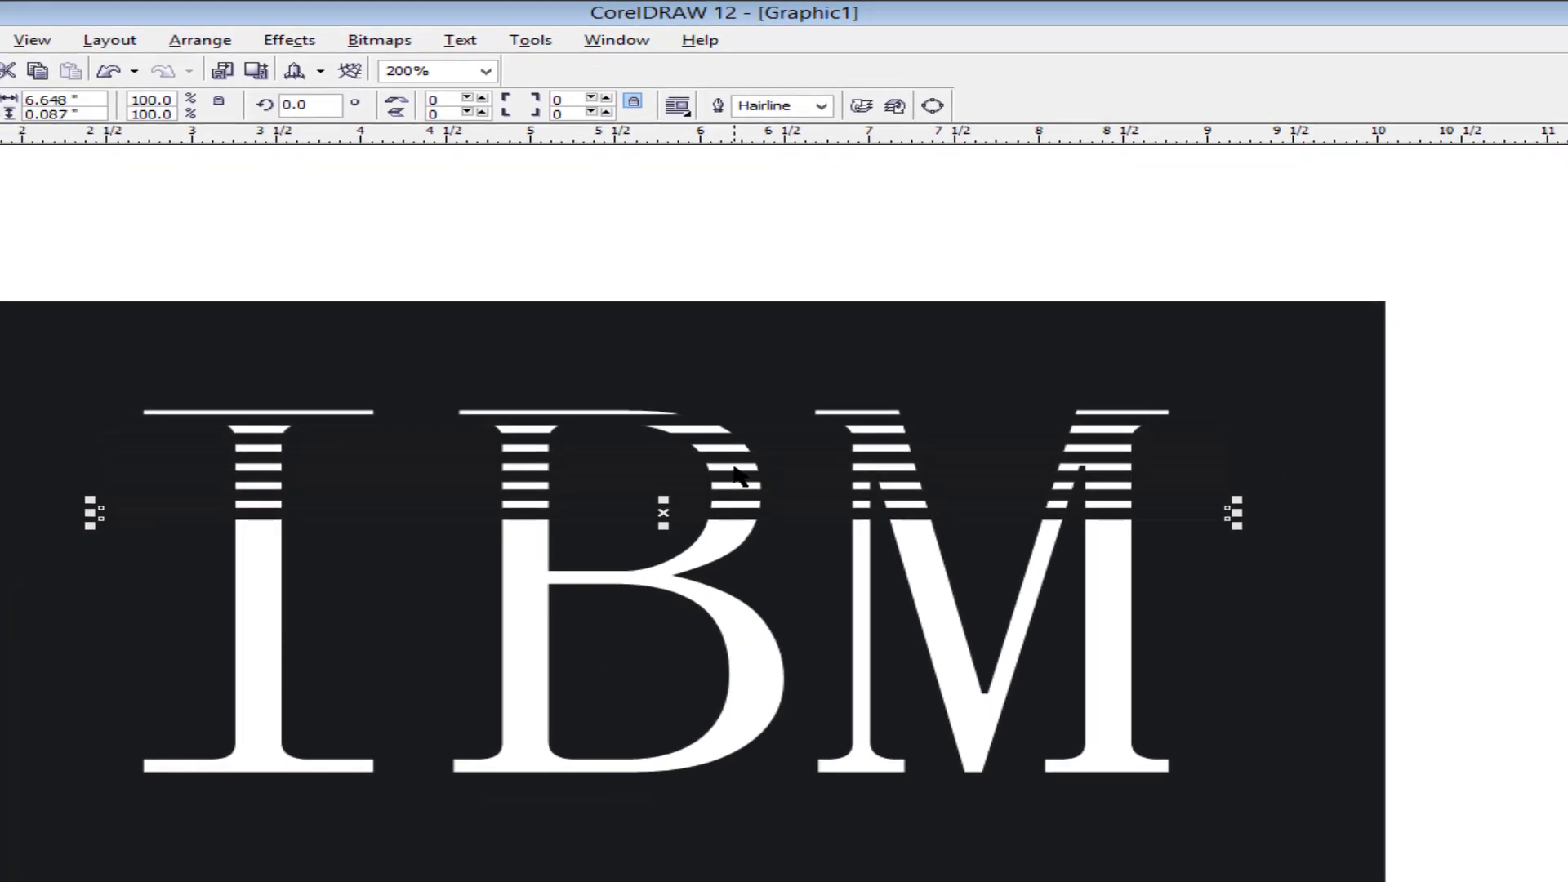
key(Down)
key(Down)
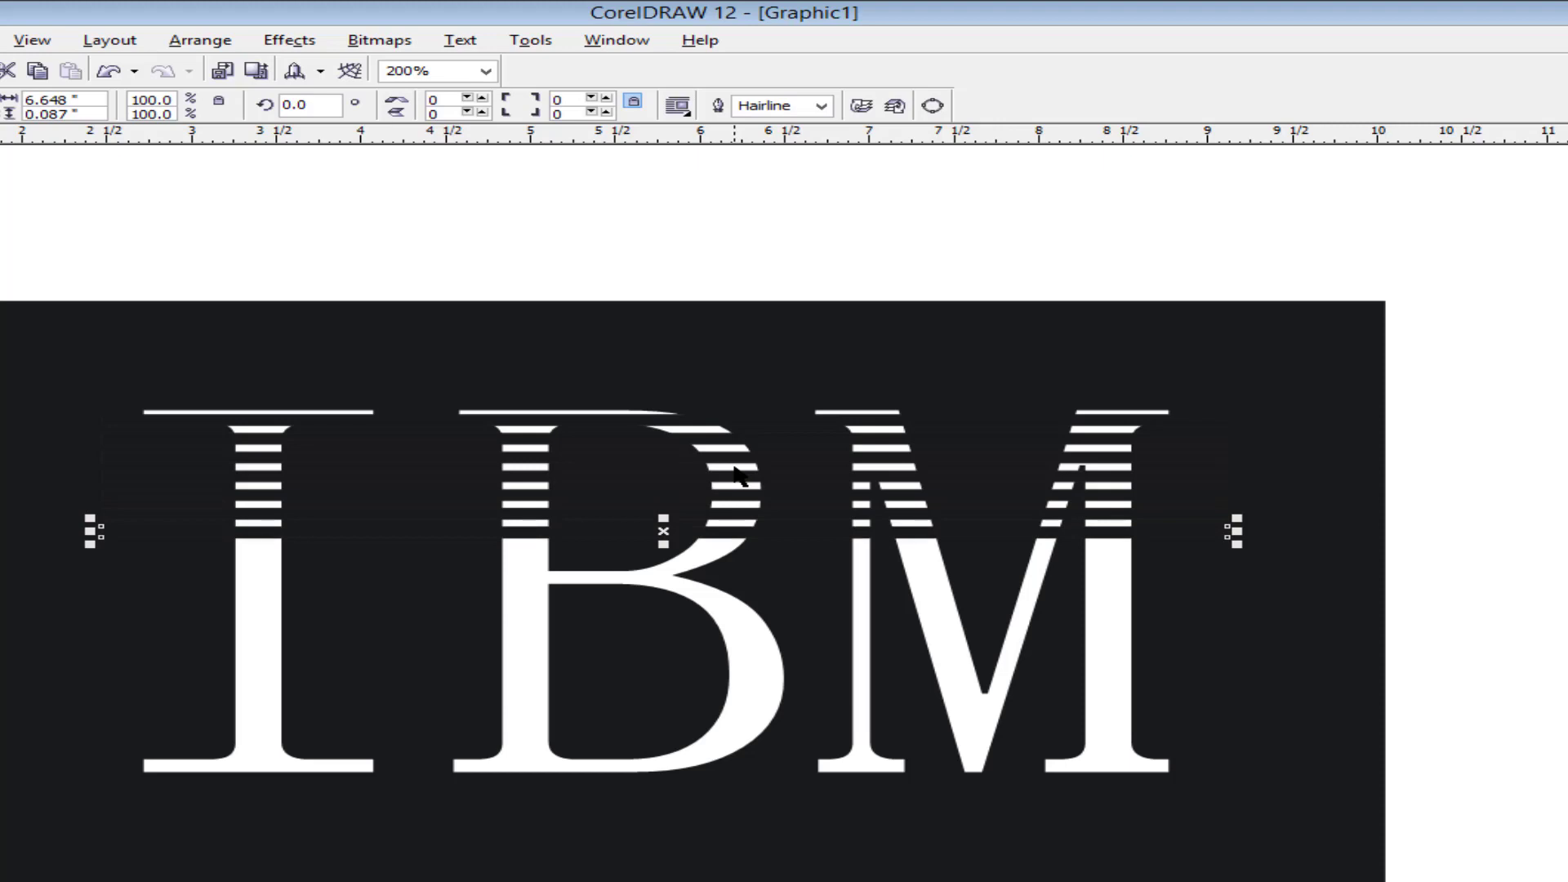
key(Down)
key(Down)
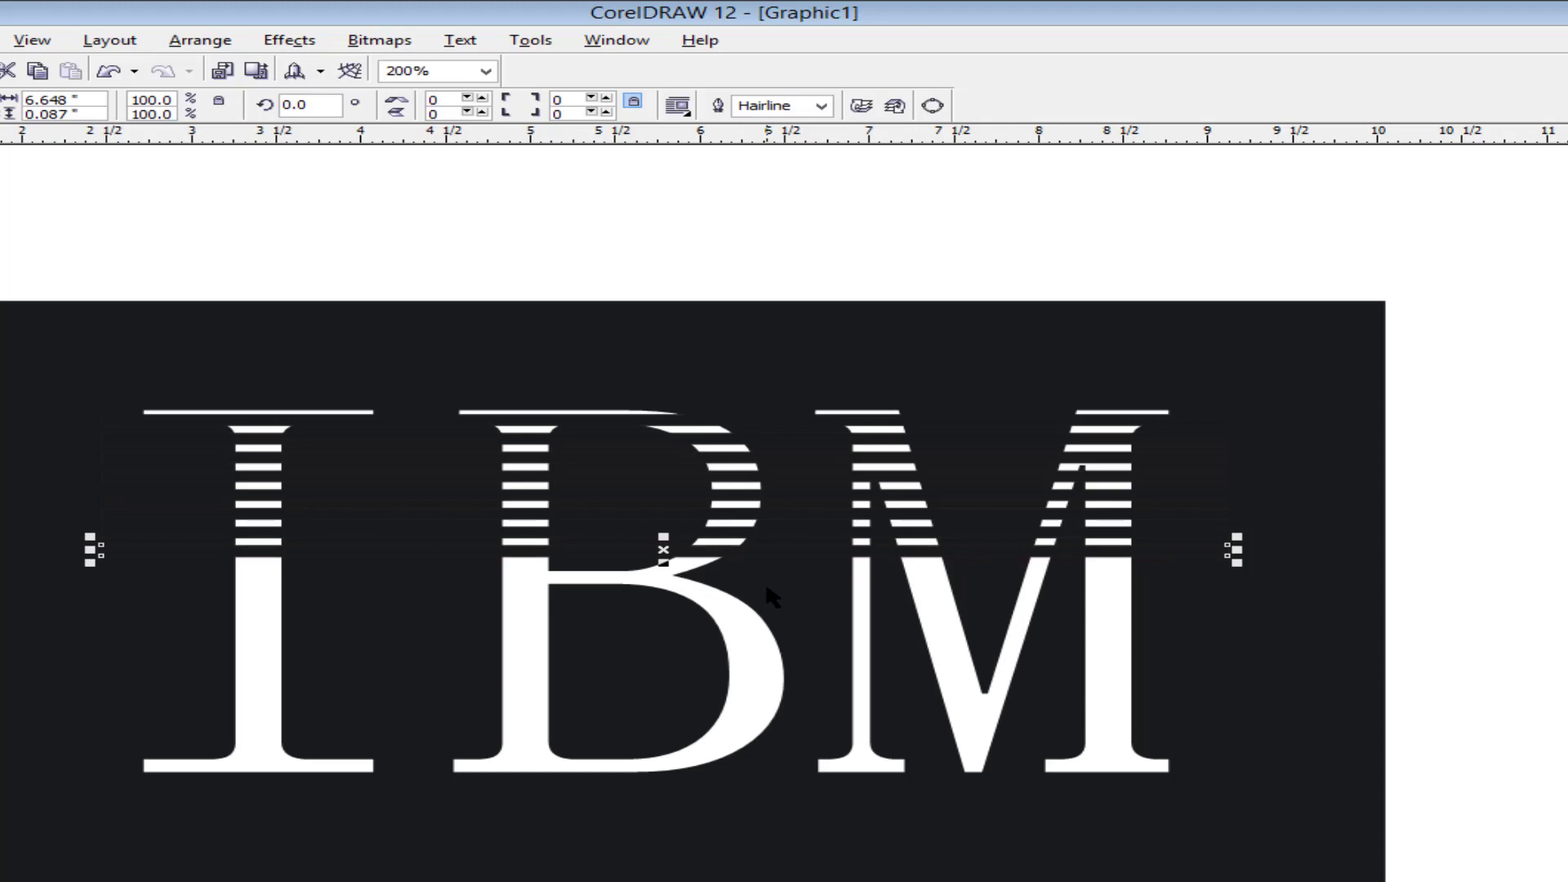
key(Down)
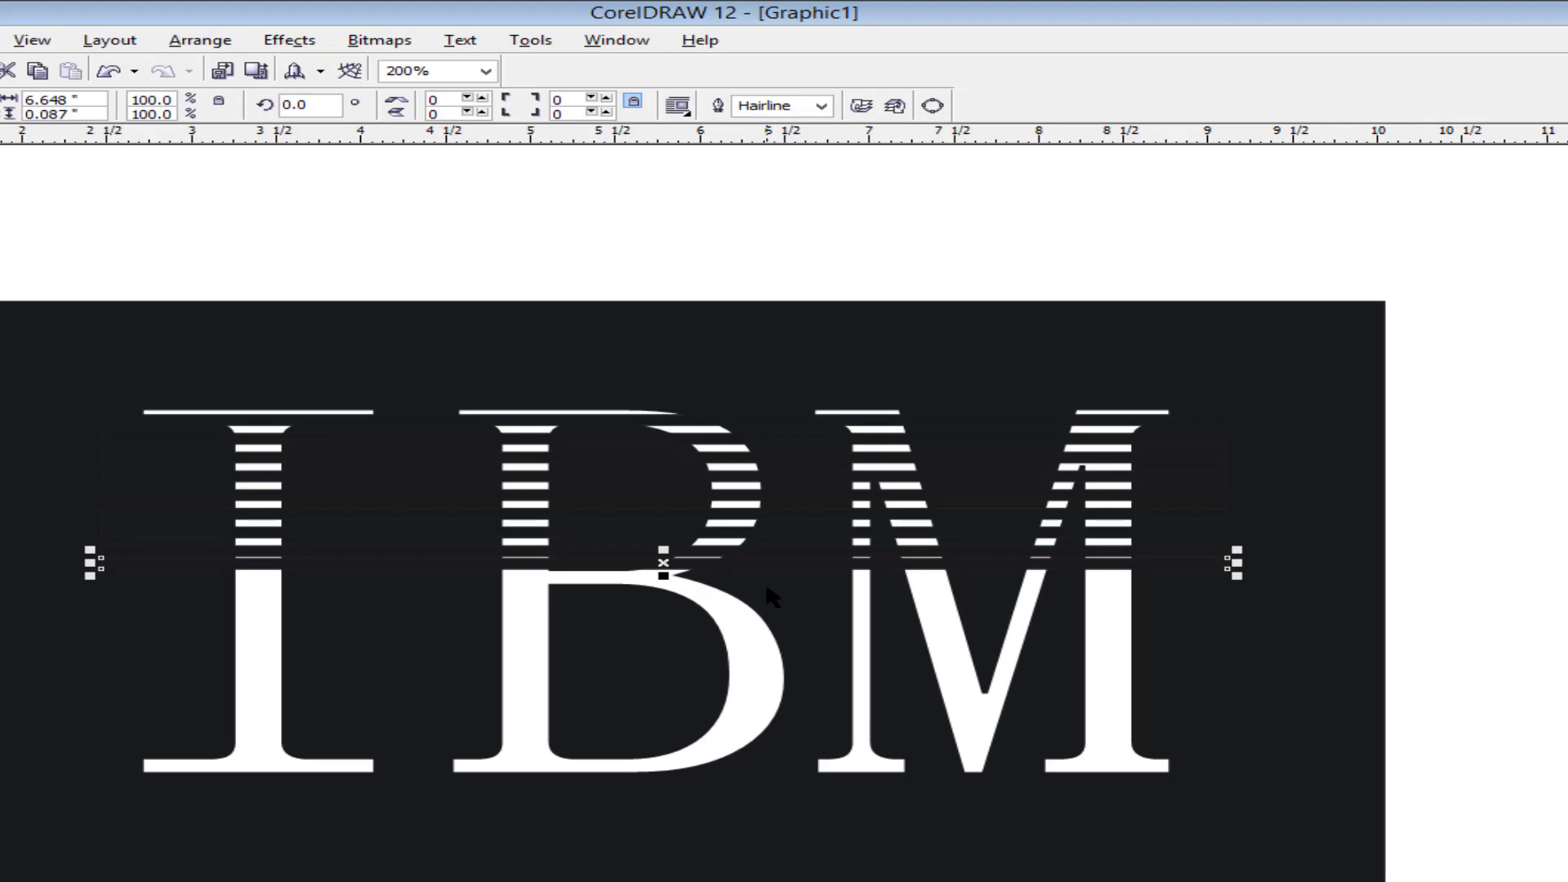
key(Down)
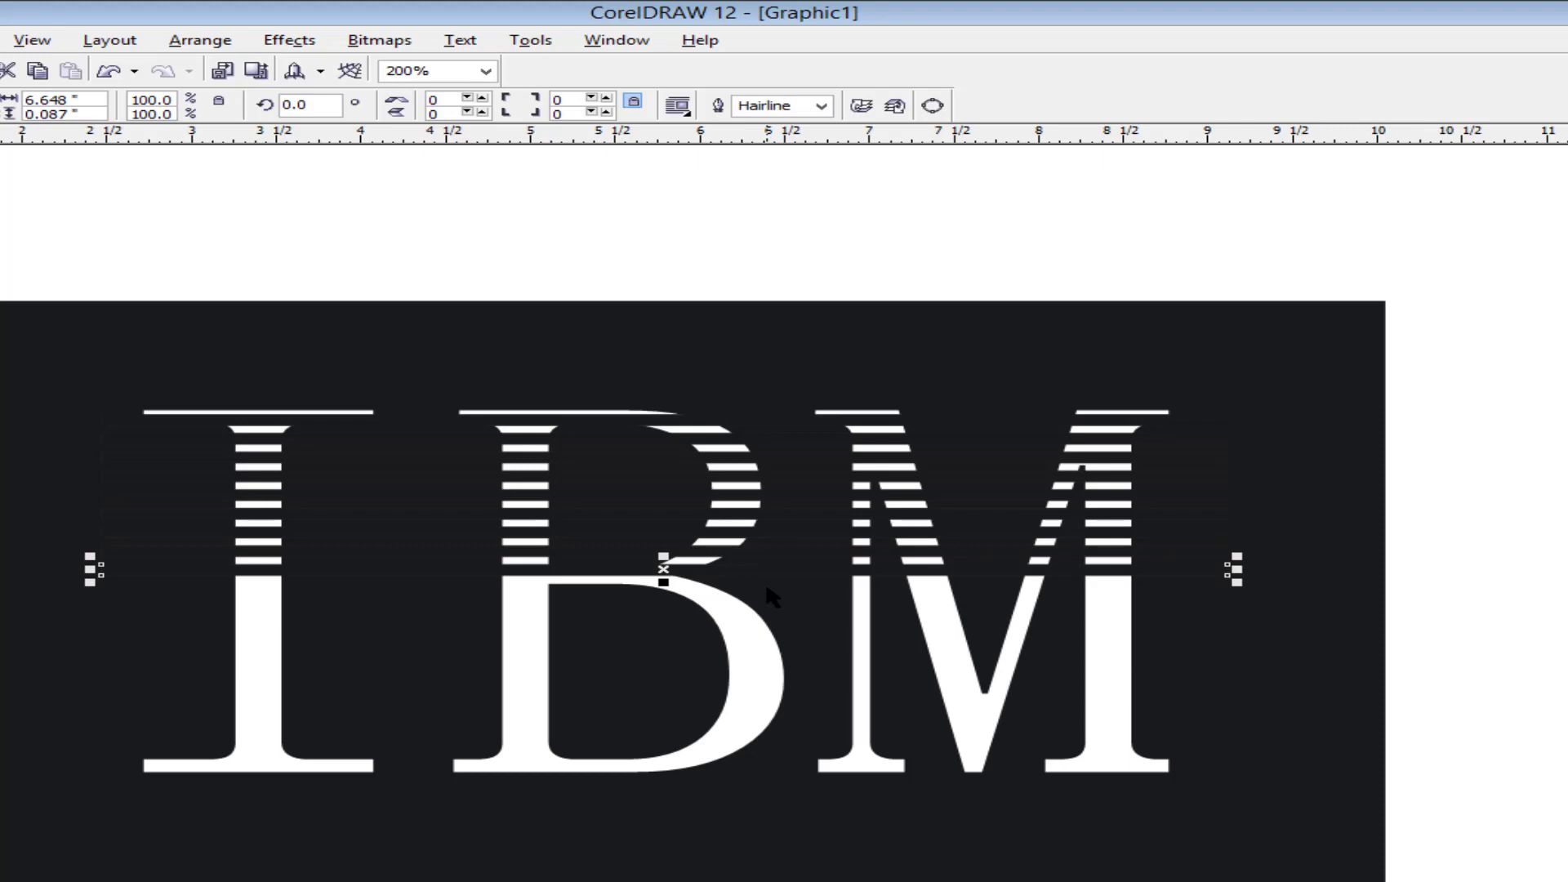
key(Down)
key(Down)
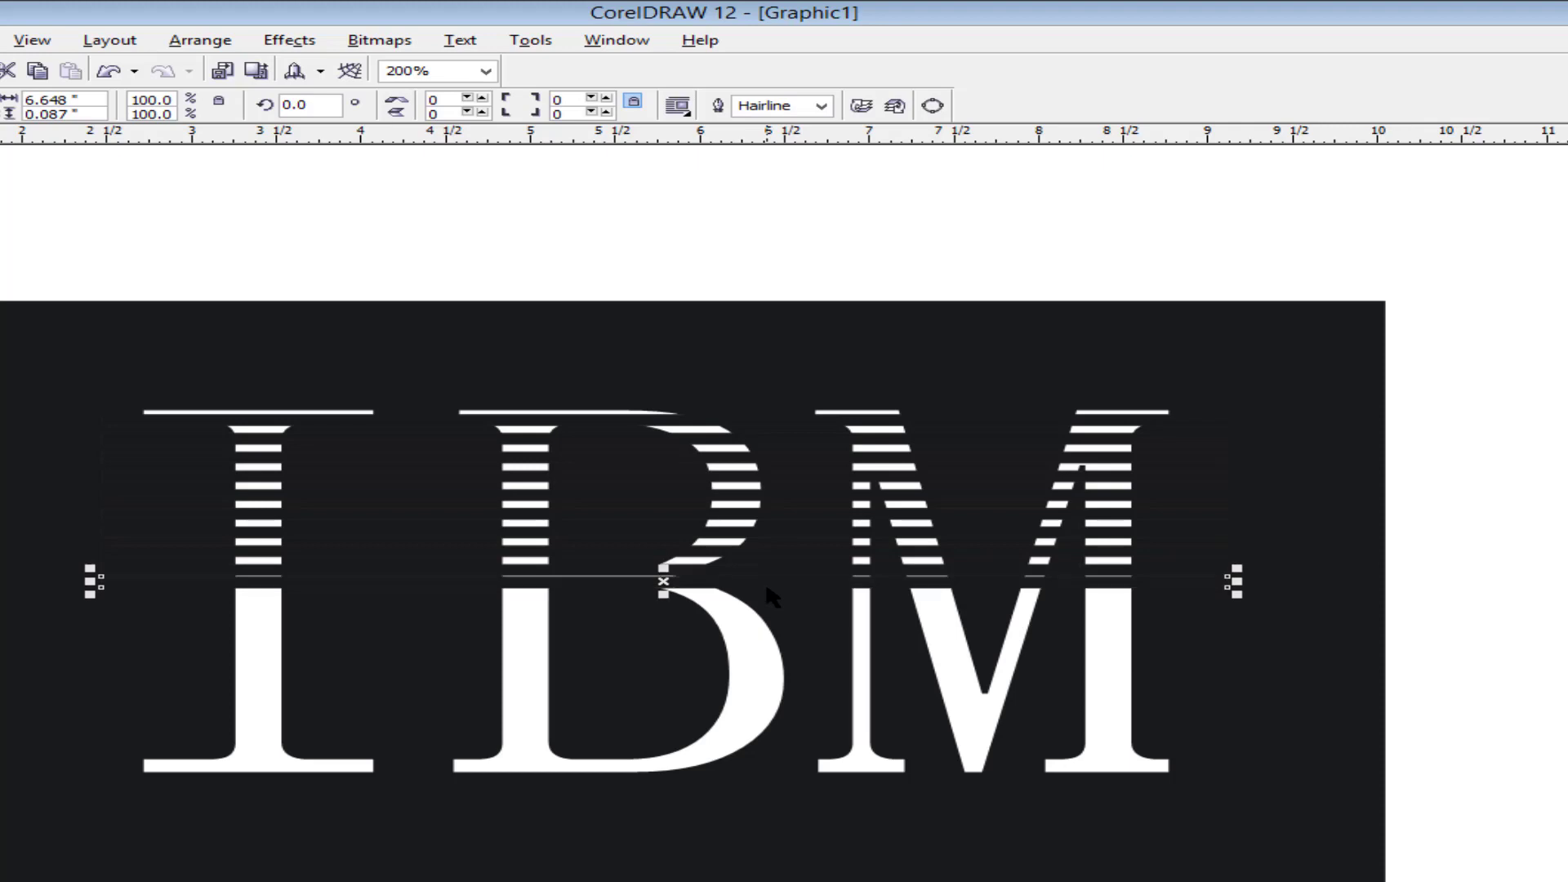
key(Down)
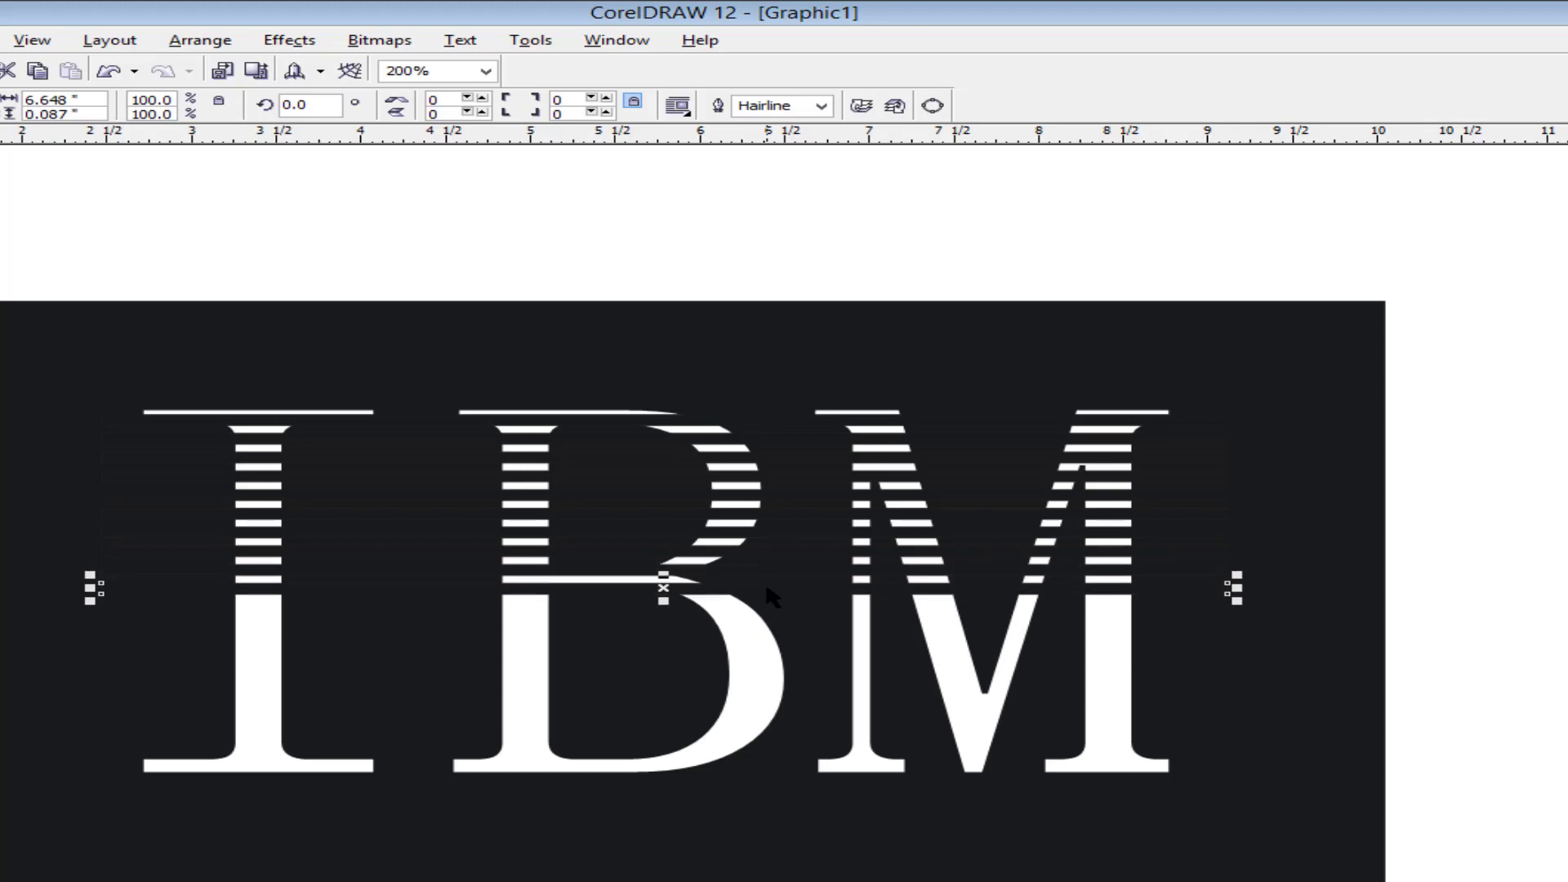
Step: Continue copying the black strip downward at the same spacing until the strips reach the bottom edge of the letters
key(Down)
key(Down)
key(Down)
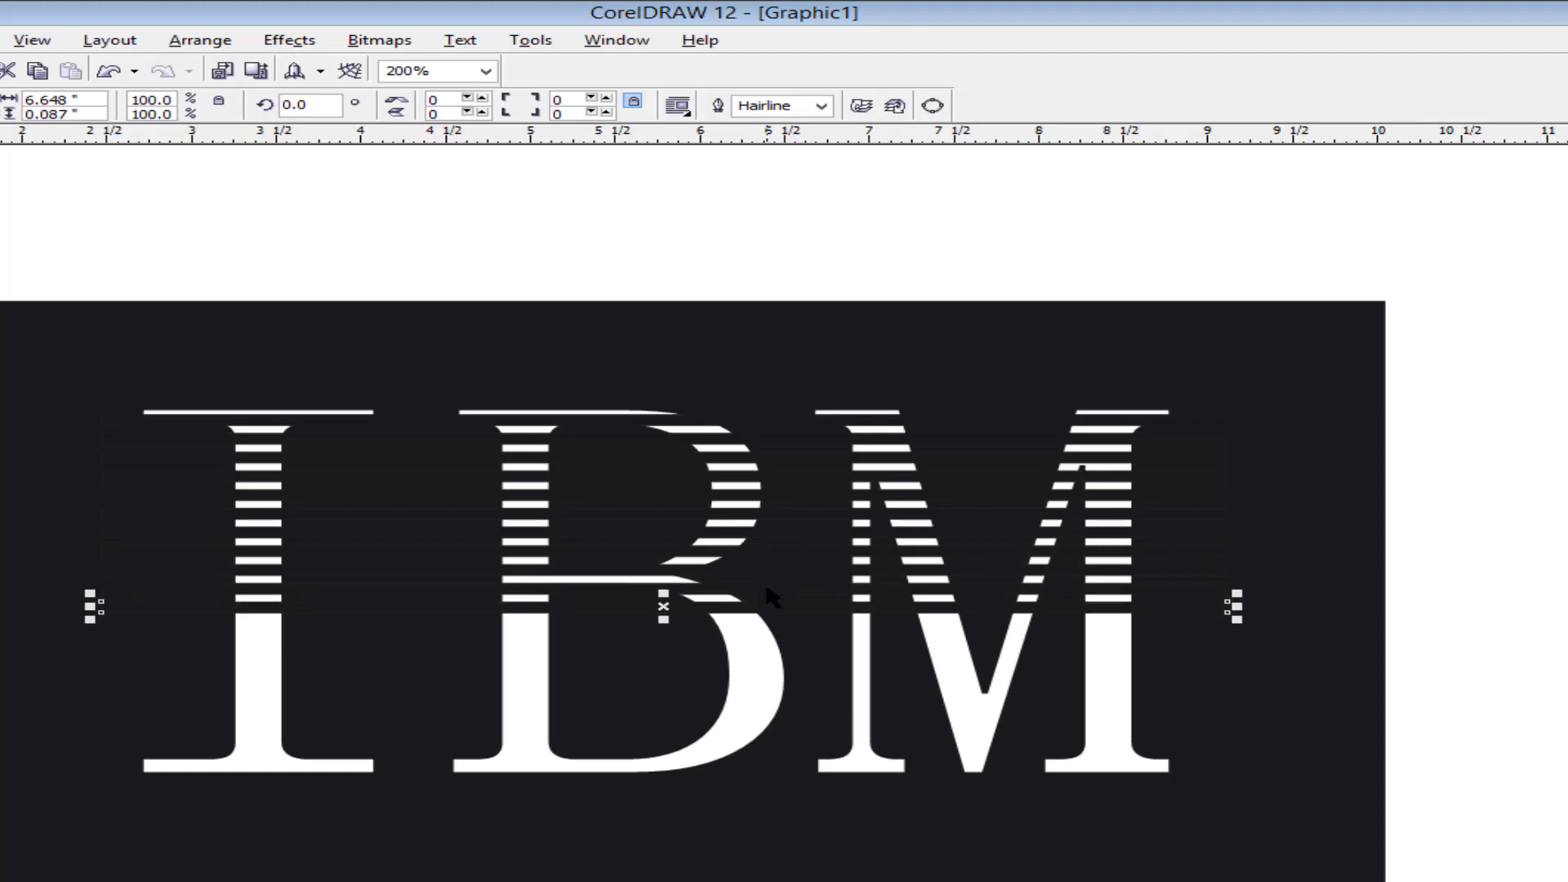
key(Down)
key(Down)
key(Down)
key(Down)
key(Down)
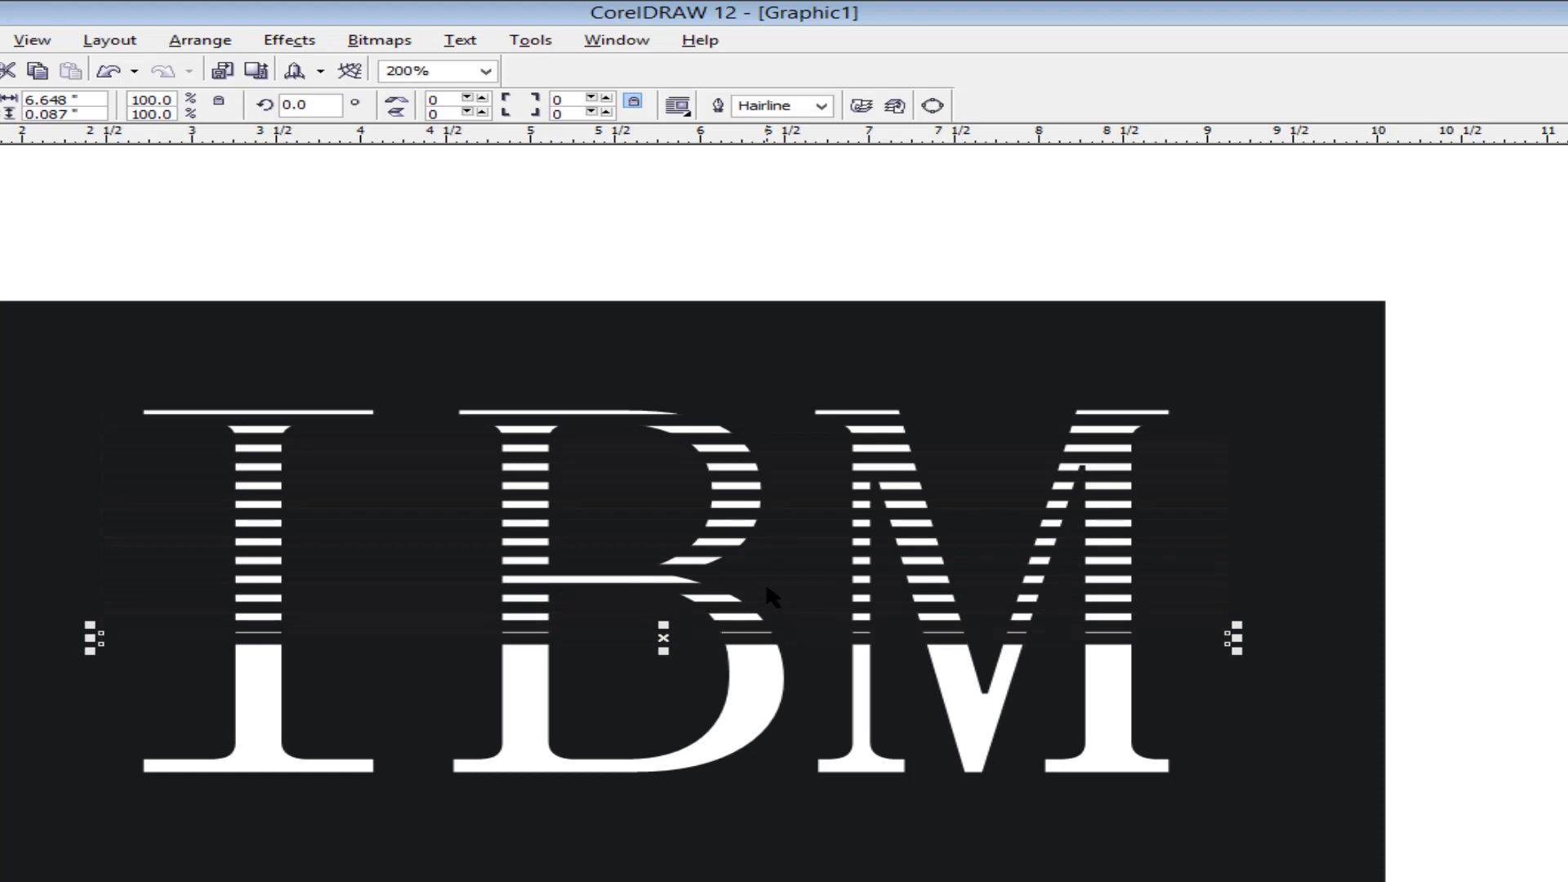
key(Down)
key(Down)
key(Down)
key(Down)
key(Down)
key(Down)
key(Down)
key(Down)
key(Down)
key(Down)
key(Down)
key(Down)
key(Down)
key(Down)
key(Down)
key(Down)
key(Down)
key(Down)
key(Down)
key(Down)
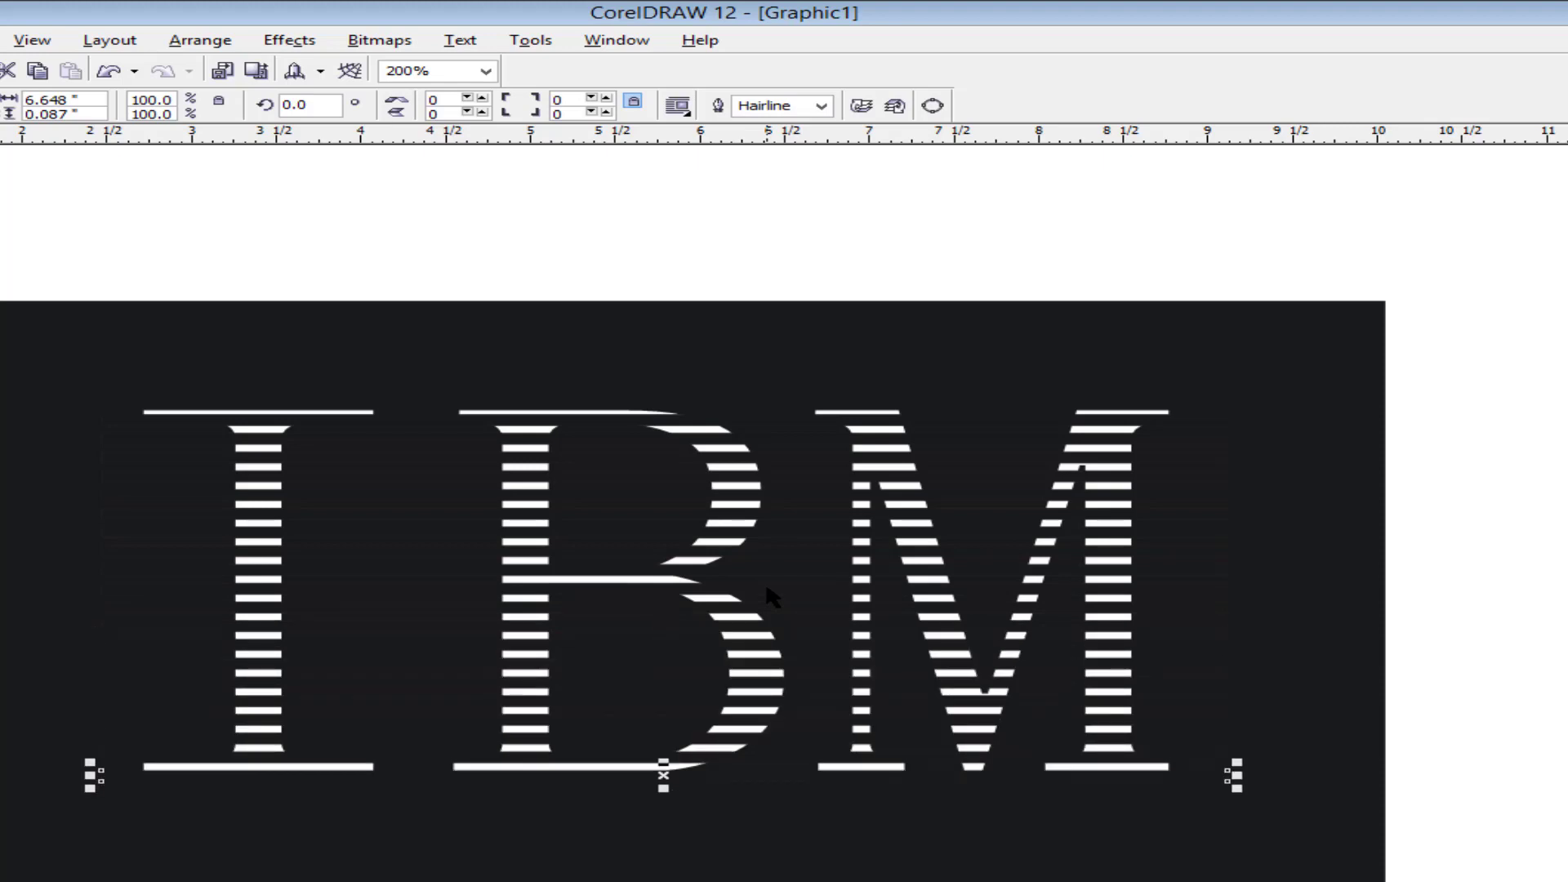
click(1054, 870)
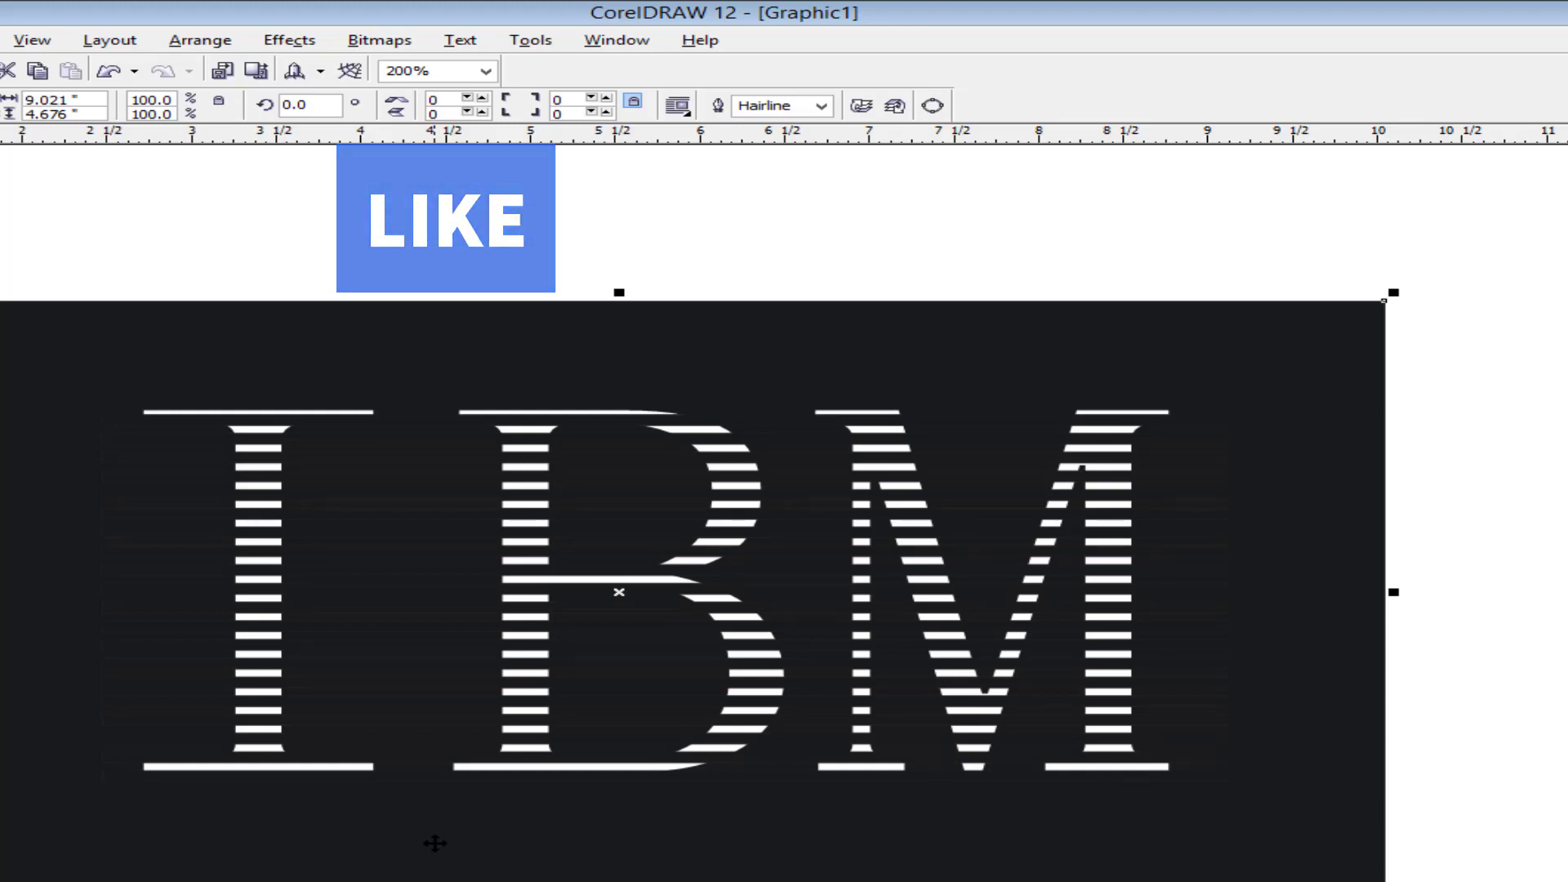
Step: Compare the finished striped logo with the IBM logo image results in Chrome, and return to CorelDRAW
key(F4)
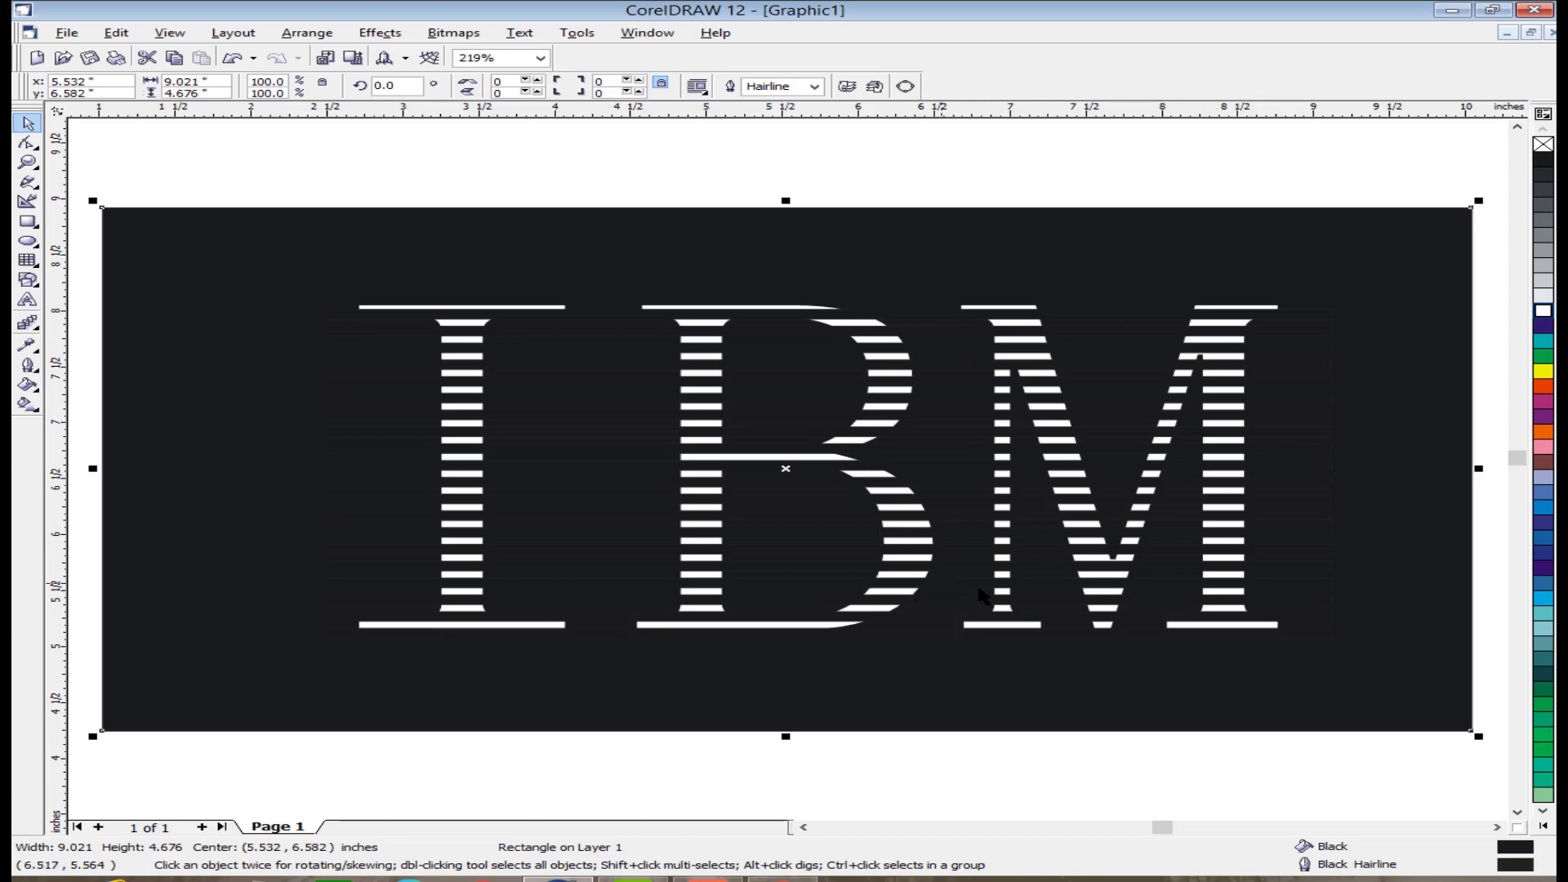
mouse_move(782, 879)
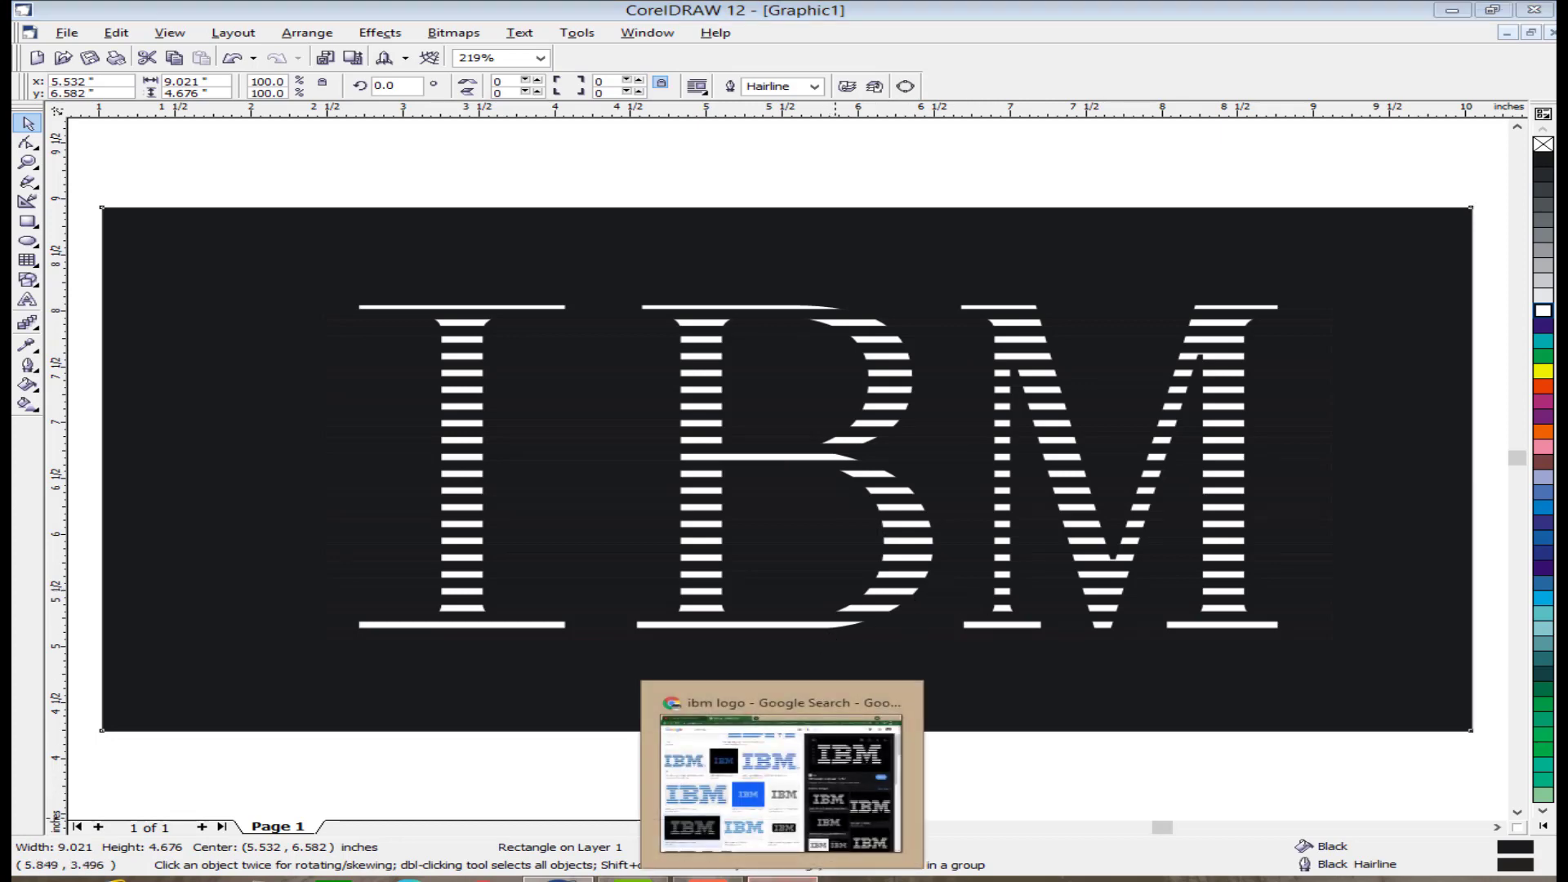
click(782, 776)
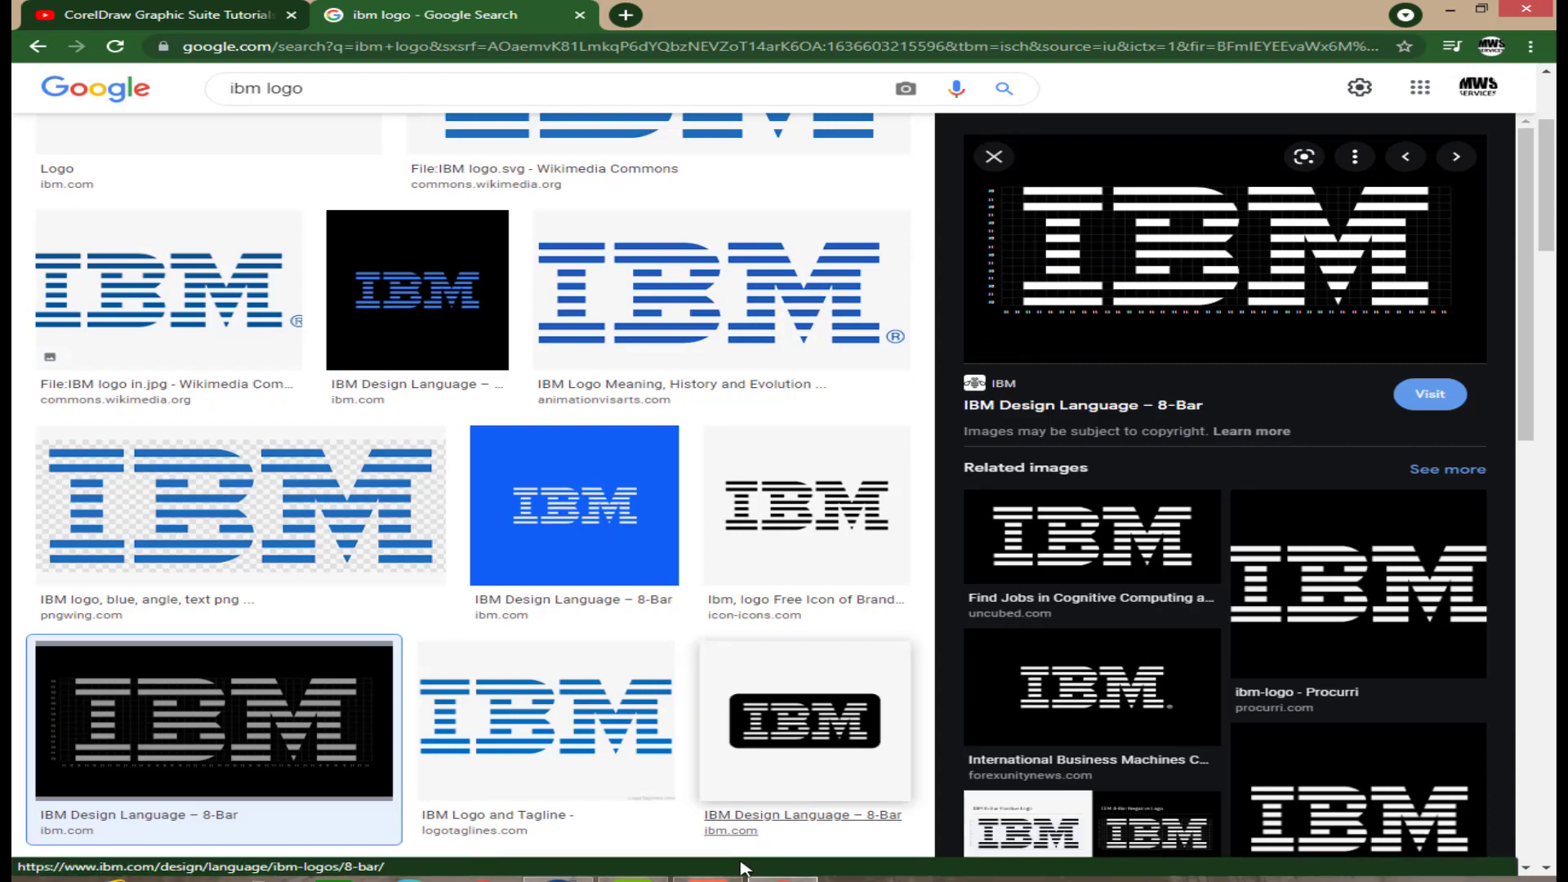
key(alt+Tab)
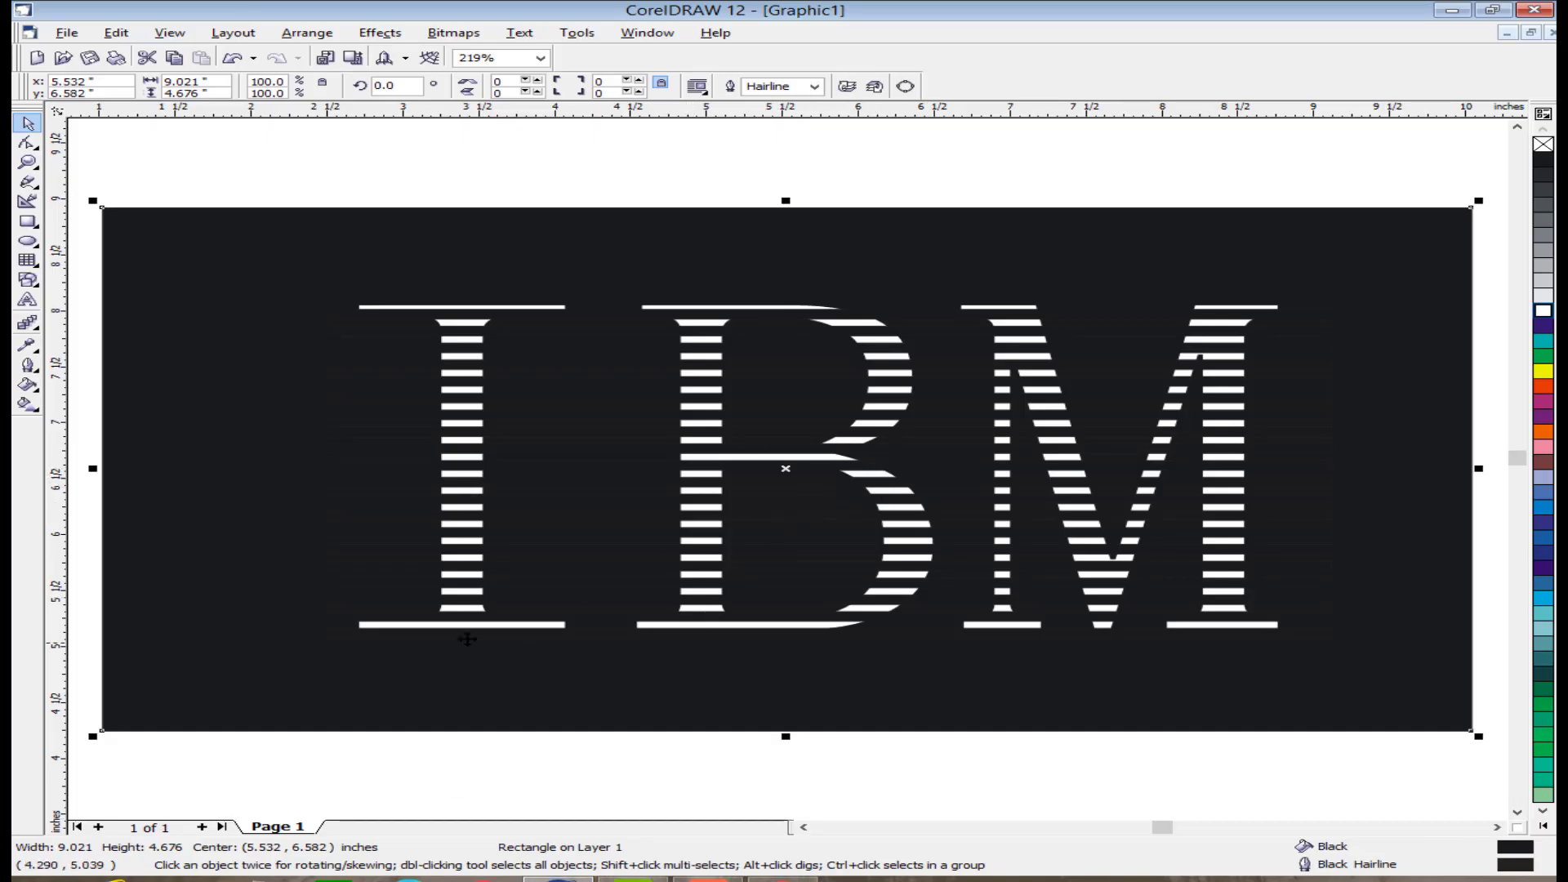
Step: Select the background rectangle, the IBM text and all black strips, and group them into one object
scroll(478, 425, down, 1)
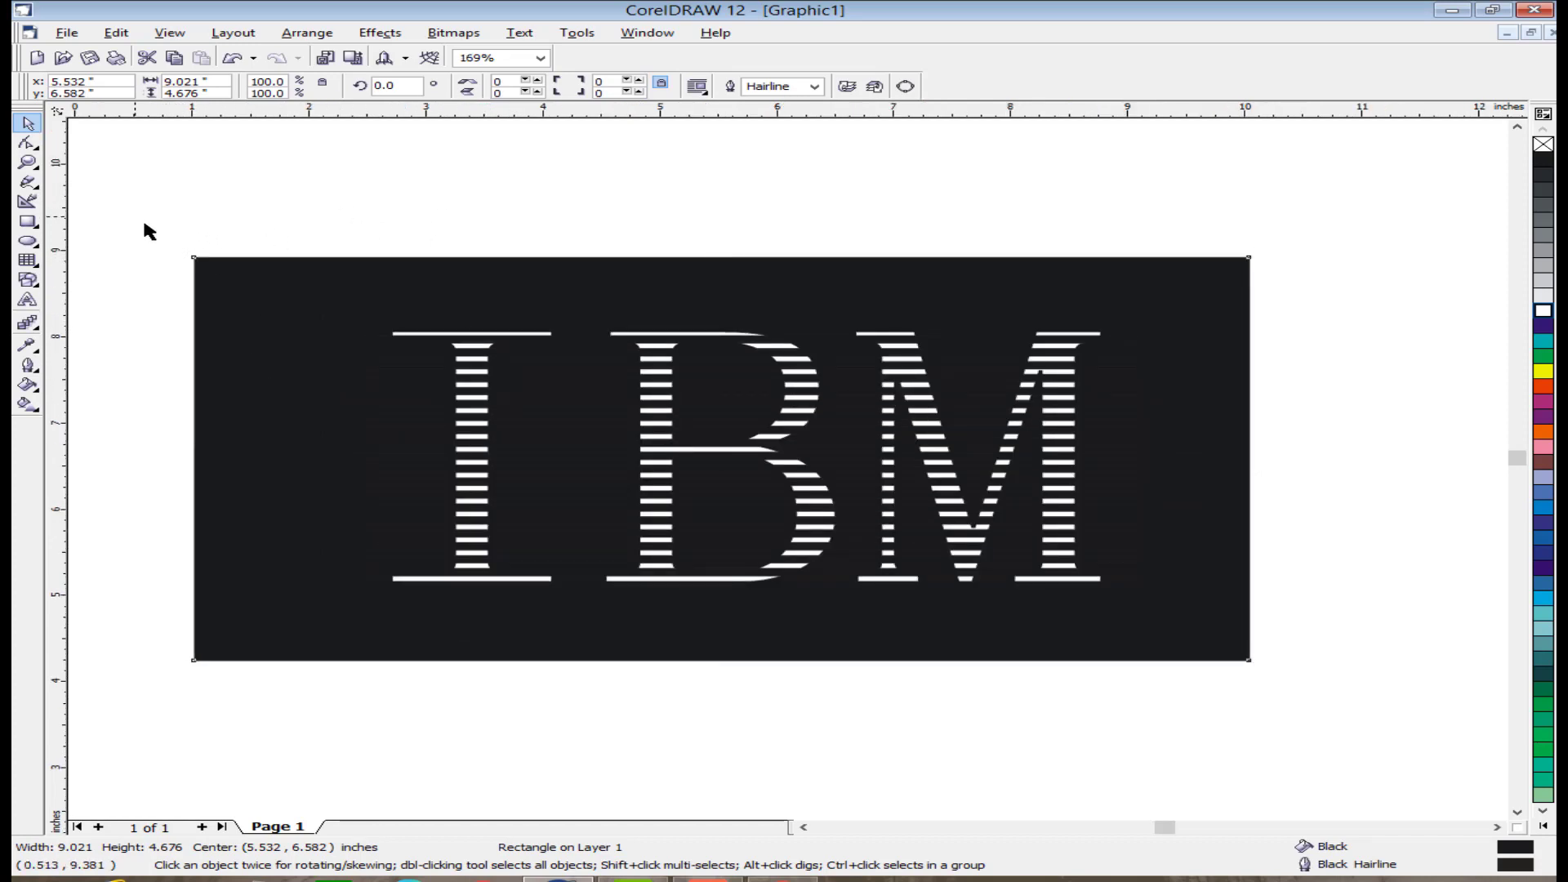
drag(135, 217, 1323, 701)
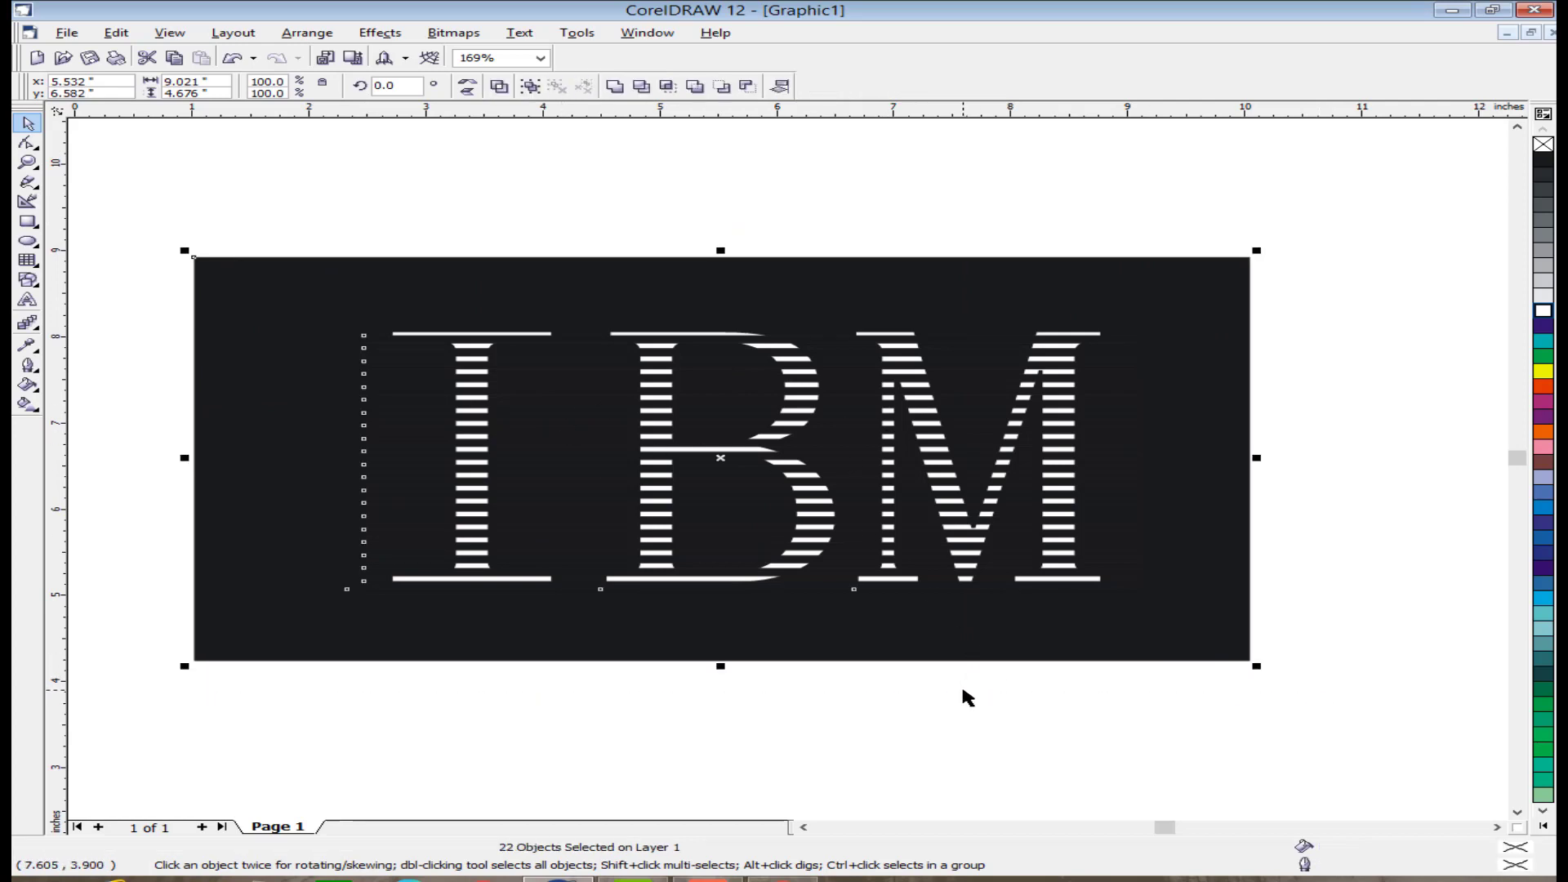
key(ctrl+g)
key(Escape)
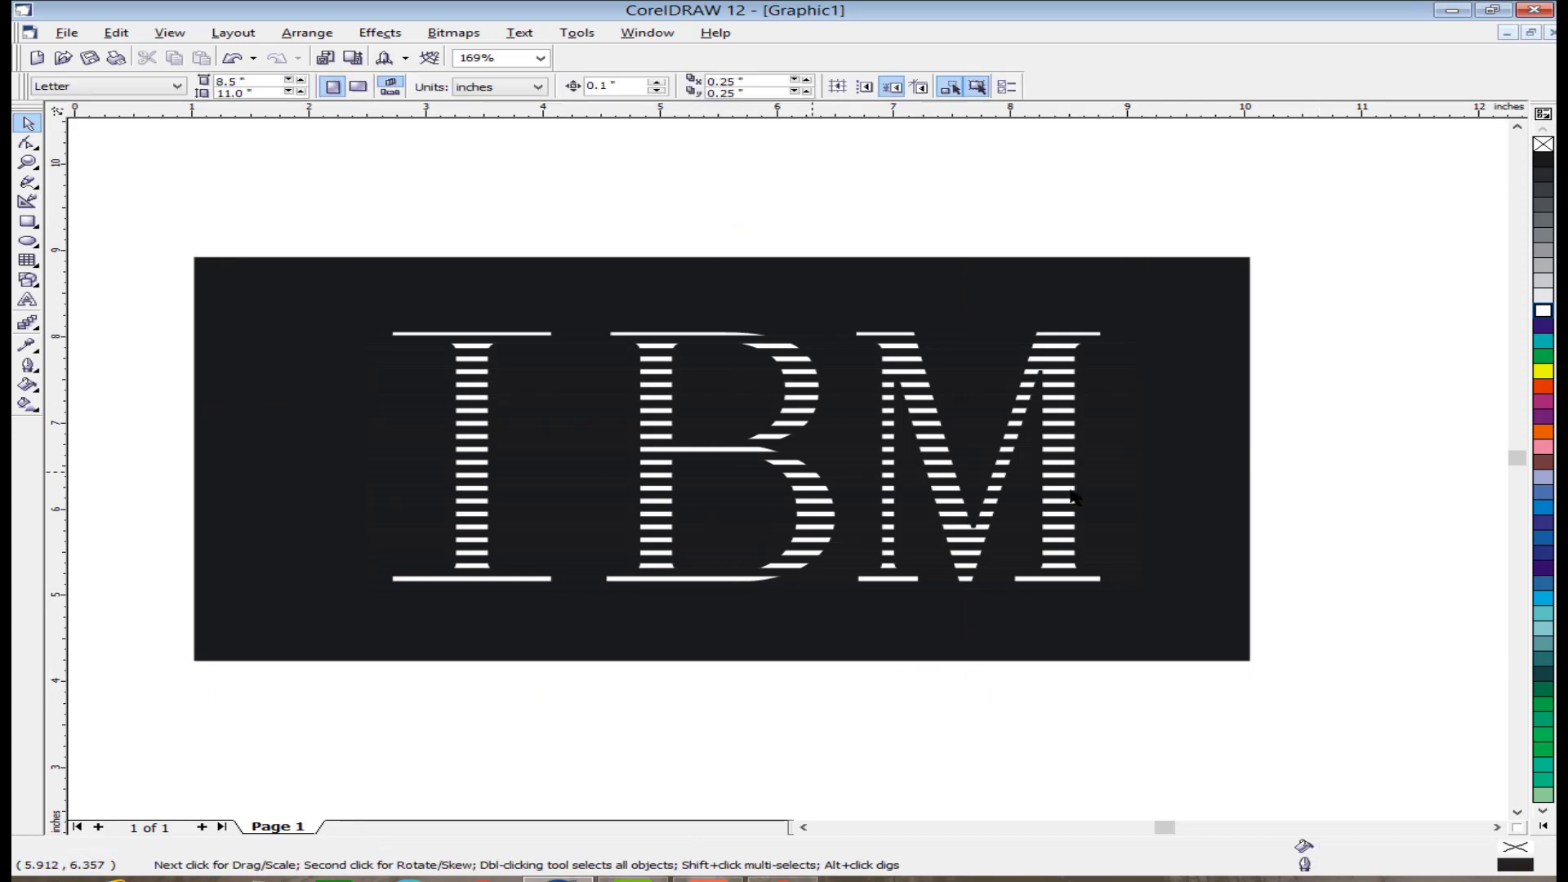
Step: Move the grouped logo freely on the page so its center sits at about X 5.78, Y 6.78 inches
drag(707, 488, 730, 456)
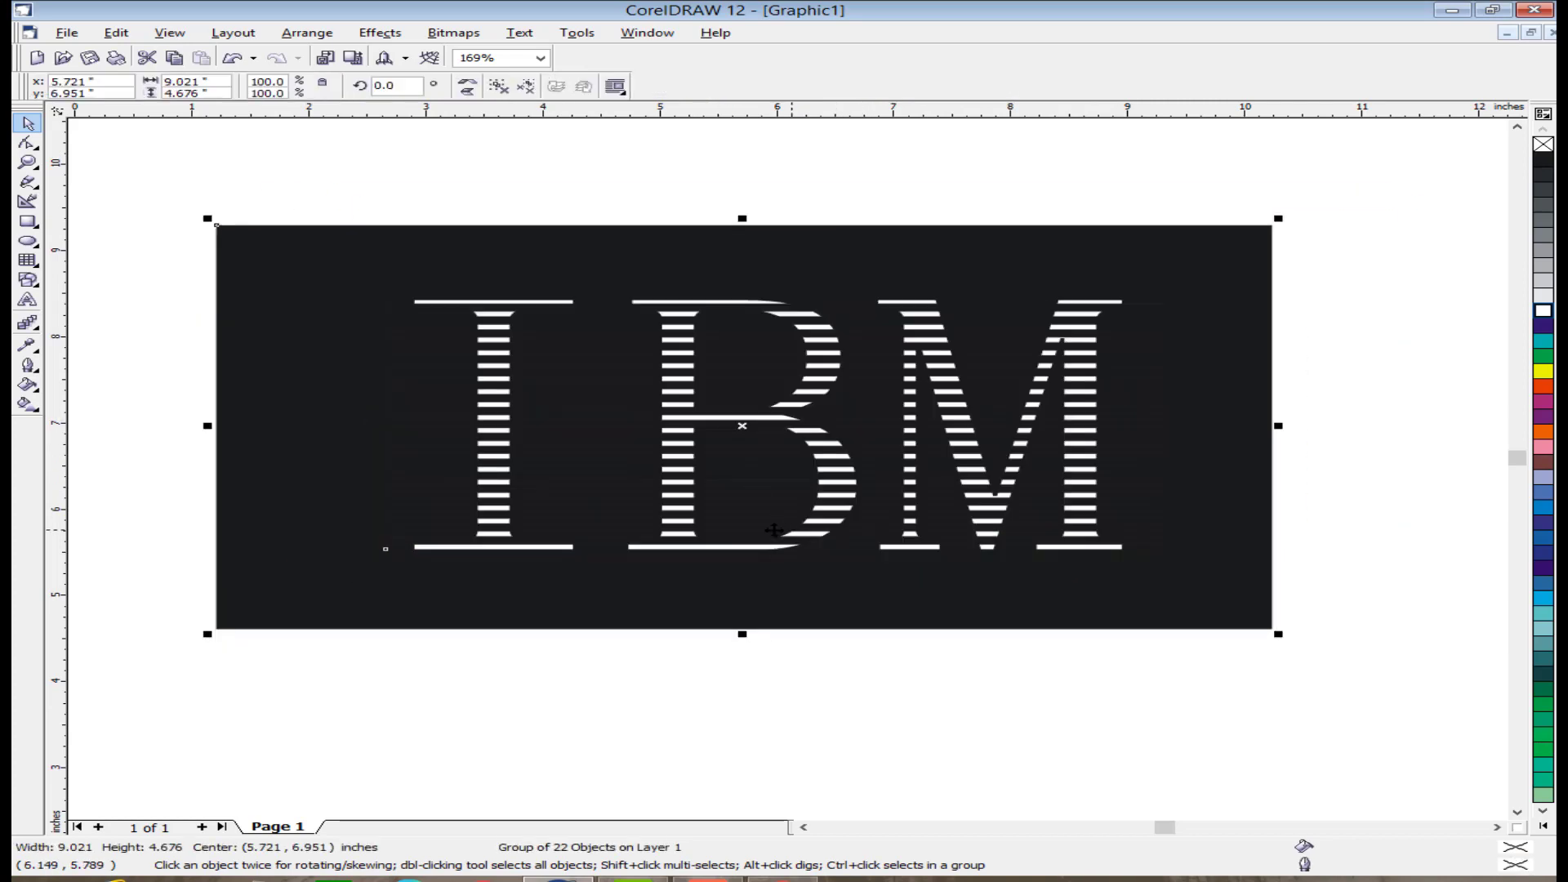
mouse_move(818, 515)
mouse_down()
mouse_move(843, 517)
mouse_move(818, 552)
mouse_move(816, 495)
mouse_up()
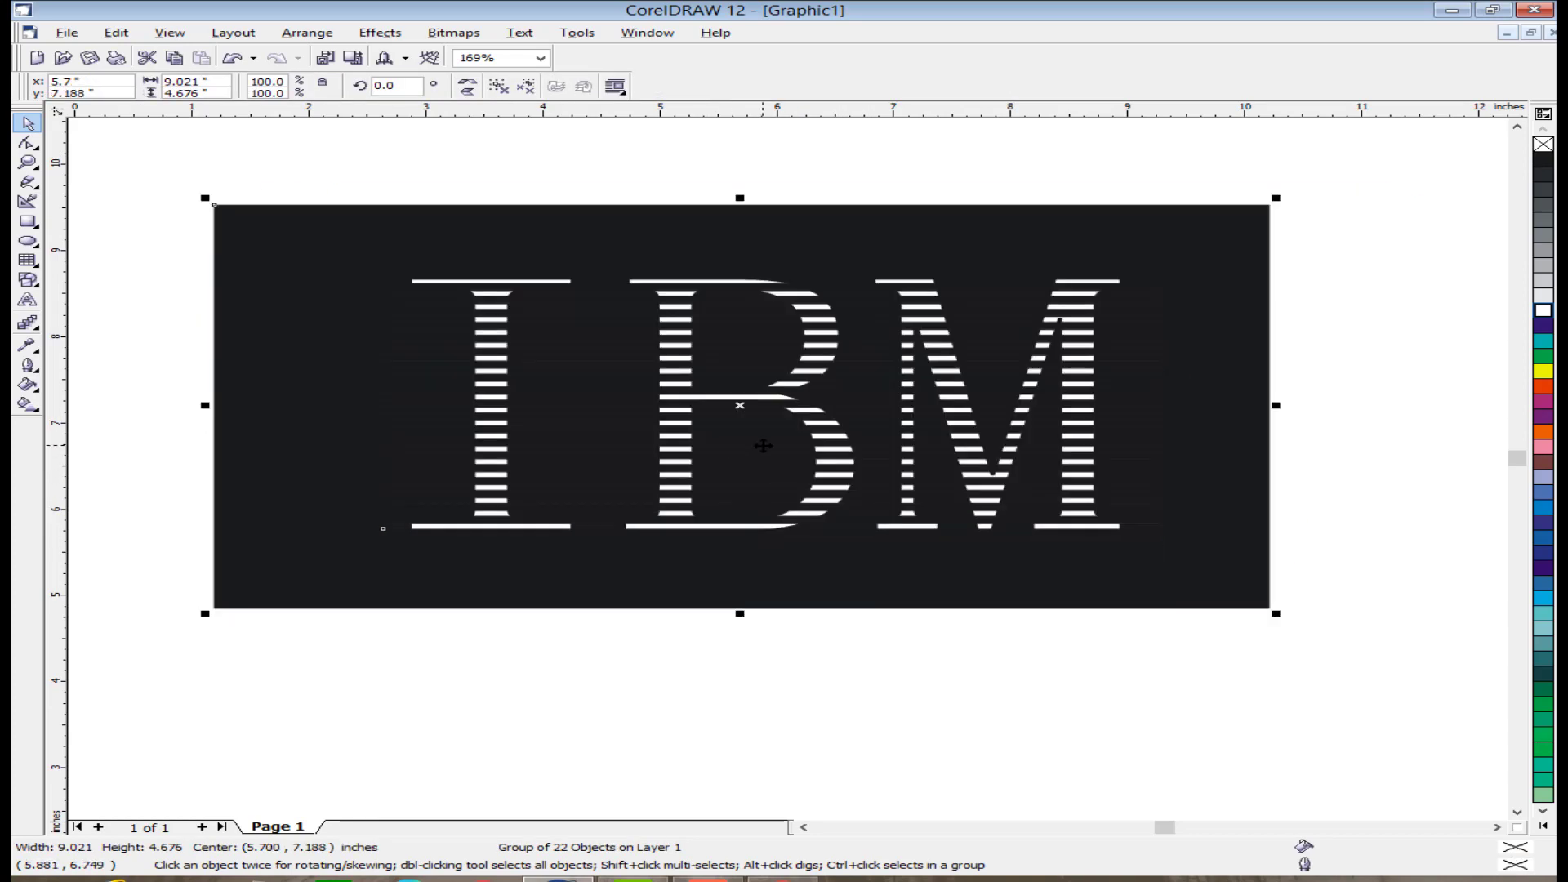
drag(763, 446, 773, 481)
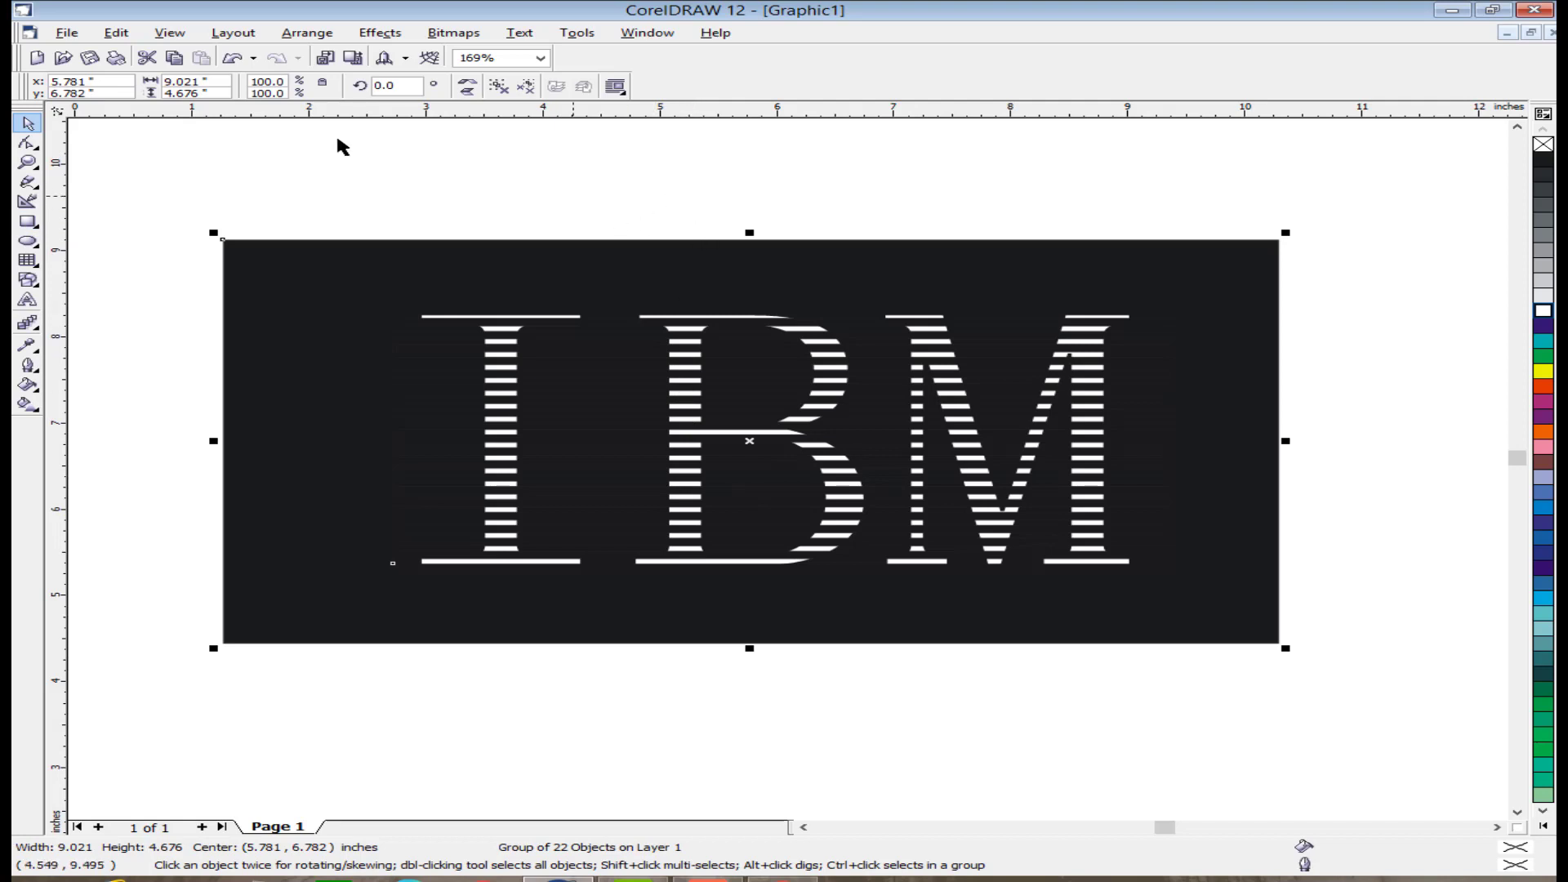
click(171, 33)
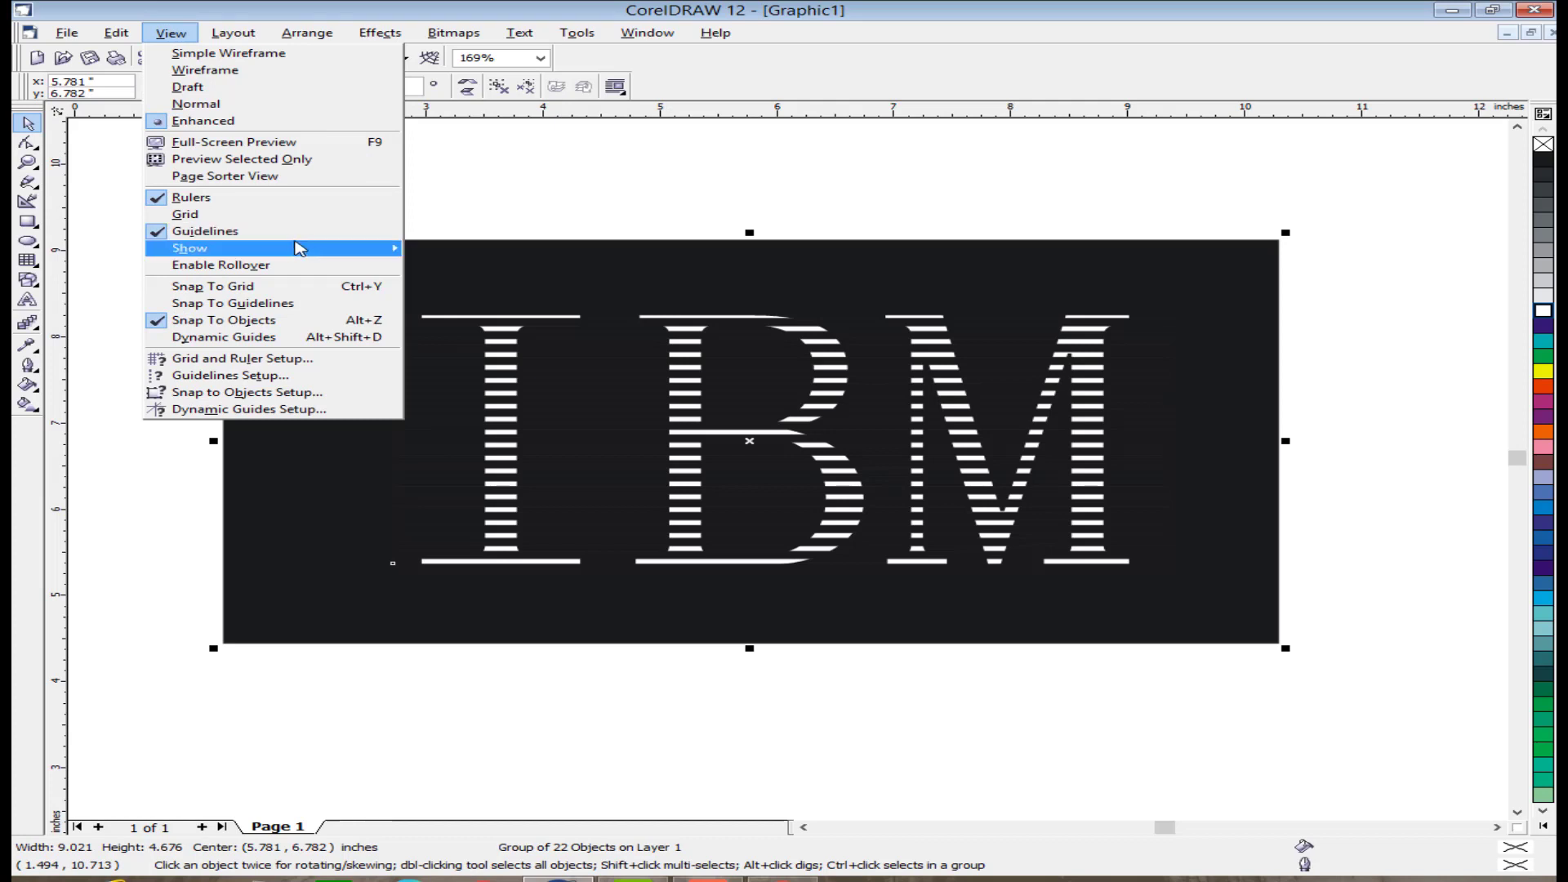
mouse_move(204, 249)
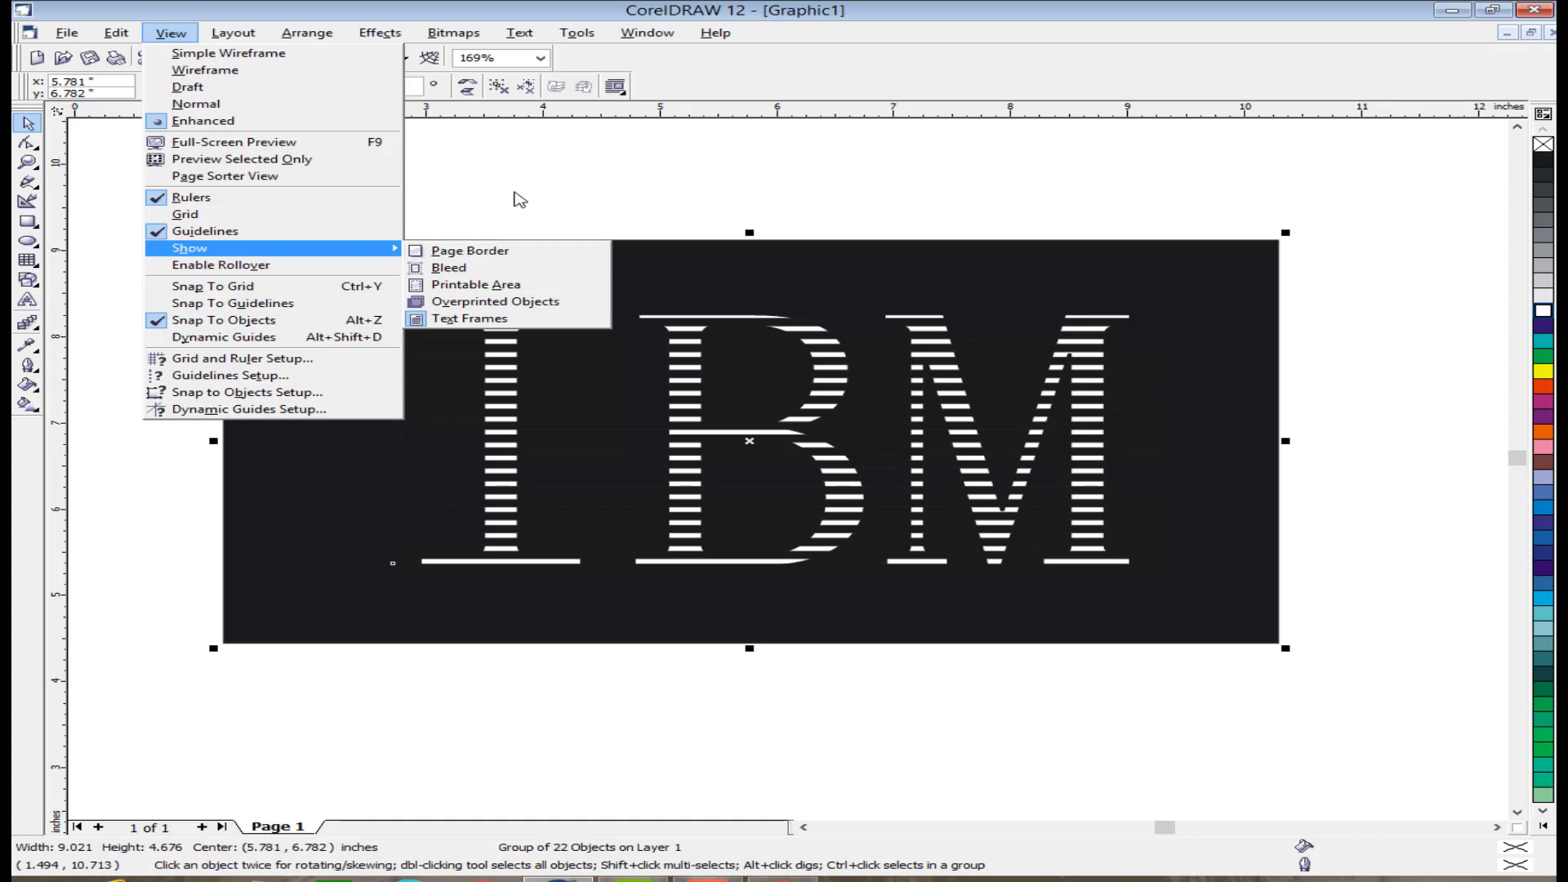
click(518, 200)
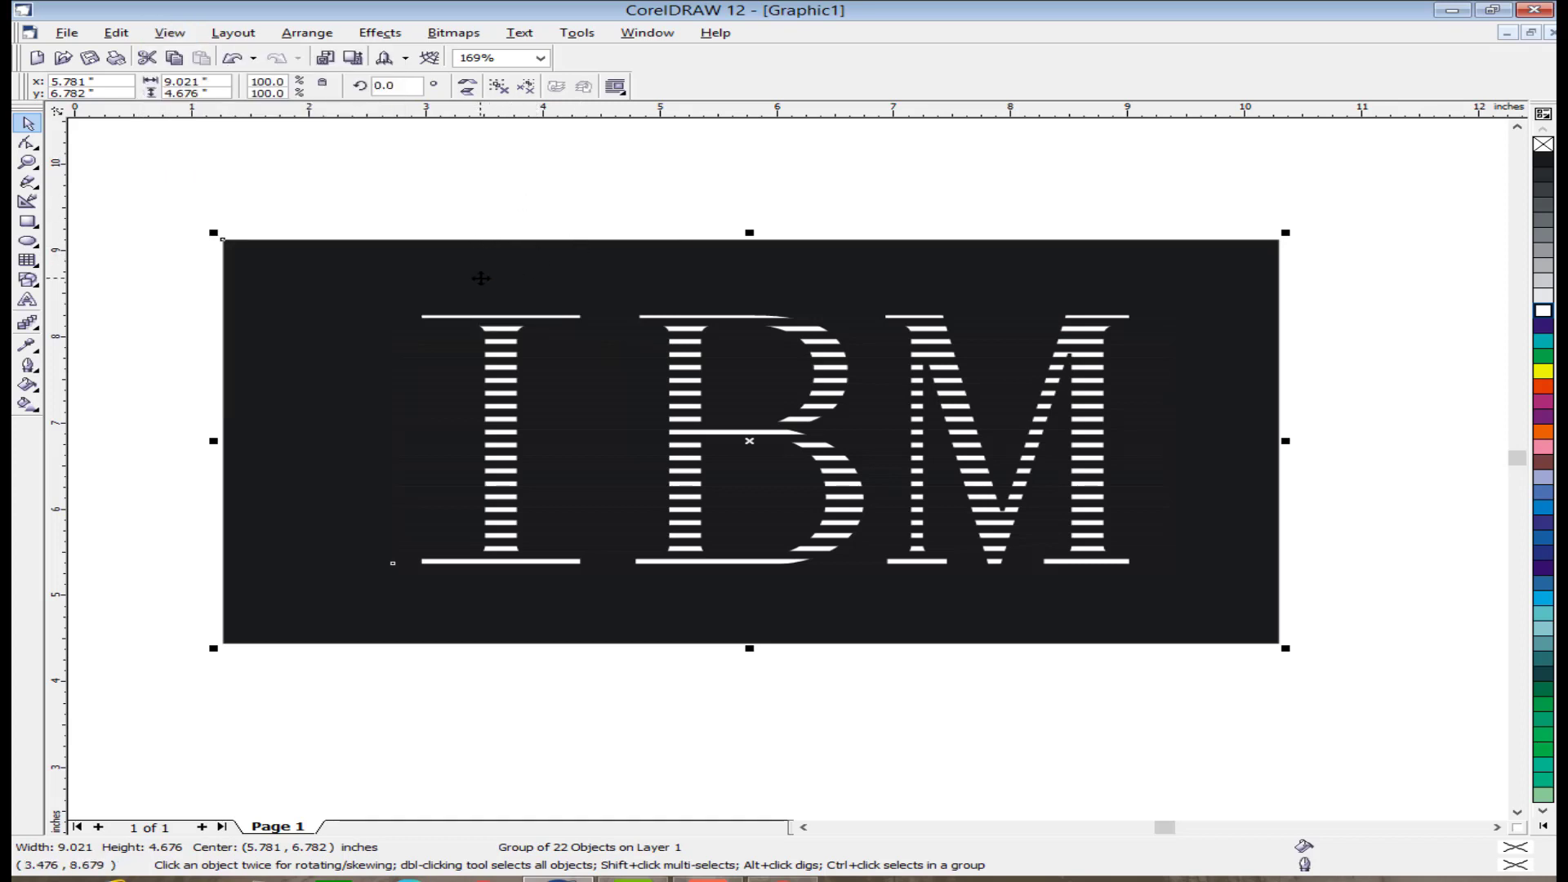